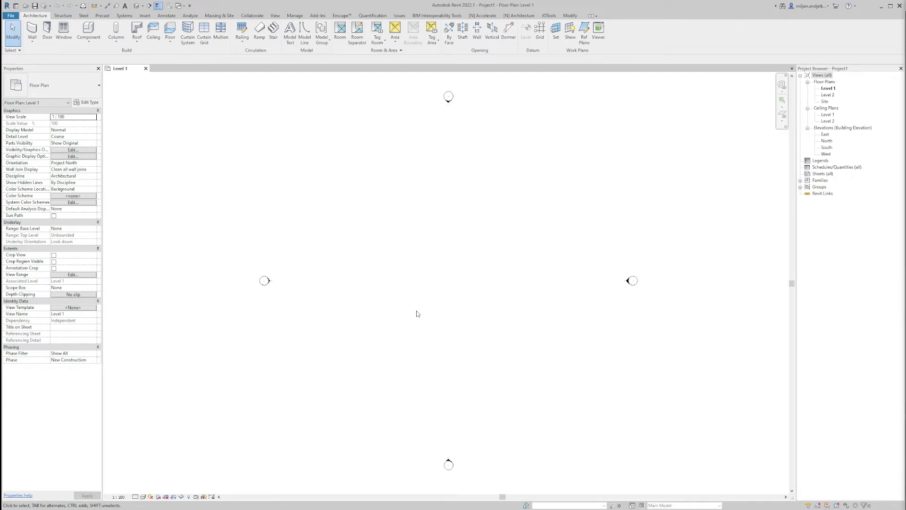
Step: Draw a rectangle of Generic - 200mm architectural walls, about 17.9 by 9.5 m, in the middle of the Level 1 plan
{"action": "left_click", "coordinate": [32, 41]}
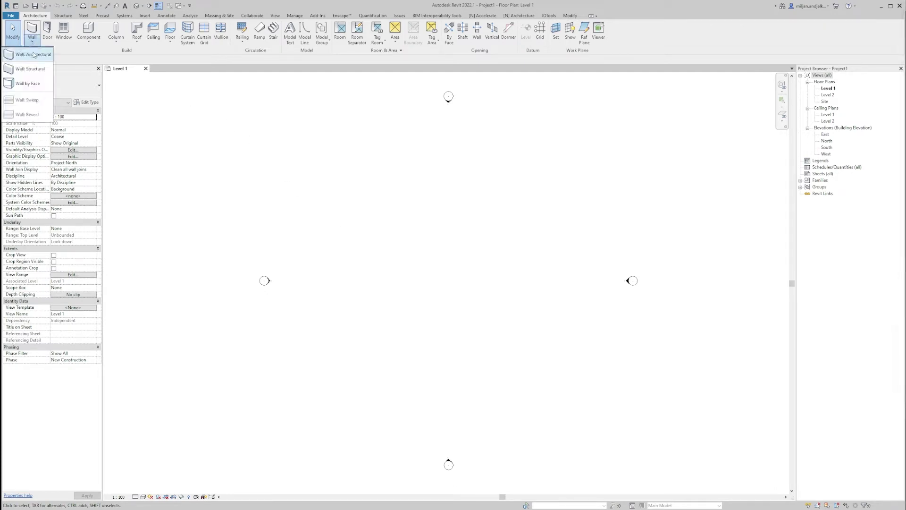
{"action": "left_click", "coordinate": [33, 58]}
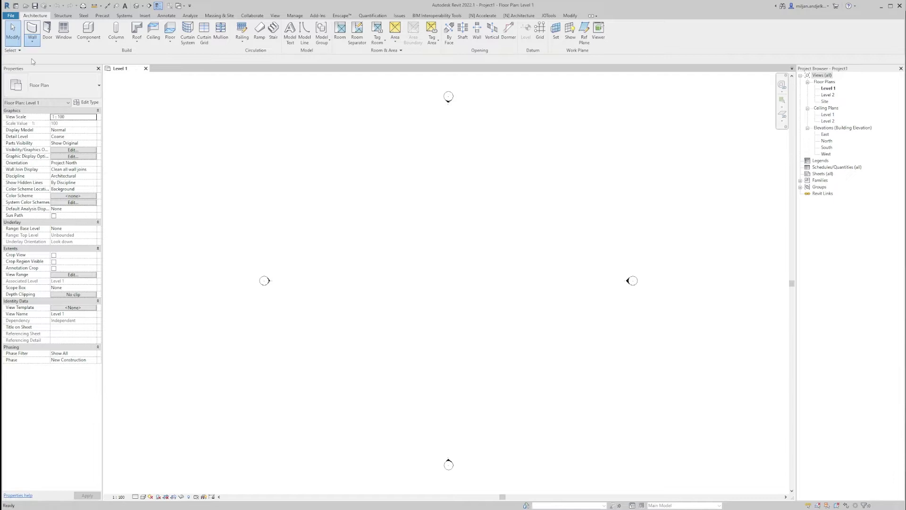
{"action": "left_click", "coordinate": [49, 85]}
{"action": "left_click", "coordinate": [47, 289]}
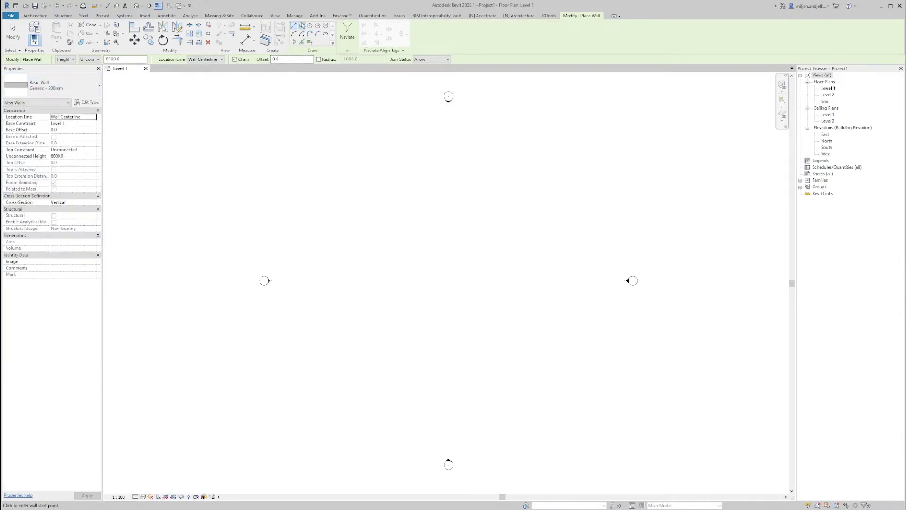
{"action": "left_click", "coordinate": [301, 26]}
{"action": "left_click", "coordinate": [385, 240]}
{"action": "left_click", "coordinate": [510, 304]}
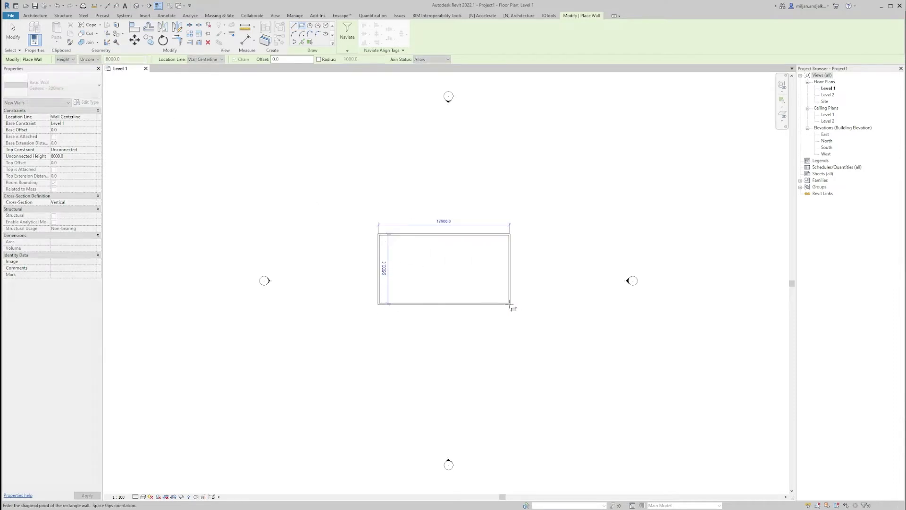
{"action": "scroll", "coordinate": [467, 283], "scroll_direction": "up", "scroll_amount": 2}
{"action": "key", "text": "Escape"}
{"action": "key", "text": "Escape"}
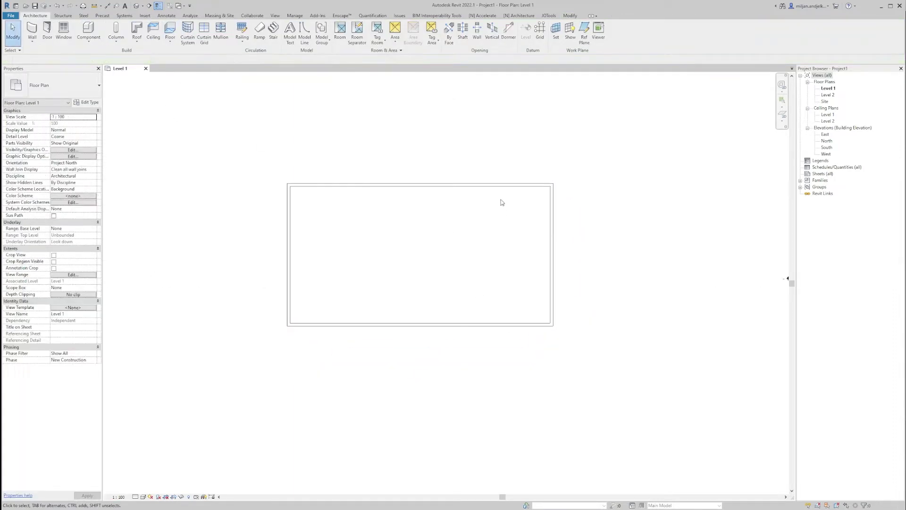
Step: Set the distance between the two short side walls to 12000 mm by moving the east wall
{"action": "left_click", "coordinate": [550, 227]}
{"action": "left_click", "coordinate": [420, 346]}
{"action": "type", "text": "12"}
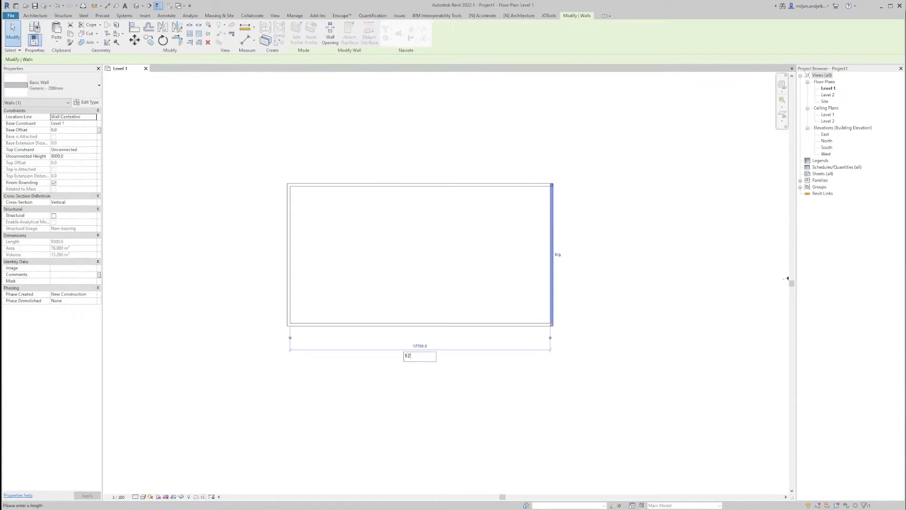
{"action": "type", "text": "000"}
{"action": "key", "text": "Return"}
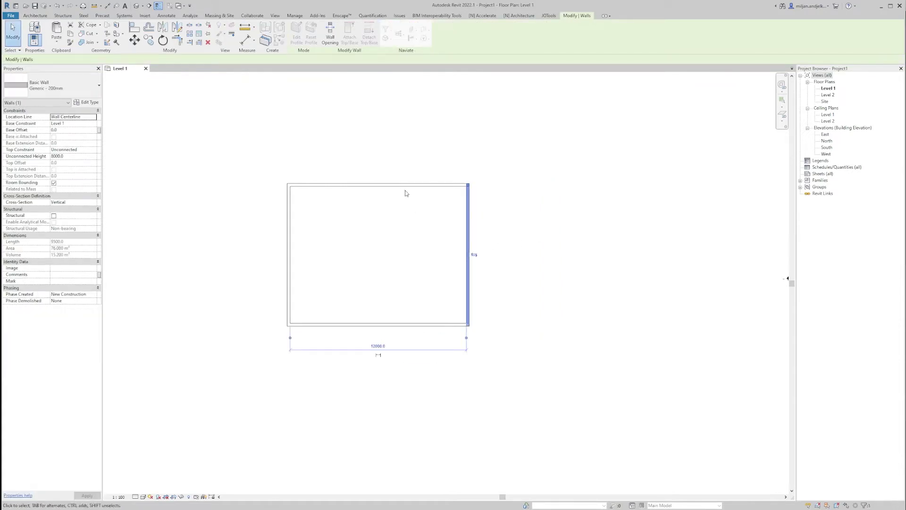
Step: Set the distance between the two long walls to 6600 mm by moving the north wall
{"action": "left_click", "coordinate": [404, 185]}
{"action": "left_click", "coordinate": [488, 255]}
{"action": "type", "text": "66"}
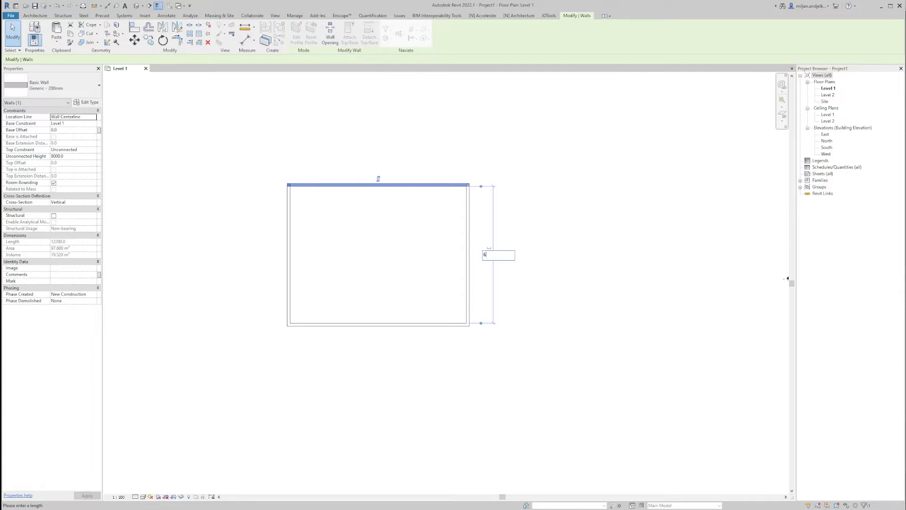
{"action": "key", "text": "Return"}
{"action": "left_click", "coordinate": [372, 269]}
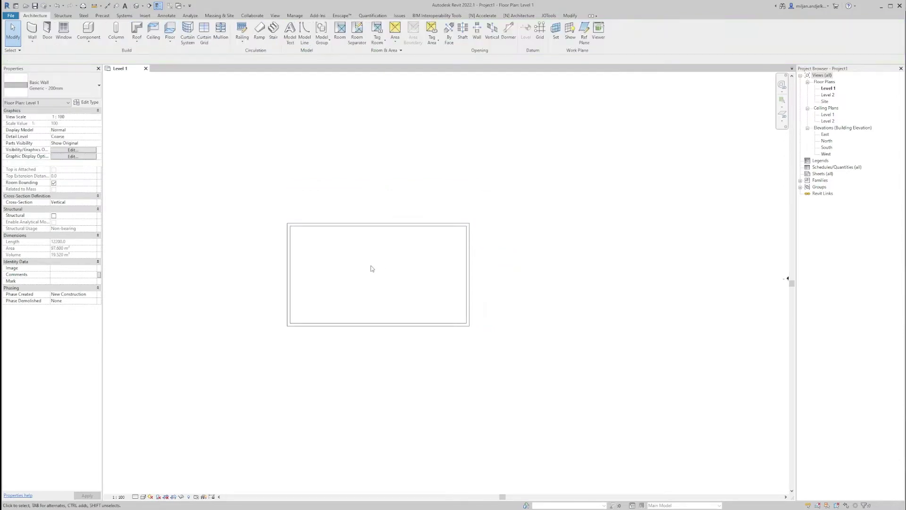
Step: Open the Level 2 floor plan and start a roof by footprint with the Basic Roof type Generic - 125mm
{"action": "scroll", "coordinate": [372, 268], "scroll_direction": "down", "scroll_amount": 2}
{"action": "middle_click_drag", "start_coordinate": [371, 268], "coordinate": [423, 256]}
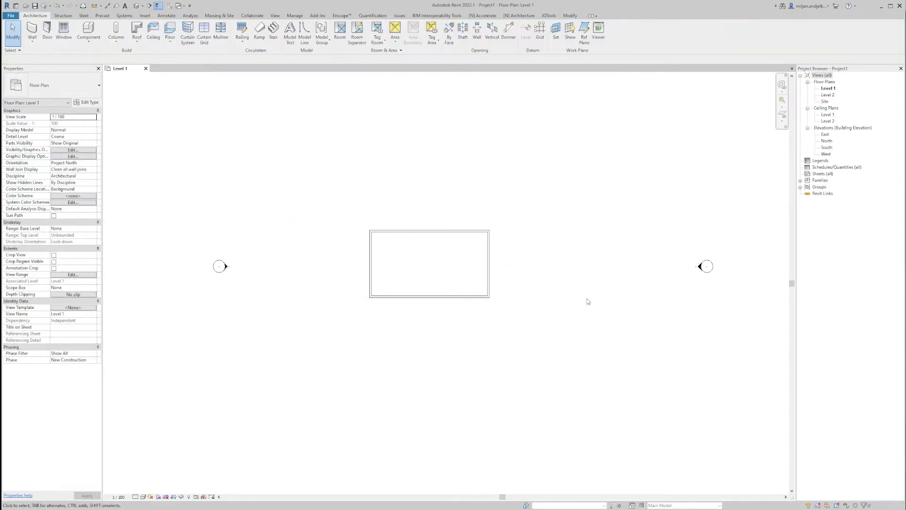
{"action": "mouse_move", "coordinate": [523, 360]}
{"action": "middle_mouse_down"}
{"action": "mouse_move", "coordinate": [544, 338]}
{"action": "mouse_move", "coordinate": [569, 259]}
{"action": "middle_mouse_up"}
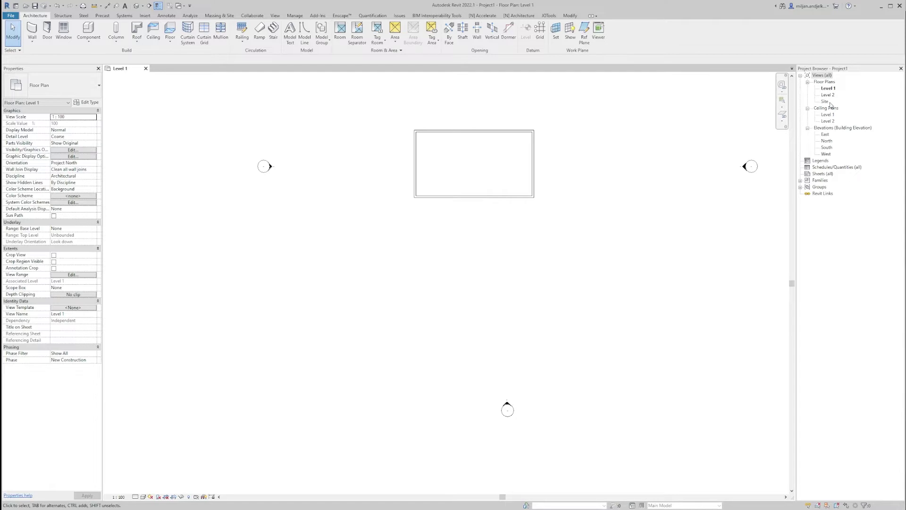
{"action": "double_click", "coordinate": [828, 96]}
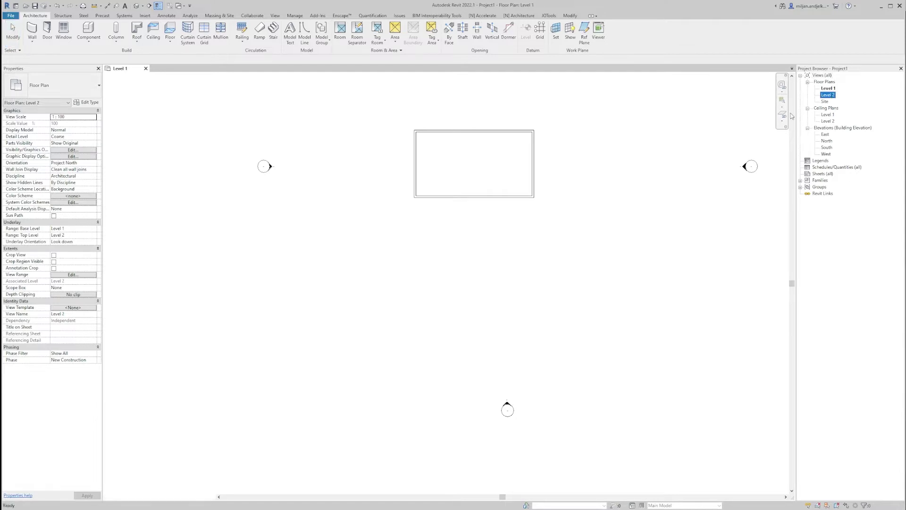
{"action": "scroll", "coordinate": [483, 138], "scroll_direction": "up", "scroll_amount": 3}
{"action": "middle_click_drag", "start_coordinate": [483, 138], "coordinate": [449, 219]}
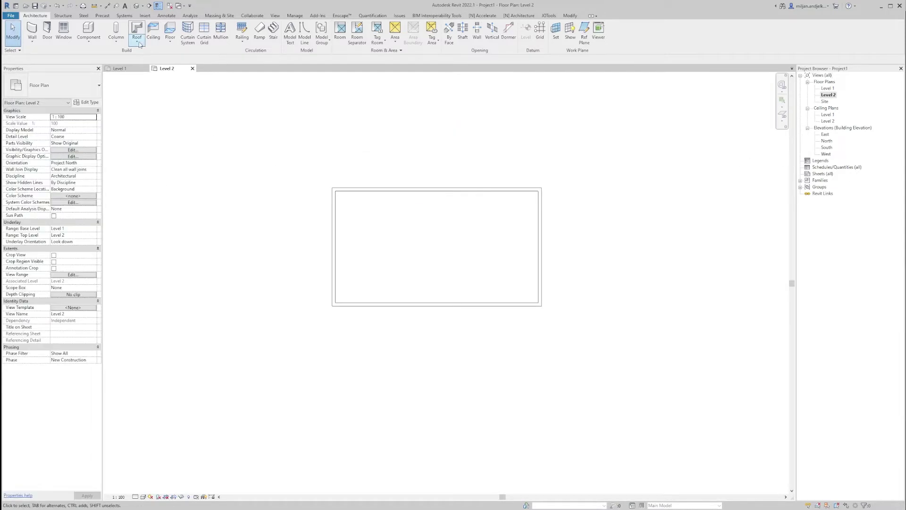
{"action": "left_click", "coordinate": [137, 42]}
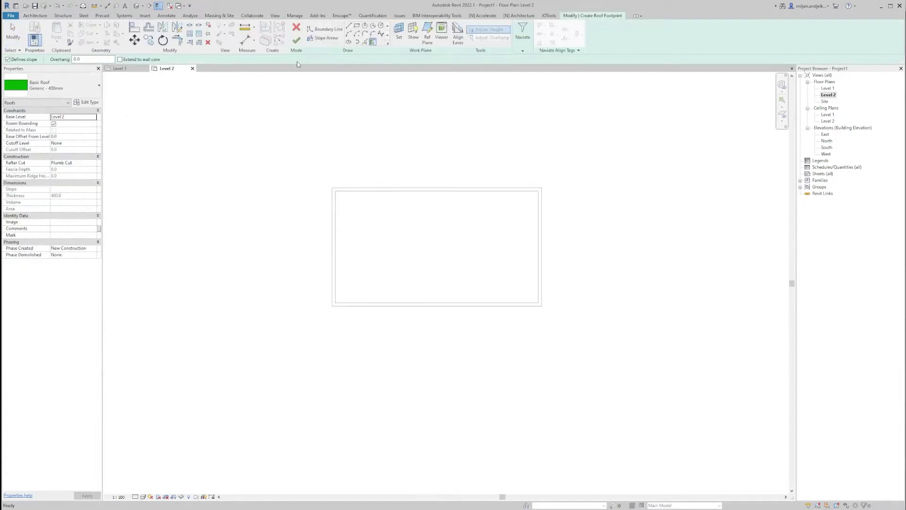
{"action": "left_click", "coordinate": [55, 89]}
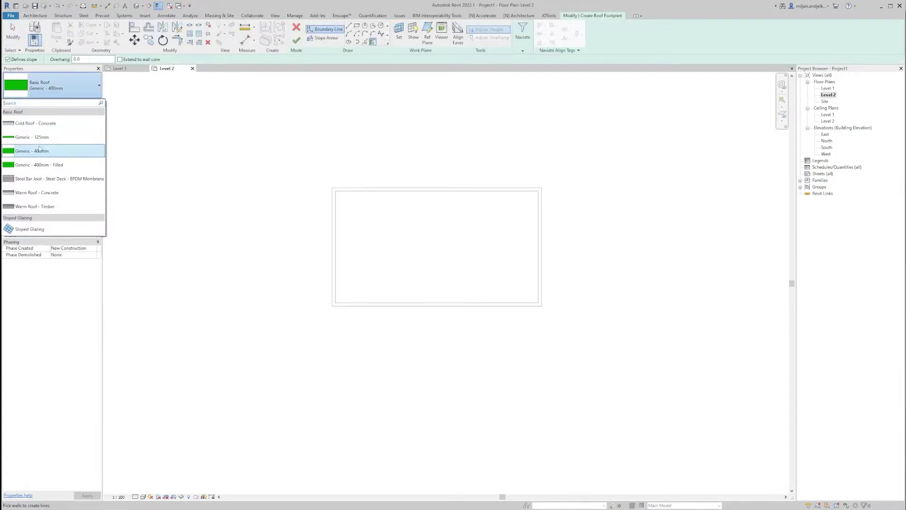
{"action": "left_click", "coordinate": [31, 137]}
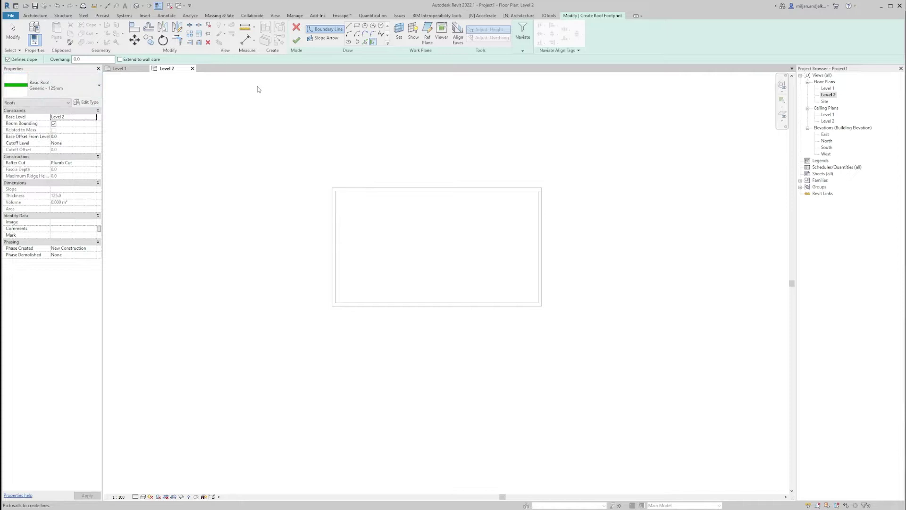
Step: Create the four roof boundary lines by picking the outer wall faces with a 750 mm outward offset
{"action": "left_click", "coordinate": [365, 41]}
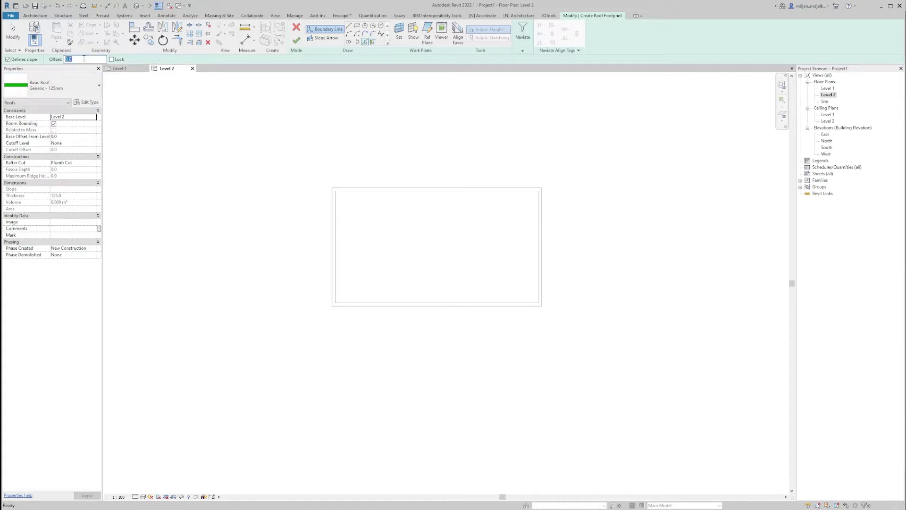
{"action": "type", "text": "750"}
{"action": "left_click", "coordinate": [358, 188]}
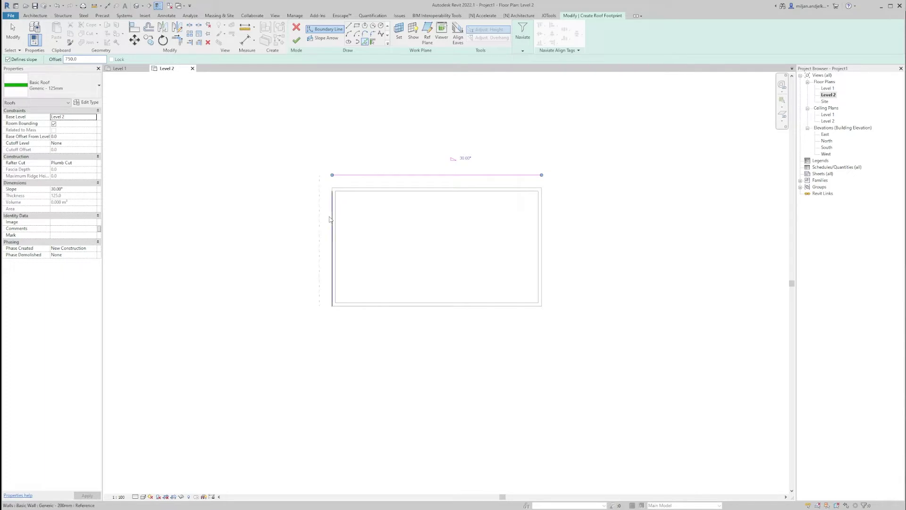
{"action": "left_click", "coordinate": [333, 218]}
{"action": "left_click", "coordinate": [361, 307]}
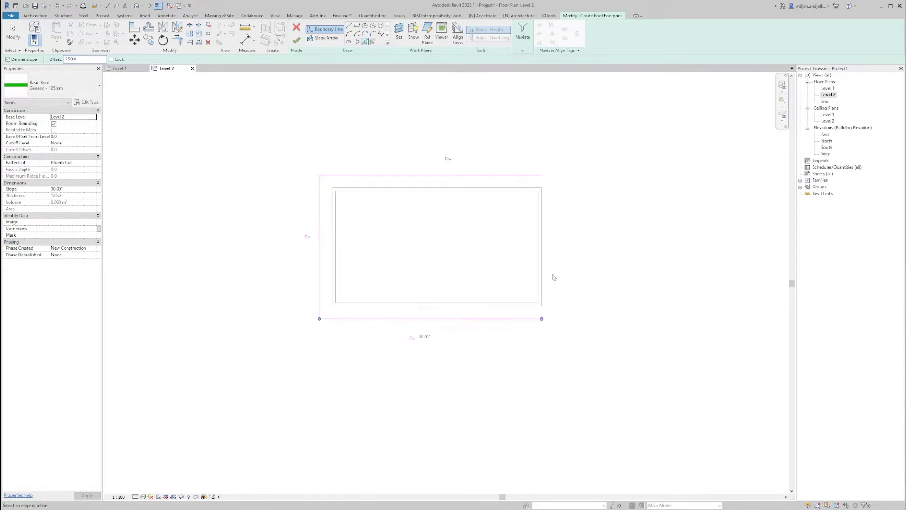
{"action": "left_click", "coordinate": [544, 274]}
{"action": "key", "text": "Escape"}
{"action": "key", "text": "Escape"}
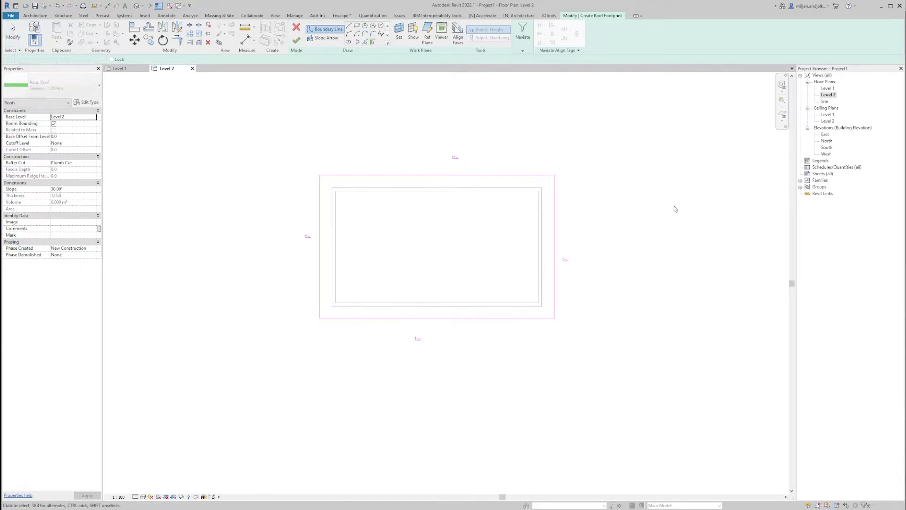
Step: Turn off the roof slope definition for the two short side boundary lines
{"action": "left_click_drag", "start_coordinate": [664, 233], "coordinate": [222, 253]}
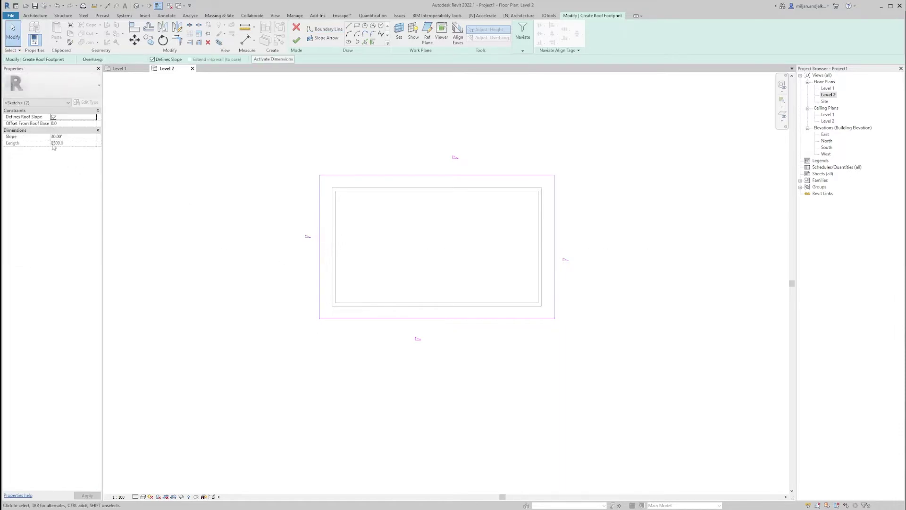
{"action": "left_click", "coordinate": [53, 117]}
{"action": "left_click", "coordinate": [407, 129]}
Step: Set the slope of the two long roof boundary lines to 45° and finish the roof footprint
{"action": "left_click_drag", "start_coordinate": [410, 125], "coordinate": [378, 361]}
{"action": "left_click", "coordinate": [53, 117]}
{"action": "left_click", "coordinate": [66, 136]}
{"action": "type", "text": "45"}
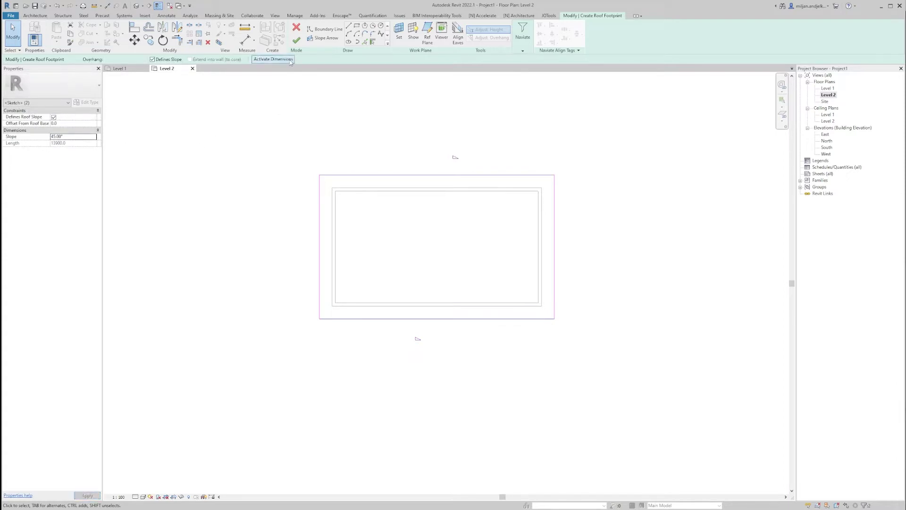
{"action": "left_click", "coordinate": [296, 40]}
{"action": "left_click", "coordinate": [682, 259]}
{"action": "scroll", "coordinate": [423, 188], "scroll_direction": "down", "scroll_amount": 3}
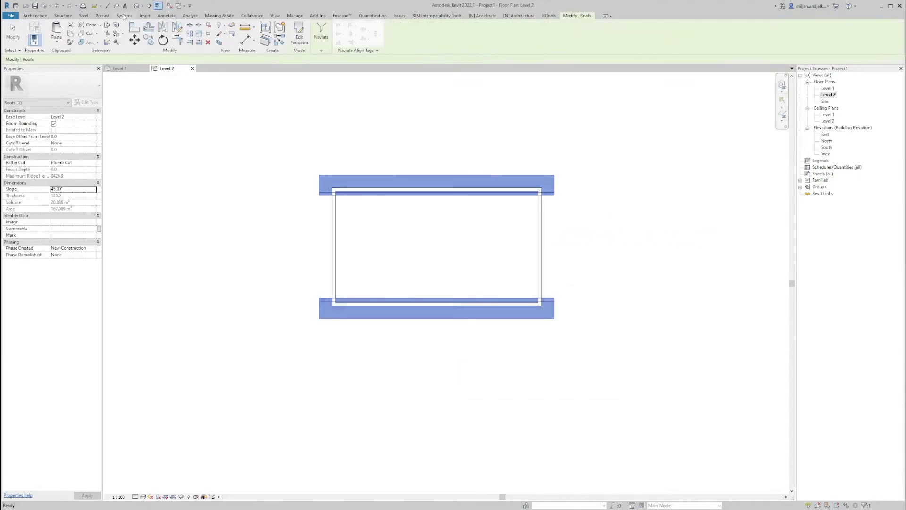
Step: Open the default 3D view and set the top constraint of all four walls to Up to level: Level 2
{"action": "left_click", "coordinate": [136, 7]}
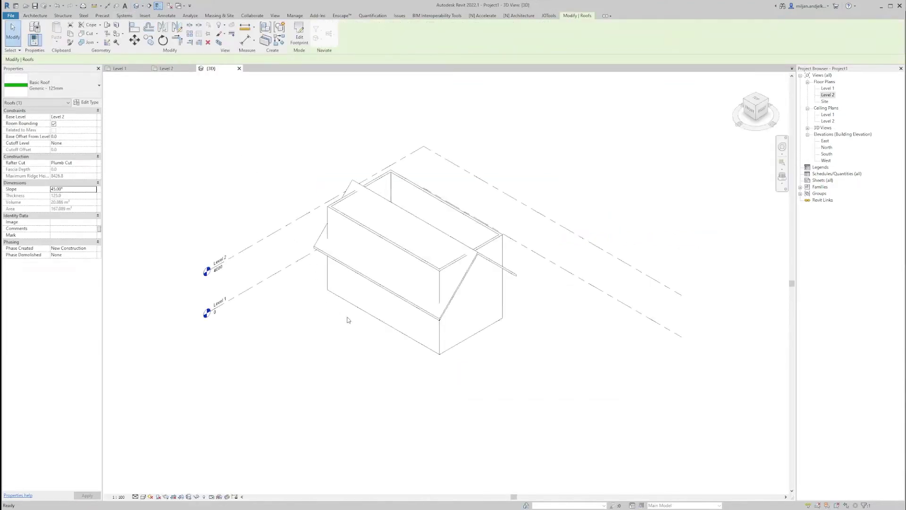
{"action": "middle_click_drag", "start_coordinate": [348, 320], "coordinate": [387, 309], "text": "shift"}
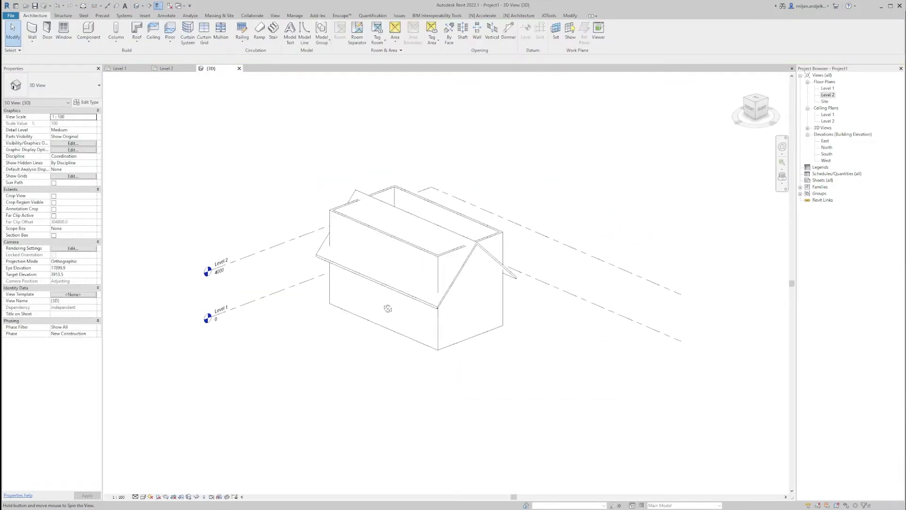
{"action": "key", "text": "Tab"}
{"action": "left_click", "coordinate": [417, 251]}
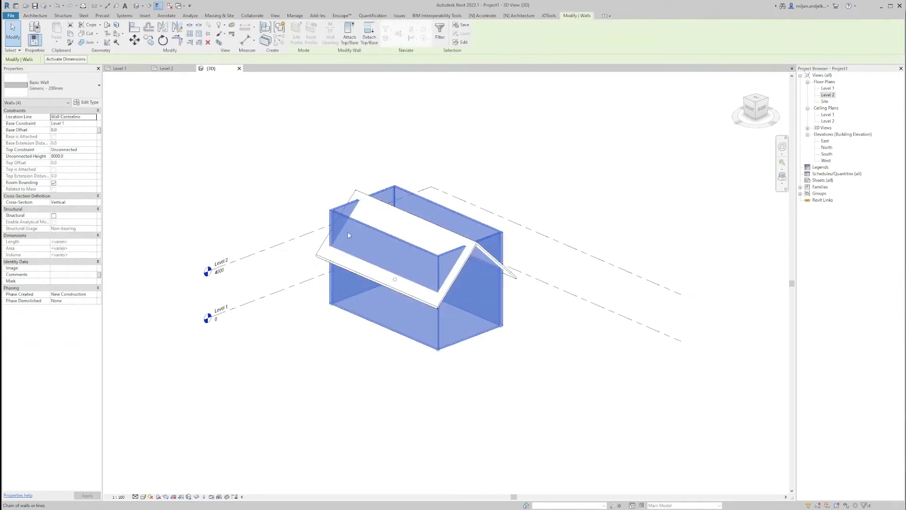
{"action": "left_click", "coordinate": [93, 149]}
{"action": "left_click", "coordinate": [93, 150]}
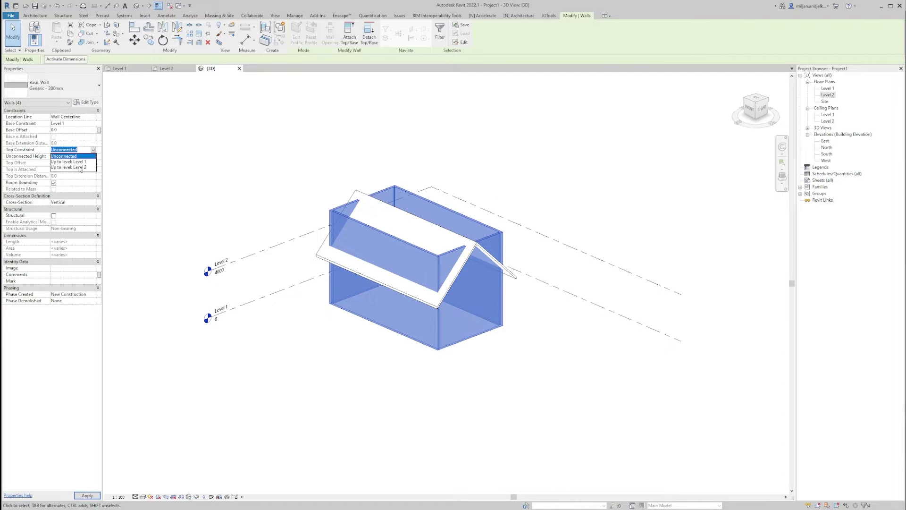
{"action": "left_click", "coordinate": [80, 167]}
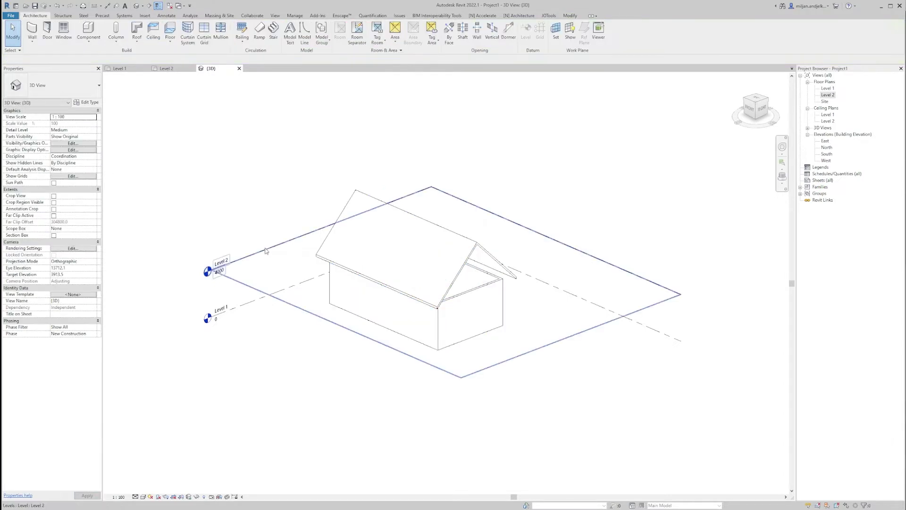
Step: Set the elevation of Level 2 to 3000 mm
{"action": "left_click", "coordinate": [242, 281]}
{"action": "scroll", "coordinate": [231, 280], "scroll_direction": "up", "scroll_amount": 2}
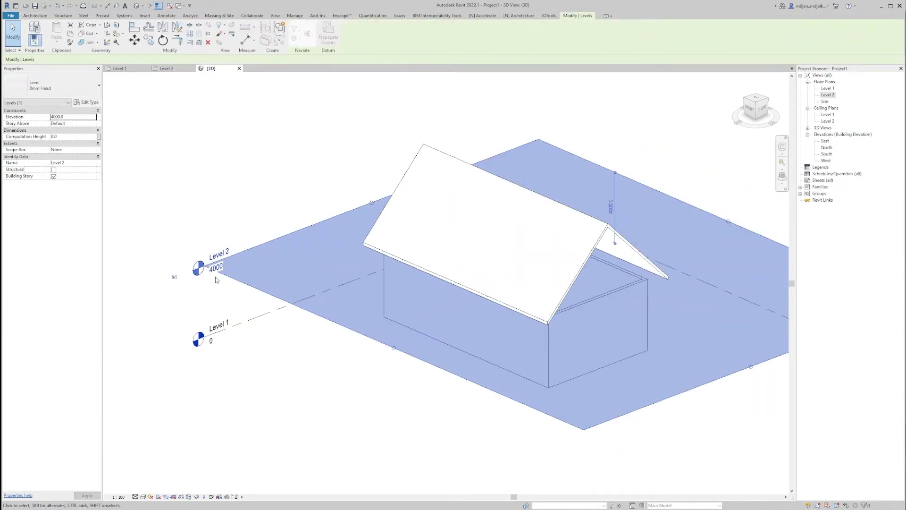
{"action": "type", "text": "30"}
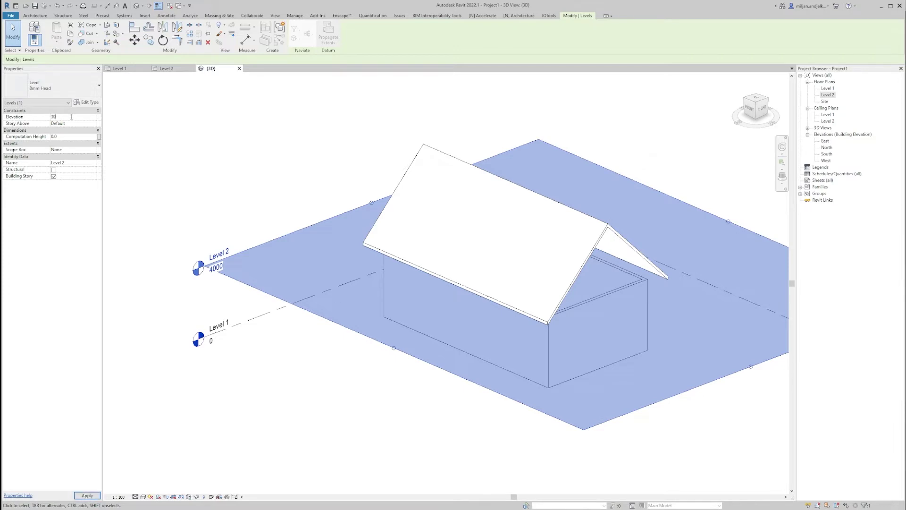
{"action": "type", "text": "00"}
{"action": "left_click", "coordinate": [278, 146]}
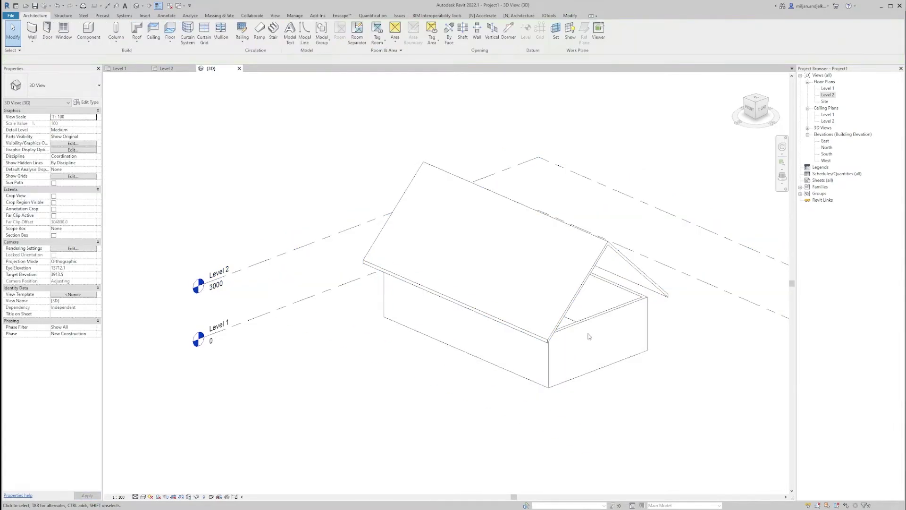
Step: Attach the tops of the whole chain of four walls to the gable roof
{"action": "key", "text": "Tab"}
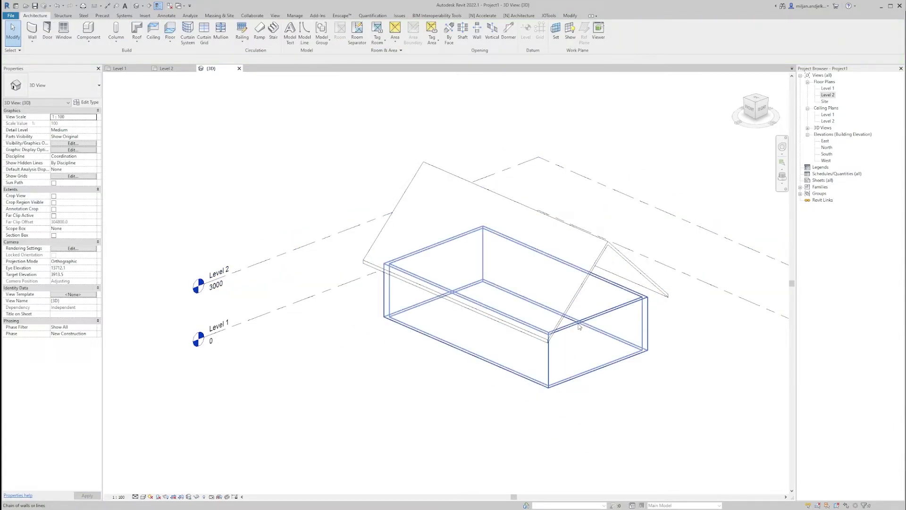
{"action": "left_click", "coordinate": [579, 326]}
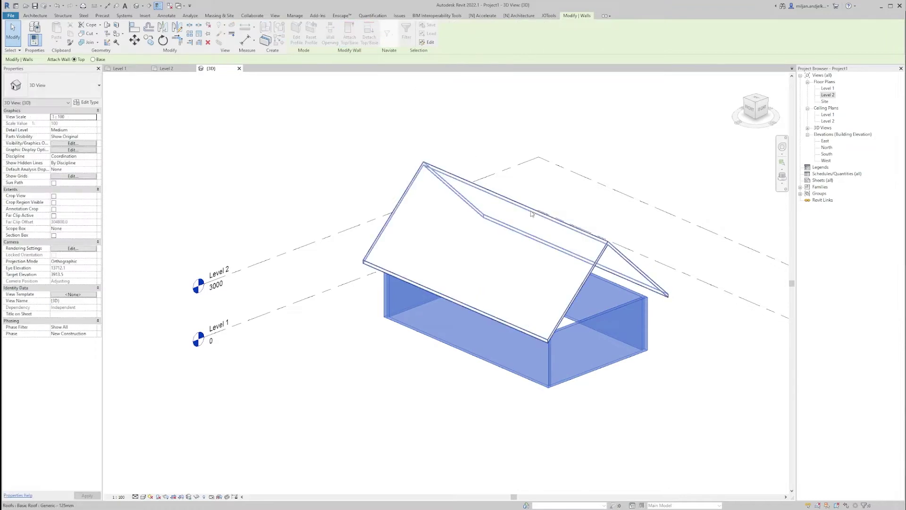
{"action": "left_click", "coordinate": [698, 425]}
{"action": "middle_click_drag", "start_coordinate": [698, 425], "coordinate": [212, 156], "text": "shift"}
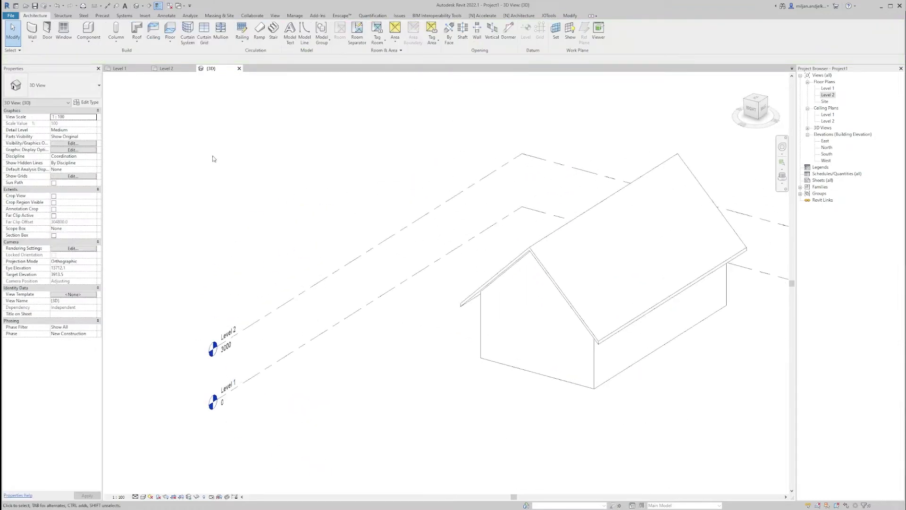
Step: On the Level 1 floor plan, start a new wall using the Curtain Wall type and duplicate that type as Wooden 01
{"action": "left_click", "coordinate": [129, 67]}
{"action": "middle_click_drag", "start_coordinate": [463, 168], "coordinate": [434, 298]}
{"action": "scroll", "coordinate": [422, 275], "scroll_direction": "up", "scroll_amount": 6}
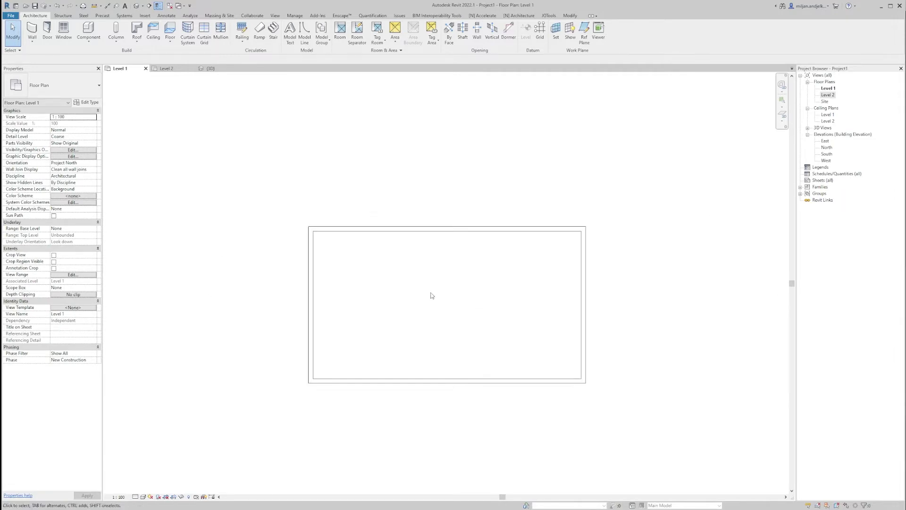
{"action": "left_click", "coordinate": [32, 41]}
{"action": "left_click", "coordinate": [31, 55]}
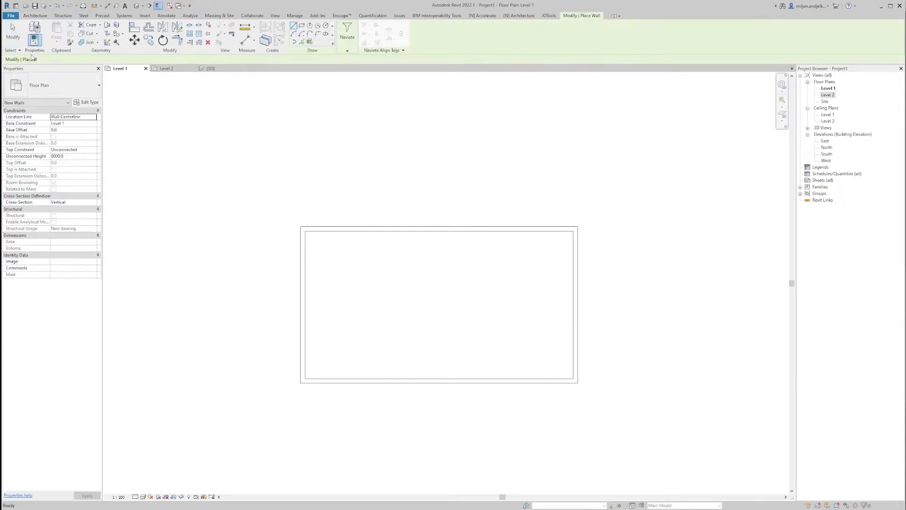
{"action": "left_click", "coordinate": [52, 85]}
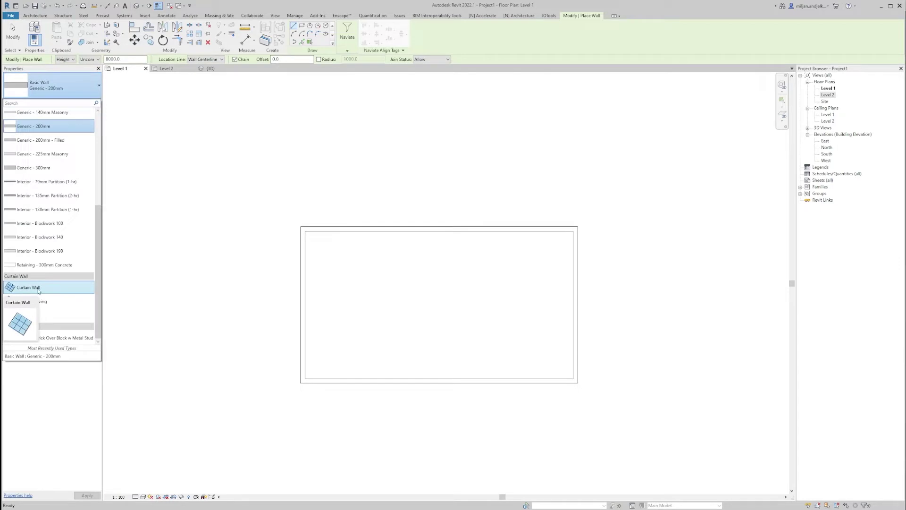
{"action": "left_click", "coordinate": [38, 287]}
{"action": "left_click", "coordinate": [86, 102]}
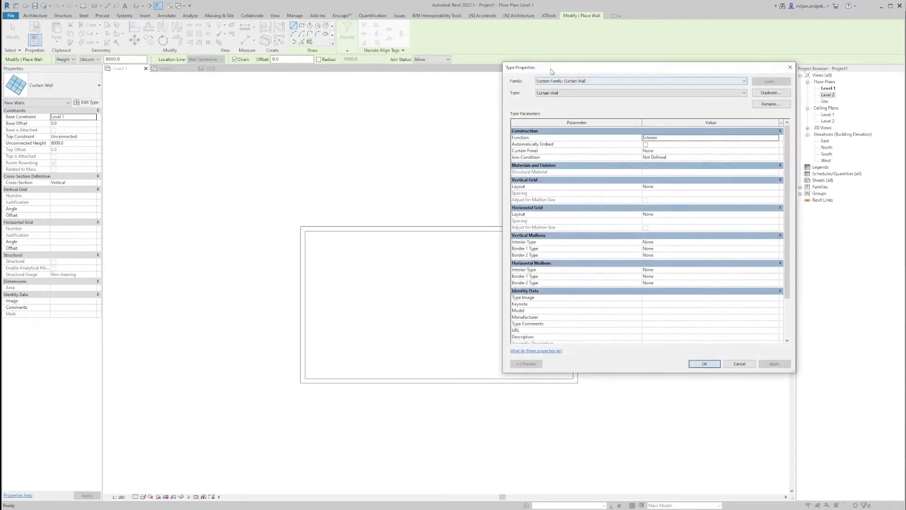
{"action": "left_click", "coordinate": [593, 78]}
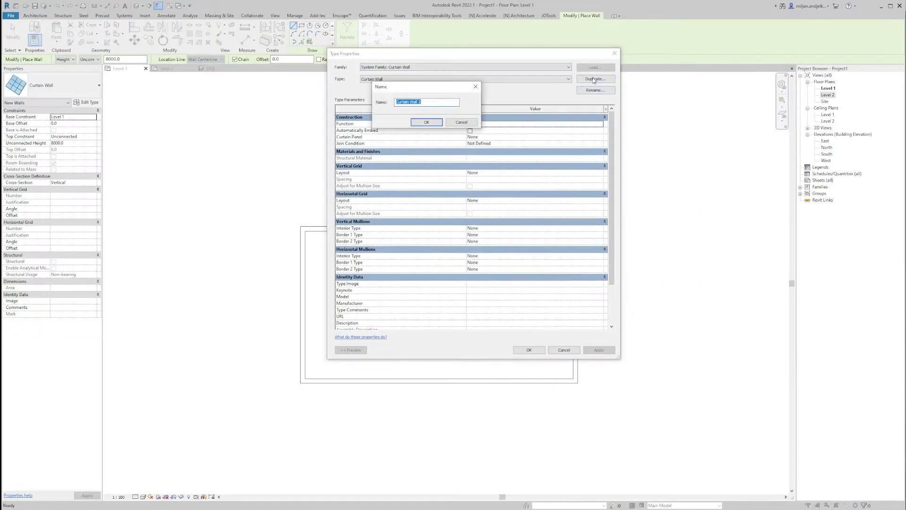
{"action": "type", "text": "Wooden 01"}
{"action": "key", "text": "Return"}
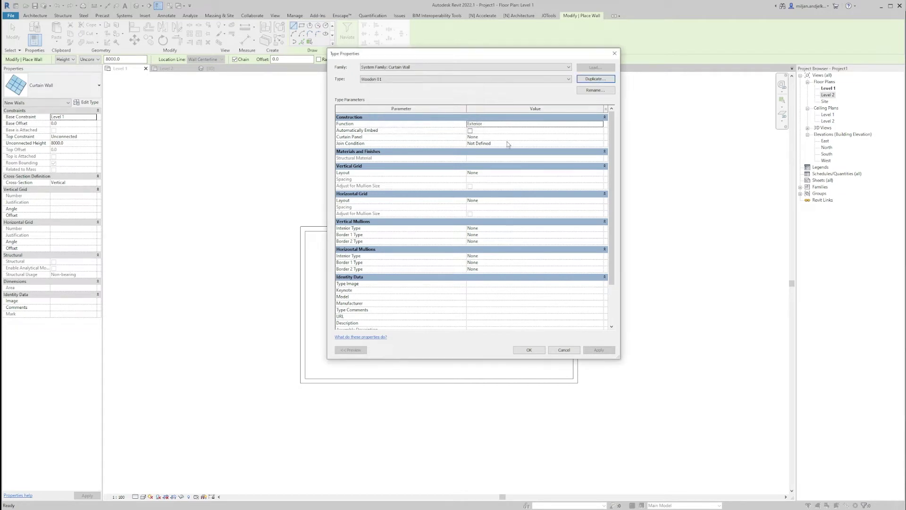
Step: Set the Wooden 01 curtain panel to Empty System Panel : Empty and the vertical grid to Fixed Distance with 200 mm spacing
{"action": "left_click", "coordinate": [589, 137]}
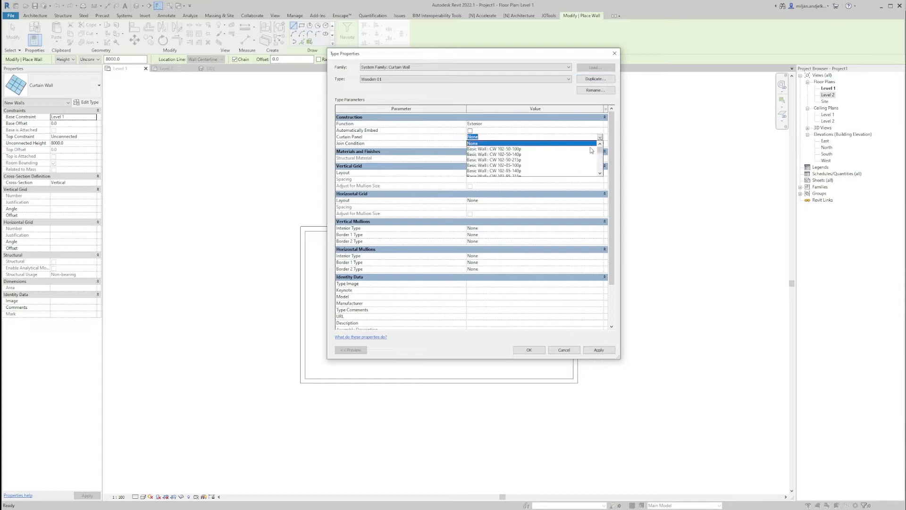
{"action": "left_click_drag", "start_coordinate": [600, 148], "coordinate": [600, 168]}
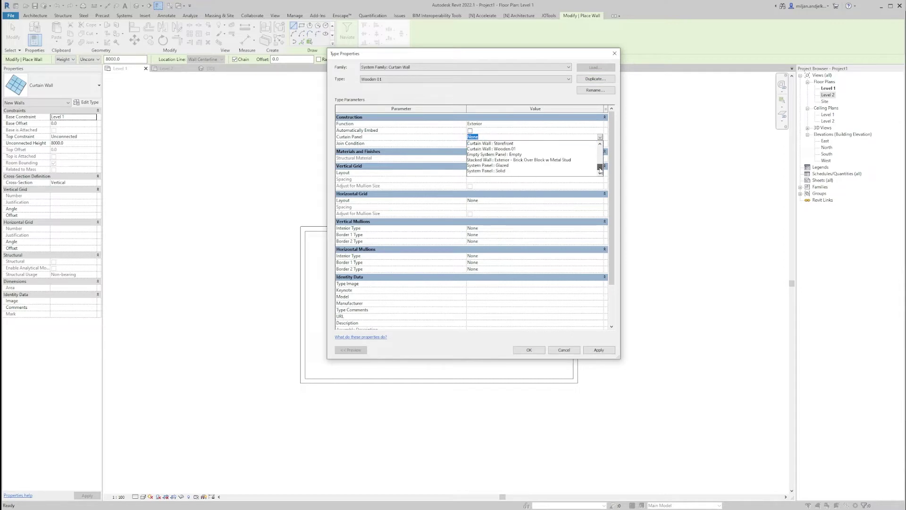
{"action": "left_click", "coordinate": [522, 155]}
{"action": "left_click", "coordinate": [599, 173]}
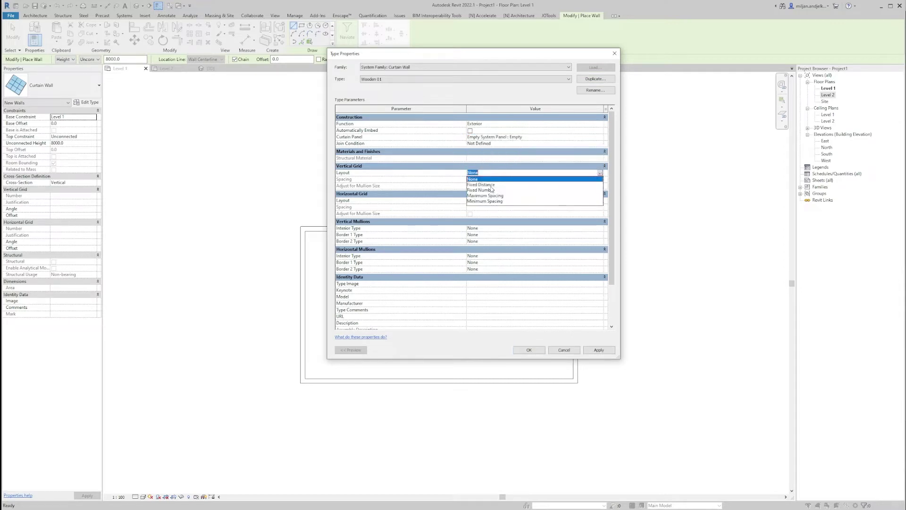
{"action": "left_click", "coordinate": [490, 185]}
{"action": "left_click", "coordinate": [489, 179]}
{"action": "type", "text": "200"}
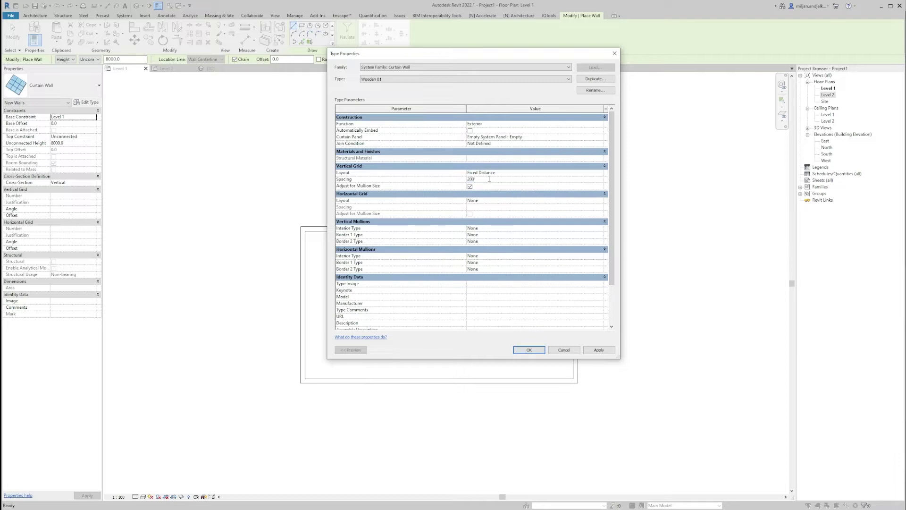
Step: Assign Rectangular Mullion : 50 x 150mm to the vertical interior, Border 1 and Border 2 mullions, and accept the type properties
{"action": "left_click", "coordinate": [599, 229]}
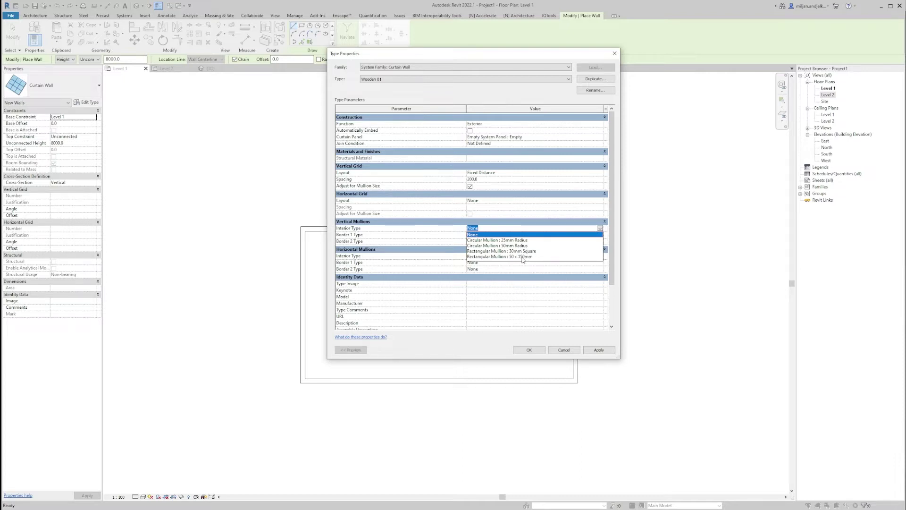
{"action": "left_click", "coordinate": [523, 257]}
{"action": "left_click", "coordinate": [599, 235]}
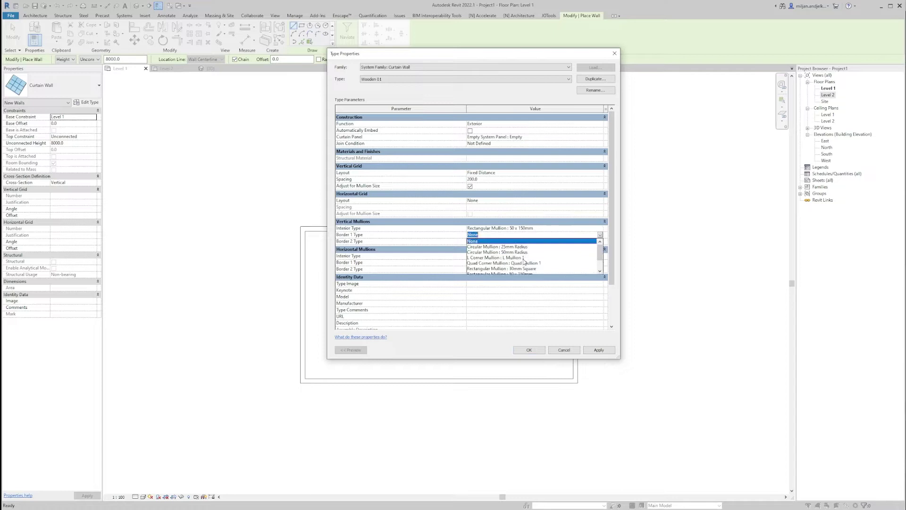
{"action": "left_click", "coordinate": [520, 262]}
{"action": "left_click", "coordinate": [599, 241]}
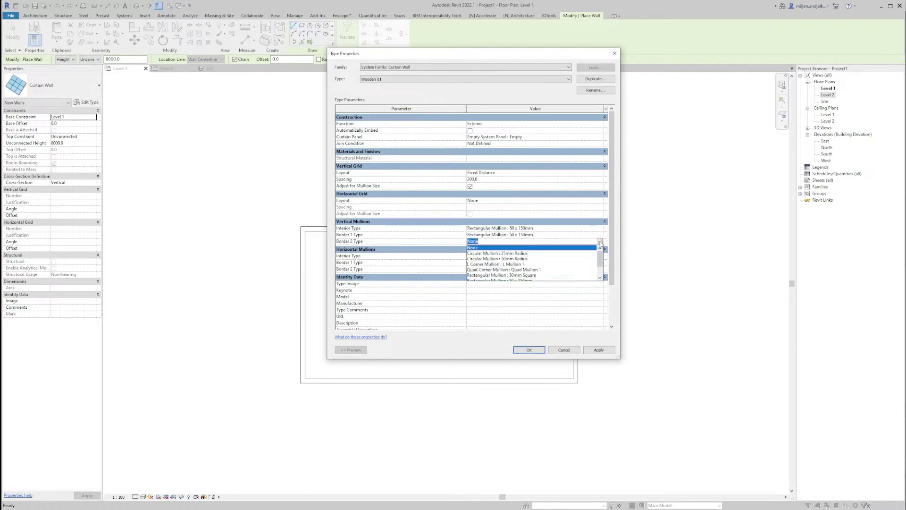
{"action": "scroll", "coordinate": [525, 269], "scroll_direction": "down", "scroll_amount": 2}
{"action": "left_click", "coordinate": [522, 265]}
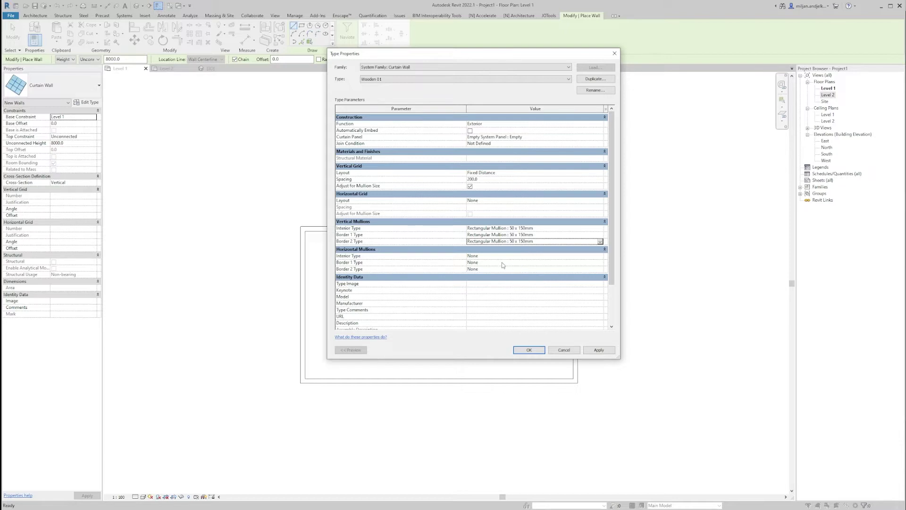
{"action": "left_click", "coordinate": [527, 351]}
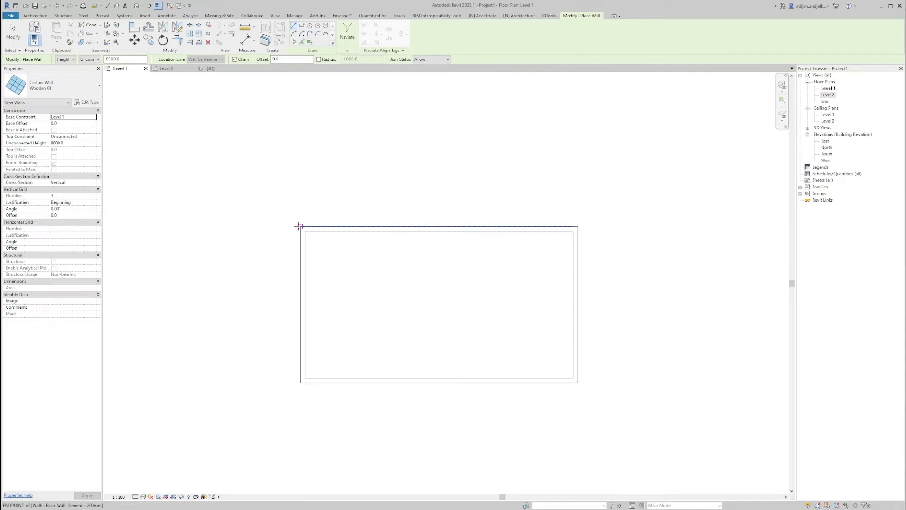
Step: Draw a Wooden 01 curtain wall about 11500 mm long on the north wall's outer face, starting at the northwest corner
{"action": "left_click", "coordinate": [557, 226]}
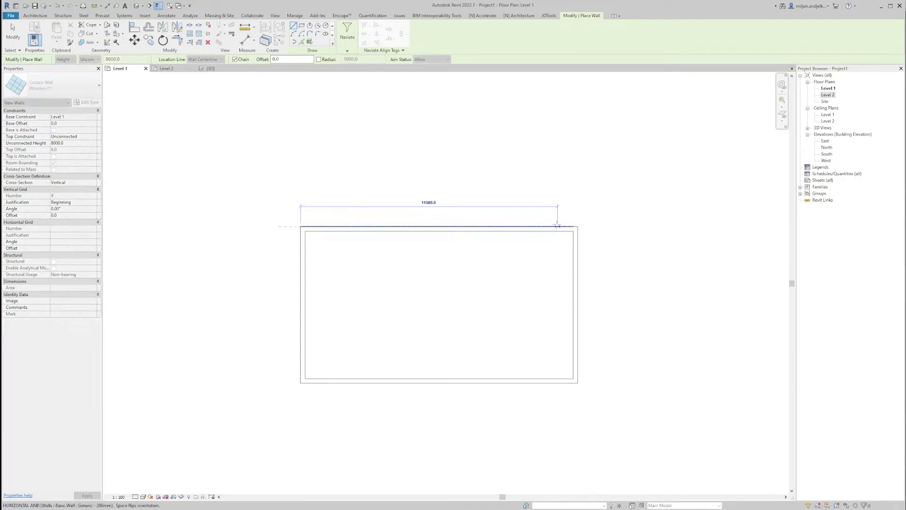
{"action": "right_click", "coordinate": [579, 238]}
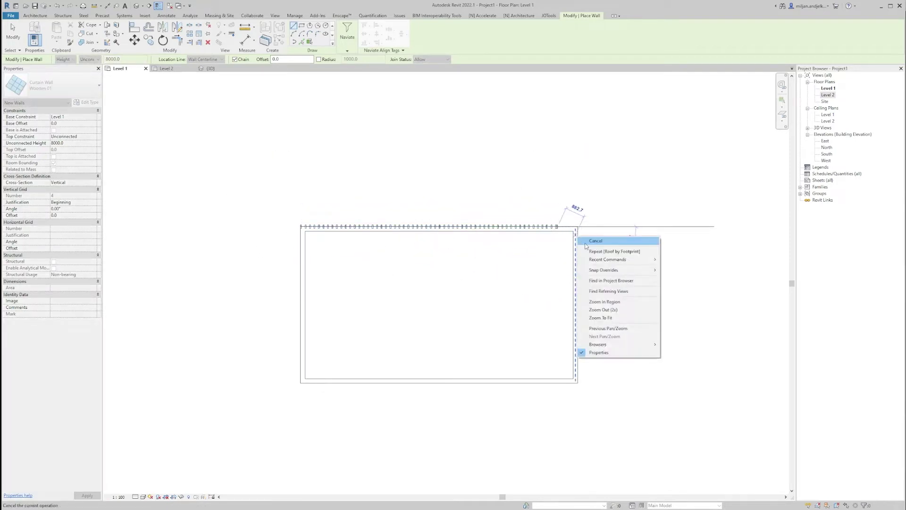
{"action": "left_click", "coordinate": [587, 242]}
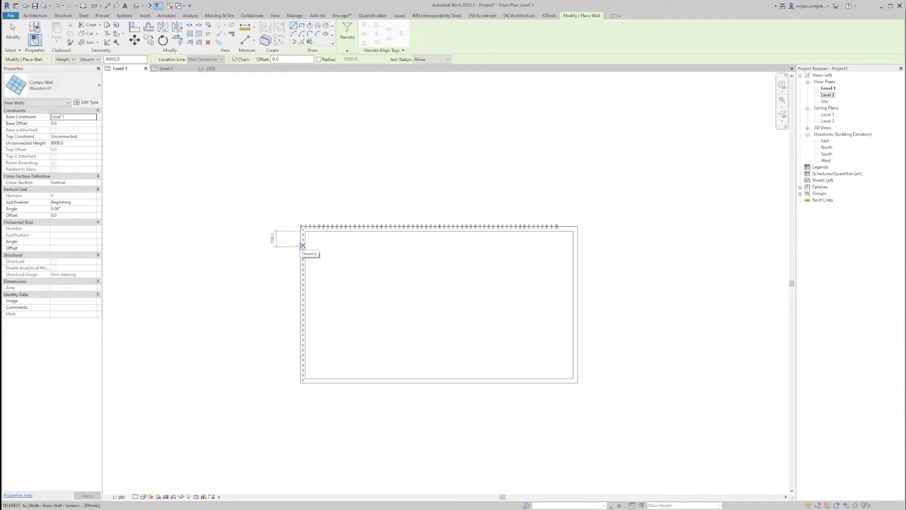
Step: Draw a second Wooden 01 curtain wall about 5500 mm long on the west wall's outer face and end wall placement
{"action": "left_click", "coordinate": [302, 245]}
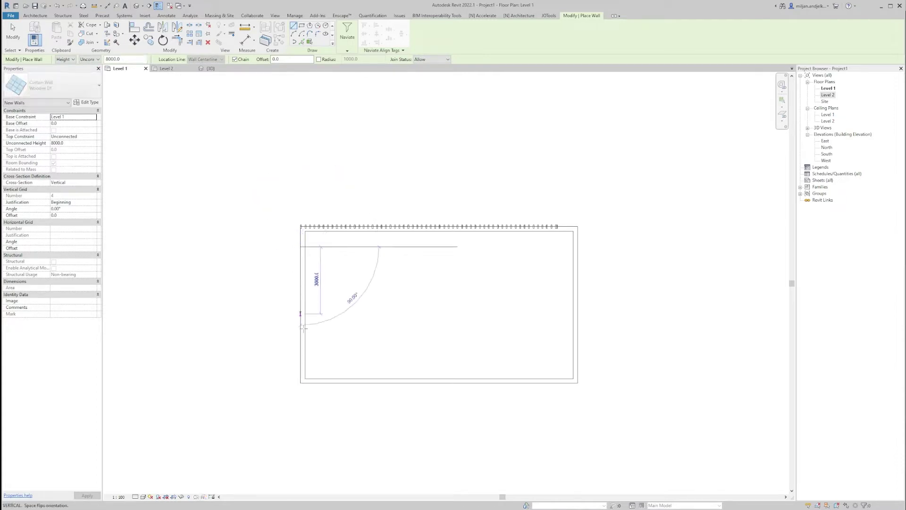
{"action": "left_click", "coordinate": [299, 367]}
{"action": "key", "text": "Escape"}
{"action": "key", "text": "Escape"}
Step: Move the north curtain wall outward by half the mullion depth, so the mullions' inner edges sit on the house wall's outer face
{"action": "scroll", "coordinate": [300, 222], "scroll_direction": "up", "scroll_amount": 2}
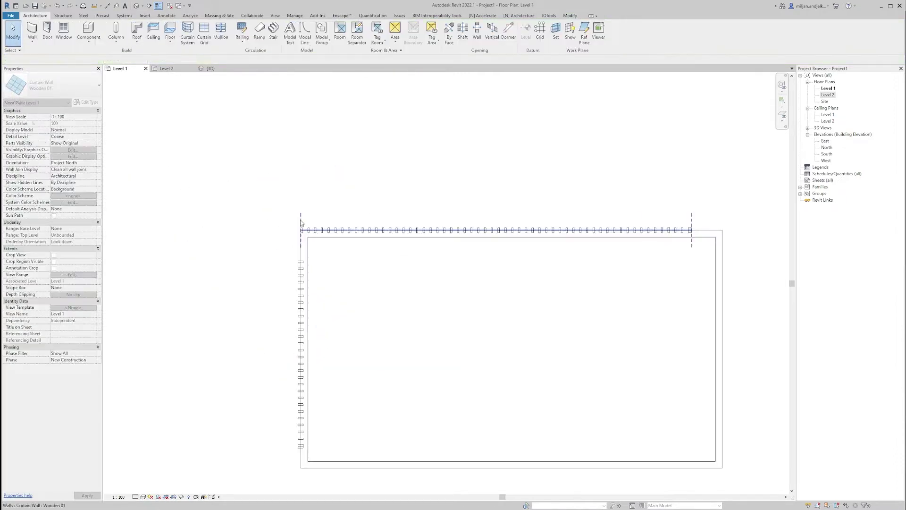
{"action": "left_click", "coordinate": [301, 222]}
{"action": "scroll", "coordinate": [324, 230], "scroll_direction": "up", "scroll_amount": 6}
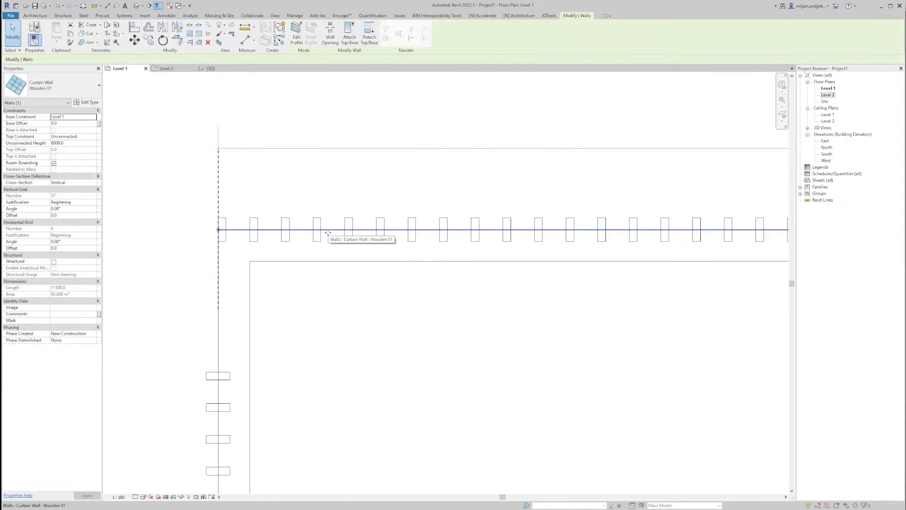
{"action": "key", "text": "m"}
{"action": "key", "text": "v"}
{"action": "left_click", "coordinate": [321, 241]}
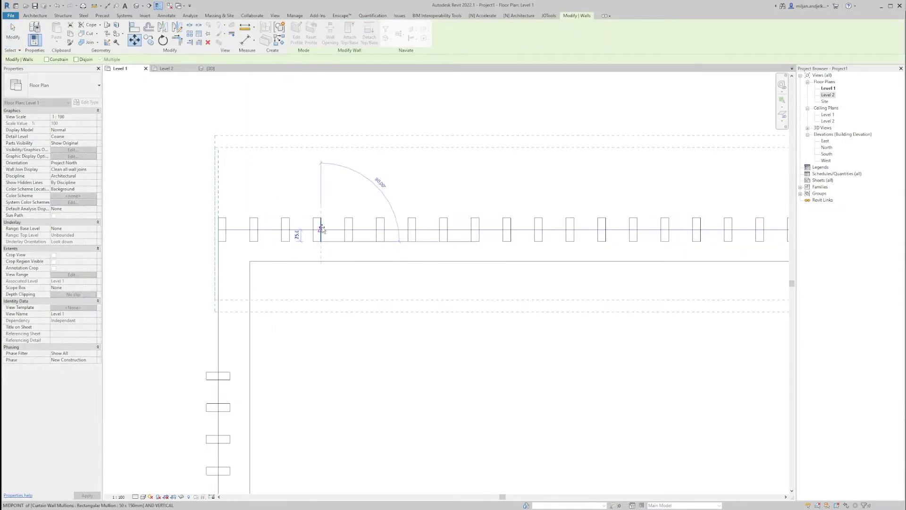
{"action": "left_click", "coordinate": [321, 230]}
{"action": "scroll", "coordinate": [312, 230], "scroll_direction": "up", "scroll_amount": 3}
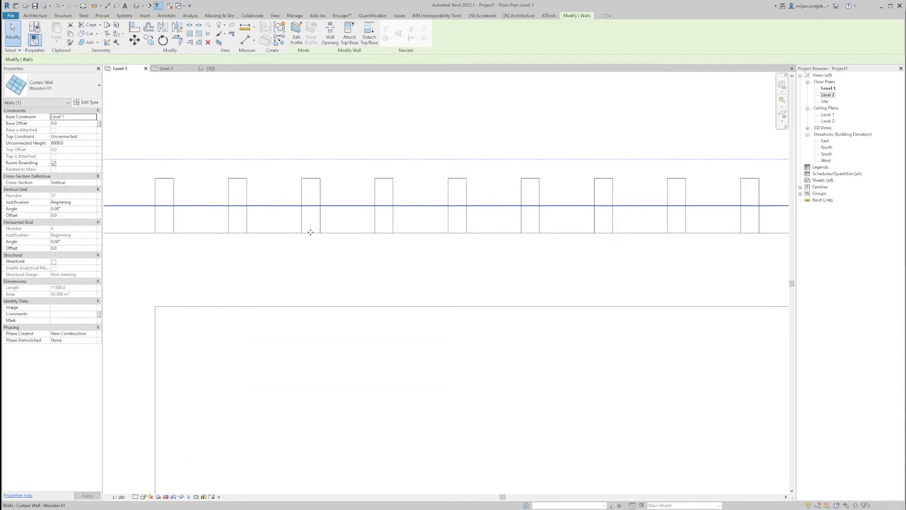
Step: Move the west curtain wall 75 mm outward so its mullions sit against the house wall's outer face
{"action": "scroll", "coordinate": [310, 232], "scroll_direction": "down", "scroll_amount": 3}
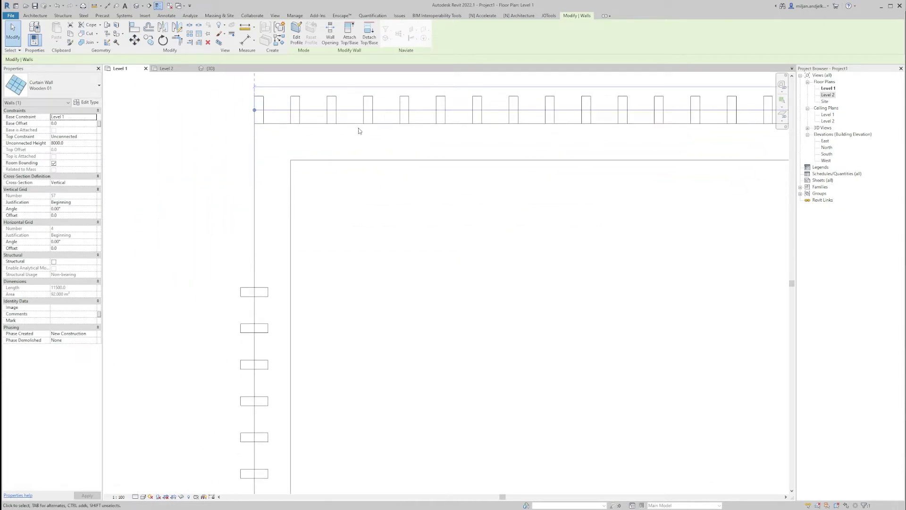
{"action": "left_click", "coordinate": [255, 309]}
{"action": "key", "text": "m"}
{"action": "key", "text": "v"}
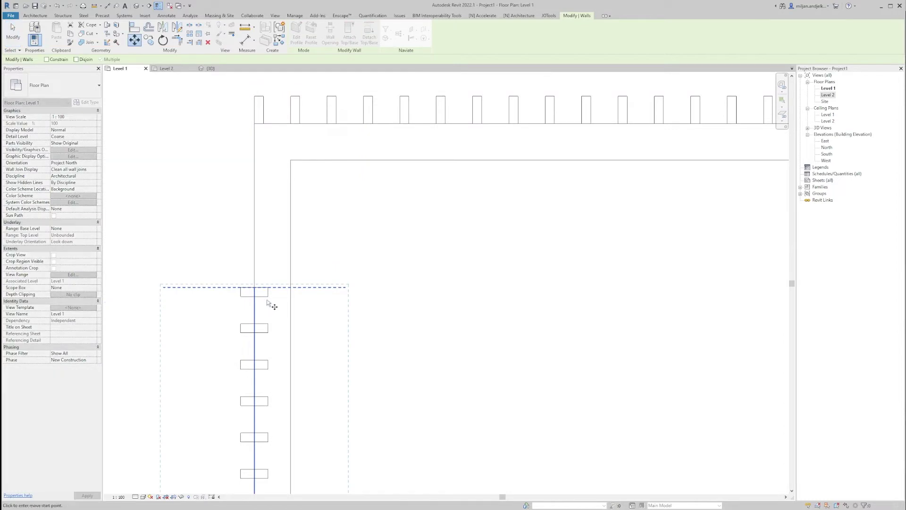
{"action": "left_click", "coordinate": [268, 296]}
{"action": "left_click", "coordinate": [255, 296]}
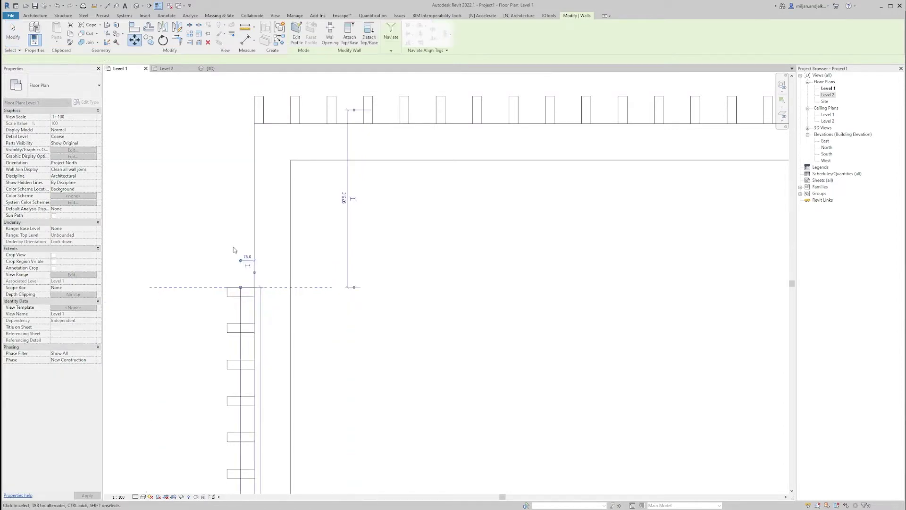
Step: Mirror a copy of the west curtain wall to the east side about a vertical axis through the north wall's midpoint
{"action": "scroll", "coordinate": [227, 208], "scroll_direction": "down", "scroll_amount": 5}
{"action": "scroll", "coordinate": [227, 211], "scroll_direction": "down", "scroll_amount": 2}
{"action": "key", "text": "m"}
{"action": "key", "text": "m"}
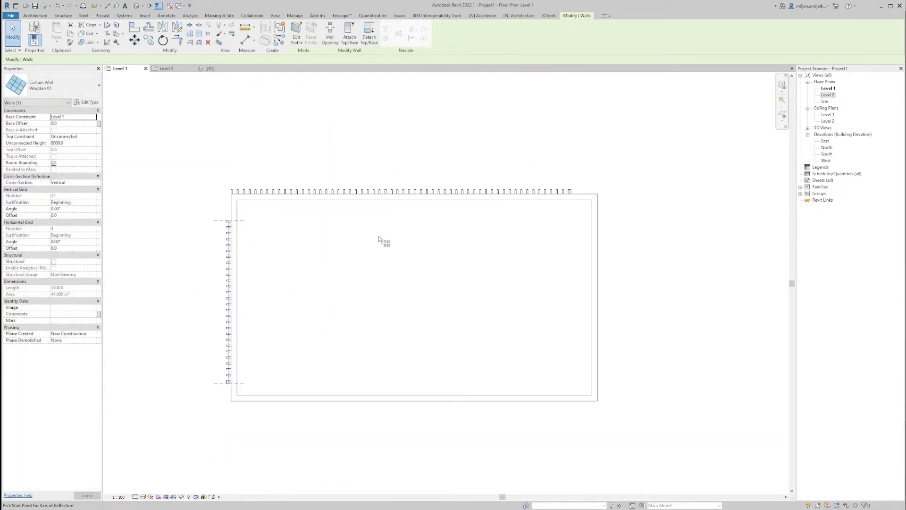
{"action": "key", "text": "d"}
{"action": "key", "text": "m"}
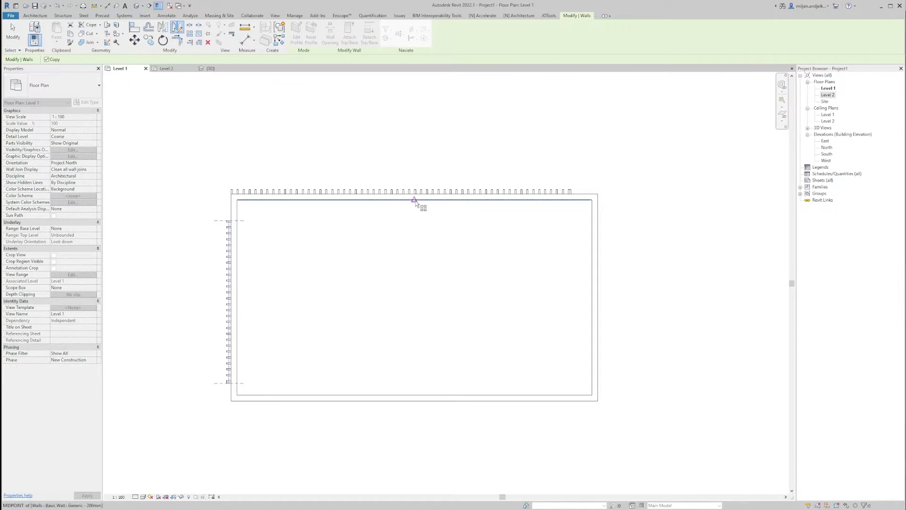
{"action": "left_click", "coordinate": [414, 200]}
{"action": "left_click", "coordinate": [414, 273]}
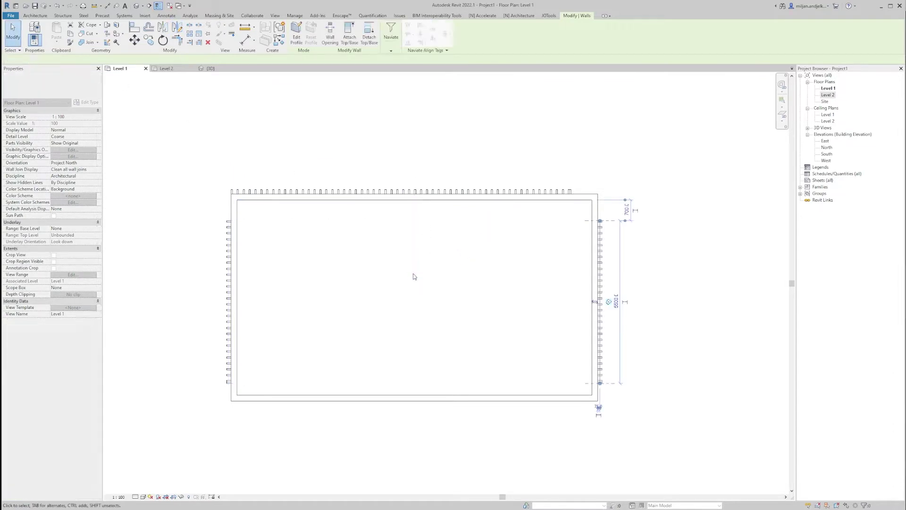
Step: Mirror a copy of the north curtain wall to the south side about a horizontal axis through the east curtain wall's midpoint
{"action": "left_click", "coordinate": [347, 151]}
{"action": "left_click", "coordinate": [378, 193]}
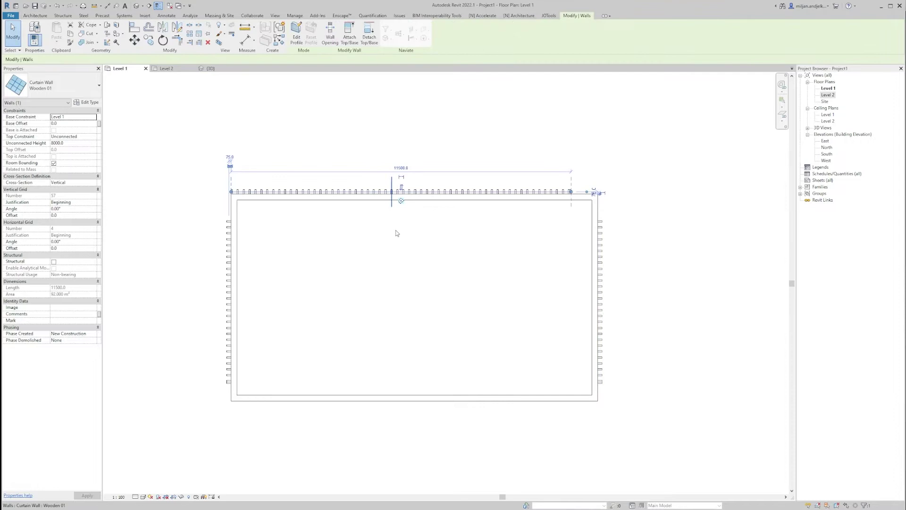
{"action": "key", "text": "d"}
{"action": "key", "text": "m"}
{"action": "left_click", "coordinate": [600, 297]}
{"action": "left_click", "coordinate": [490, 298]}
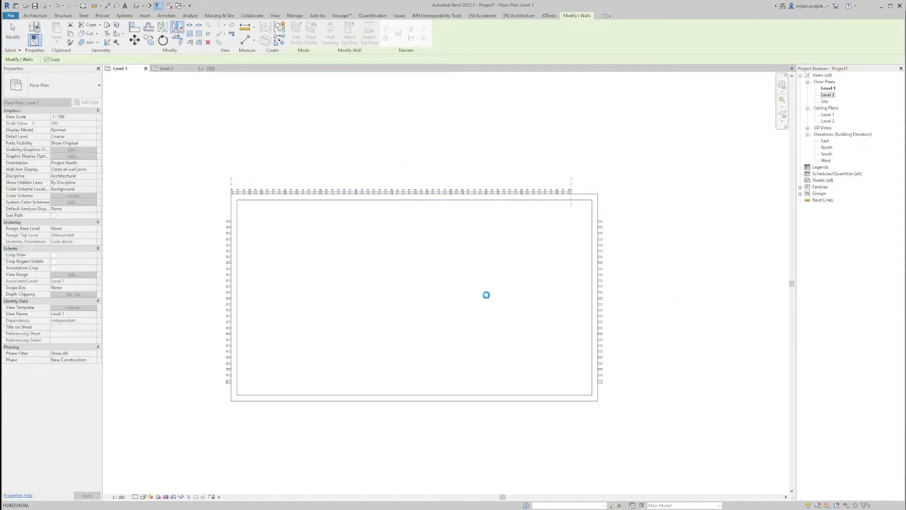
Step: Trim/Extend the four curtain walls to each other so they meet at all corners around the house
{"action": "key", "text": "Escape"}
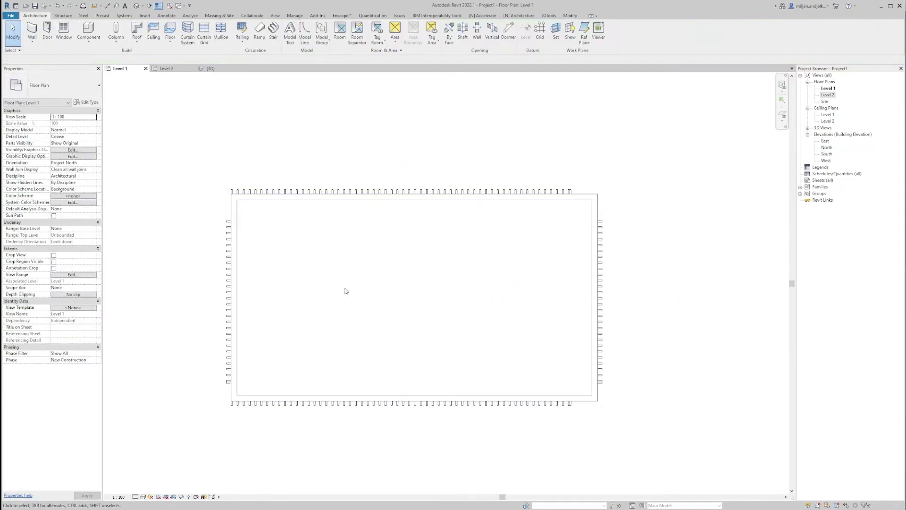
{"action": "left_click", "coordinate": [228, 252]}
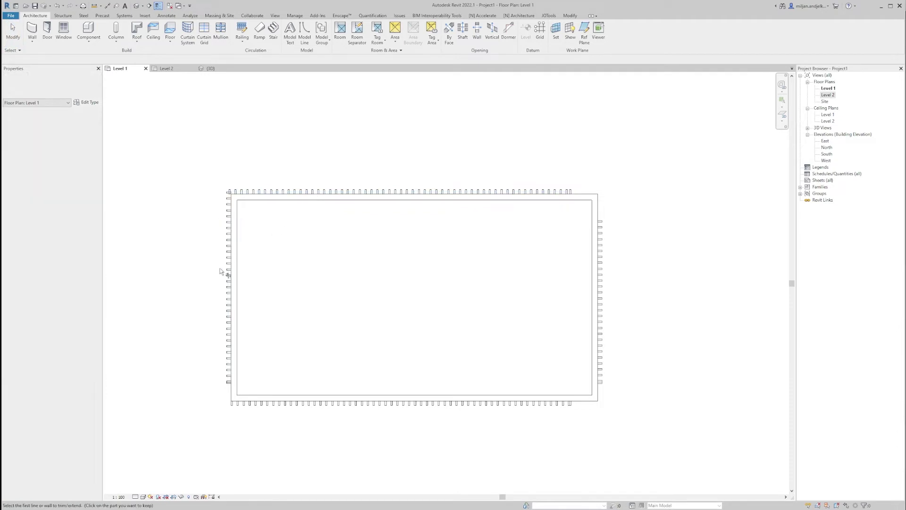
{"action": "left_click", "coordinate": [260, 405]}
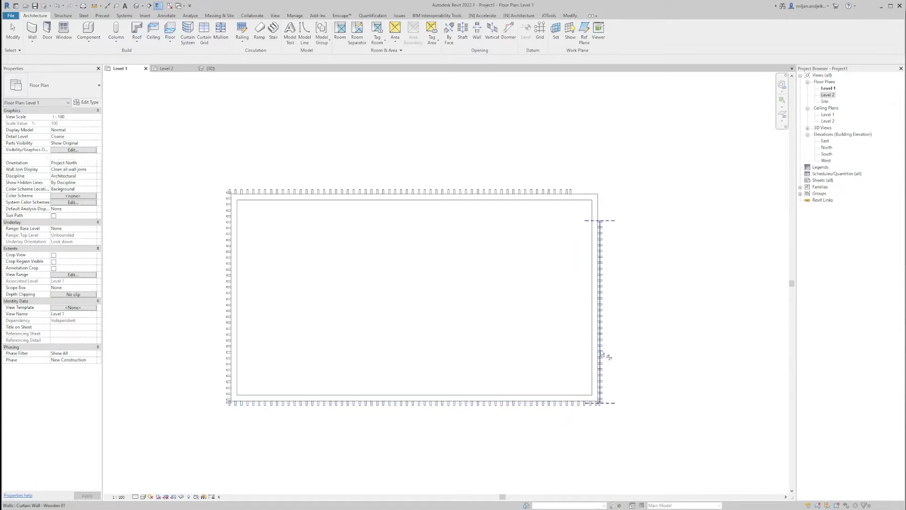
{"action": "left_click", "coordinate": [601, 354]}
{"action": "left_click", "coordinate": [565, 194]}
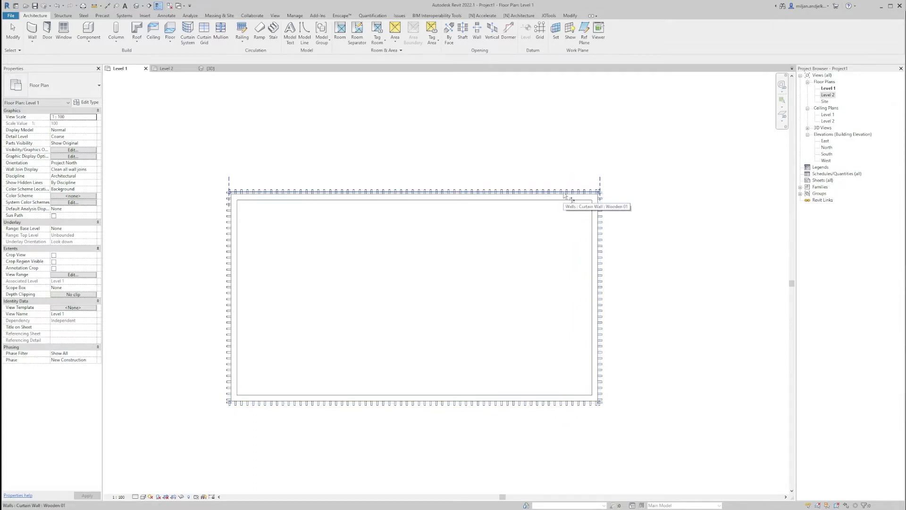
Step: Constrain the top of all four Wooden 01 curtain walls up to Level 2 and check them in the 3D view
{"action": "key", "text": "Escape"}
{"action": "key", "text": "Tab"}
{"action": "left_click", "coordinate": [565, 195]}
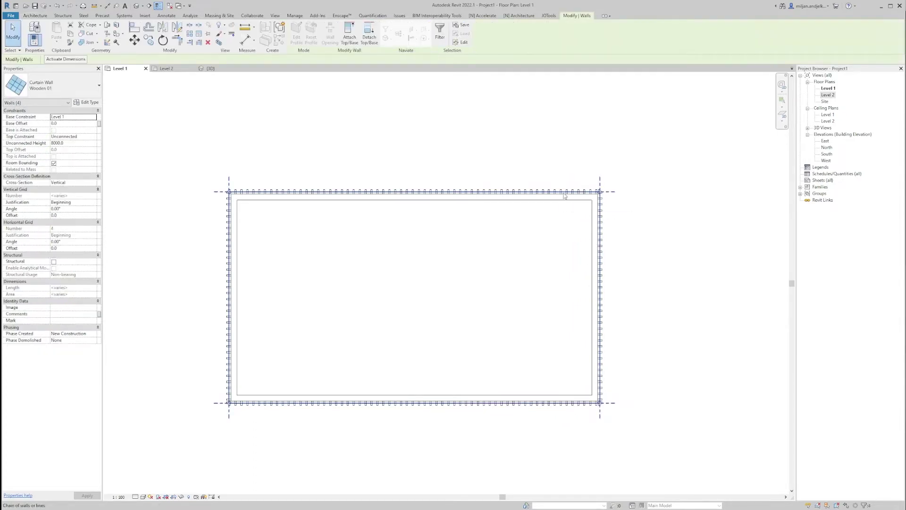
{"action": "left_click", "coordinate": [93, 137]}
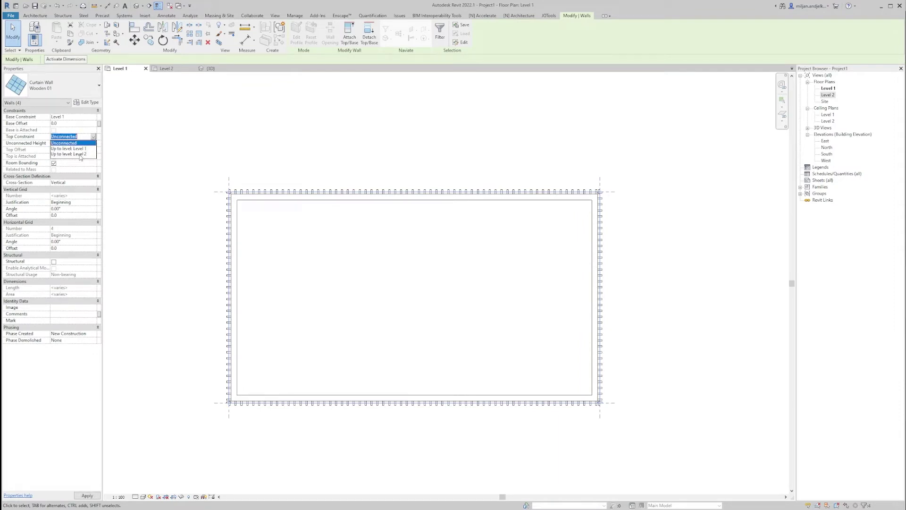
{"action": "left_click", "coordinate": [80, 154]}
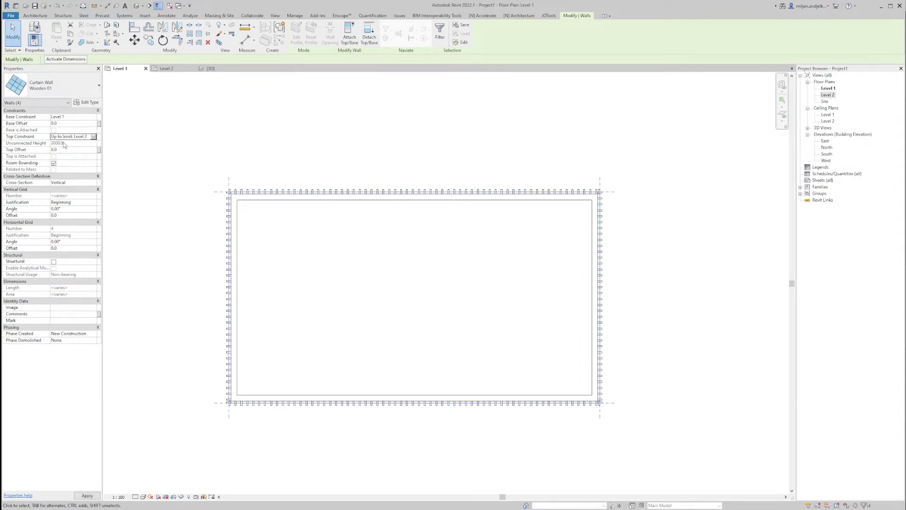
{"action": "left_click", "coordinate": [212, 69]}
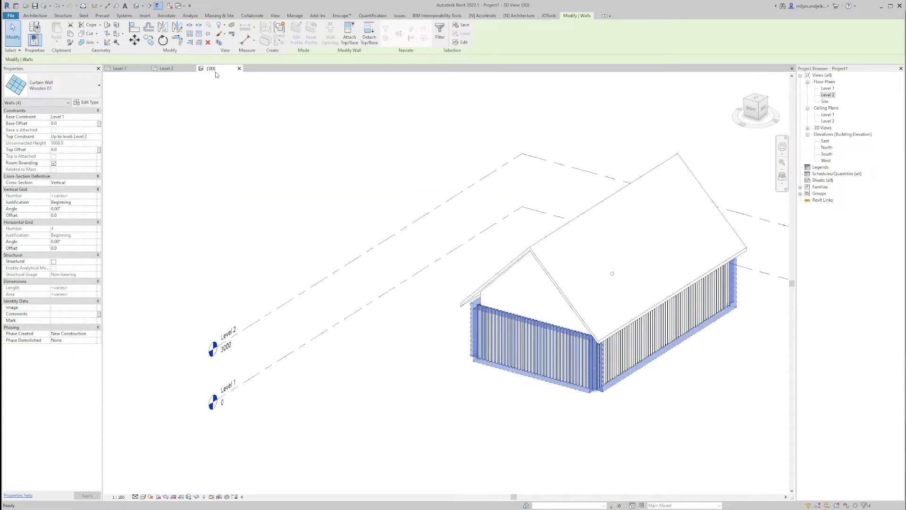
{"action": "left_click", "coordinate": [425, 351]}
{"action": "middle_click_drag", "start_coordinate": [461, 419], "coordinate": [486, 410], "text": "shift"}
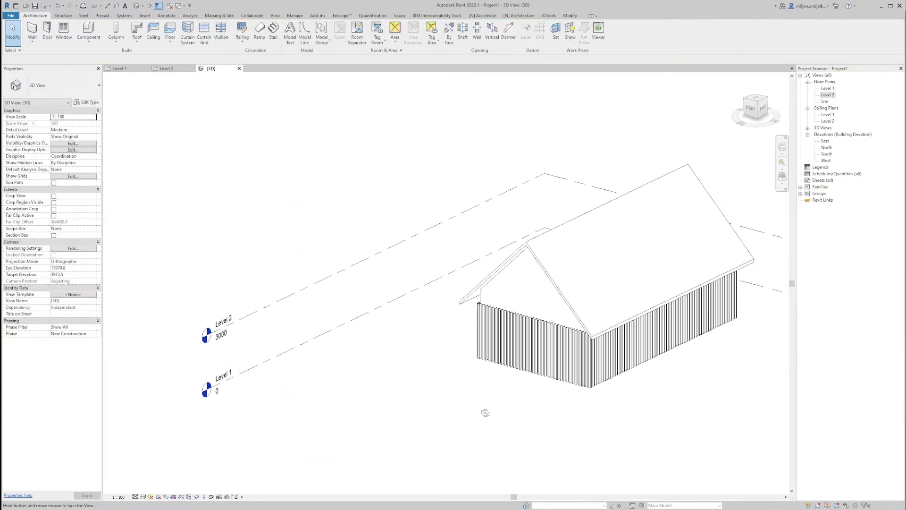
Step: Start a wall on the Level 2 plan and duplicate the Wooden 01 curtain wall type as Wooden 02
{"action": "left_click", "coordinate": [167, 69]}
{"action": "scroll", "coordinate": [398, 210], "scroll_direction": "up", "scroll_amount": 4}
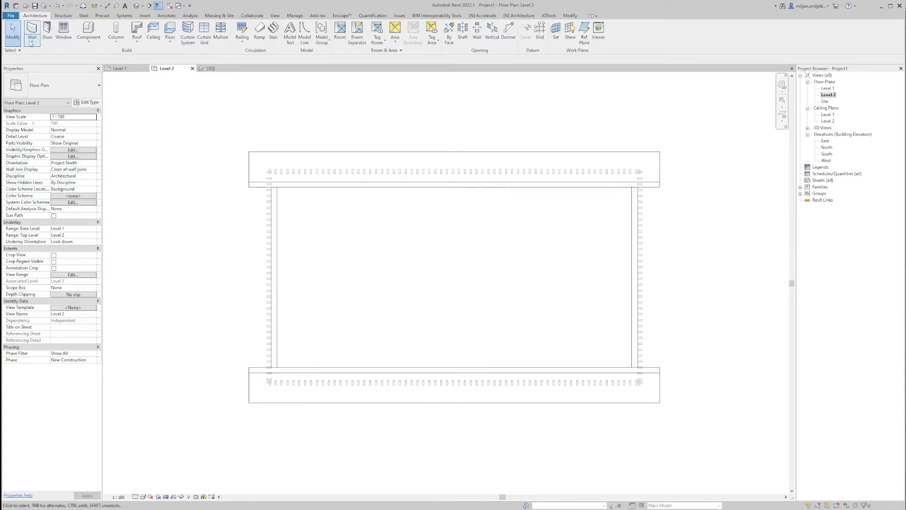
{"action": "left_click", "coordinate": [31, 44]}
{"action": "left_click", "coordinate": [26, 55]}
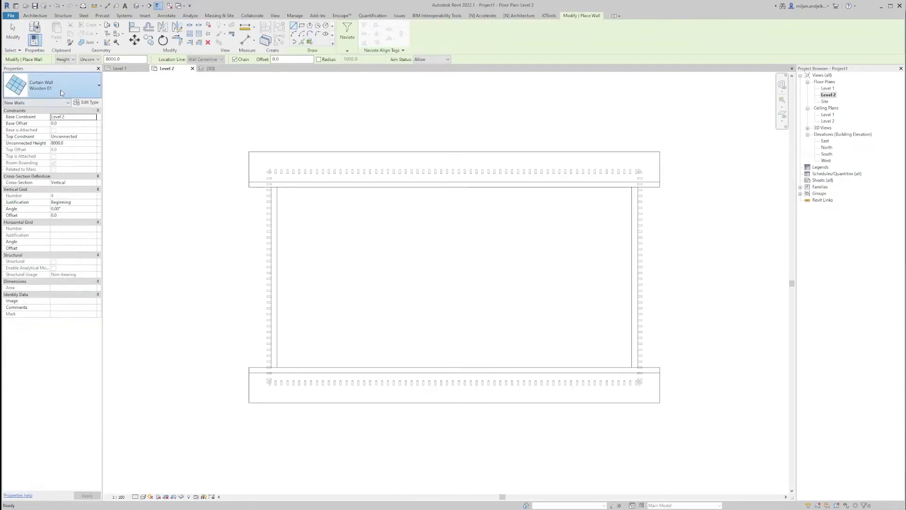
{"action": "left_click", "coordinate": [61, 92]}
{"action": "left_click", "coordinate": [61, 92]}
{"action": "left_click", "coordinate": [88, 103]}
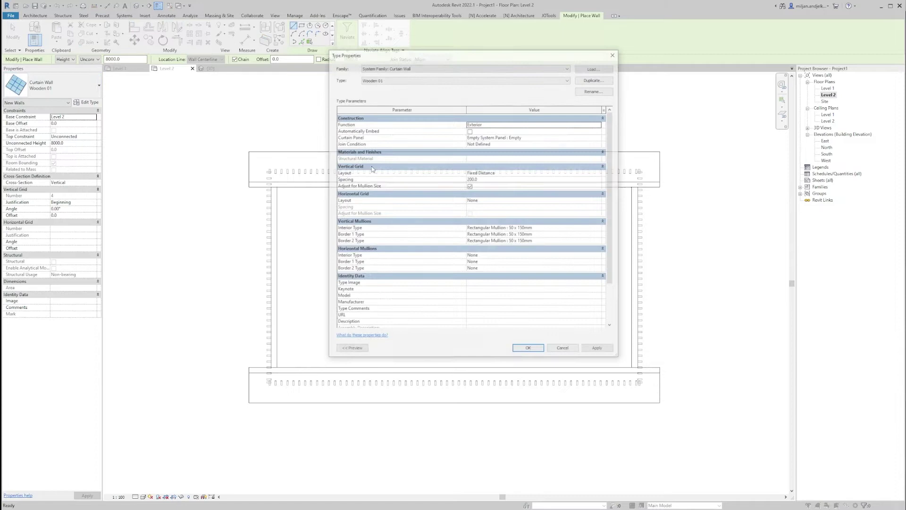
{"action": "left_click", "coordinate": [598, 81]}
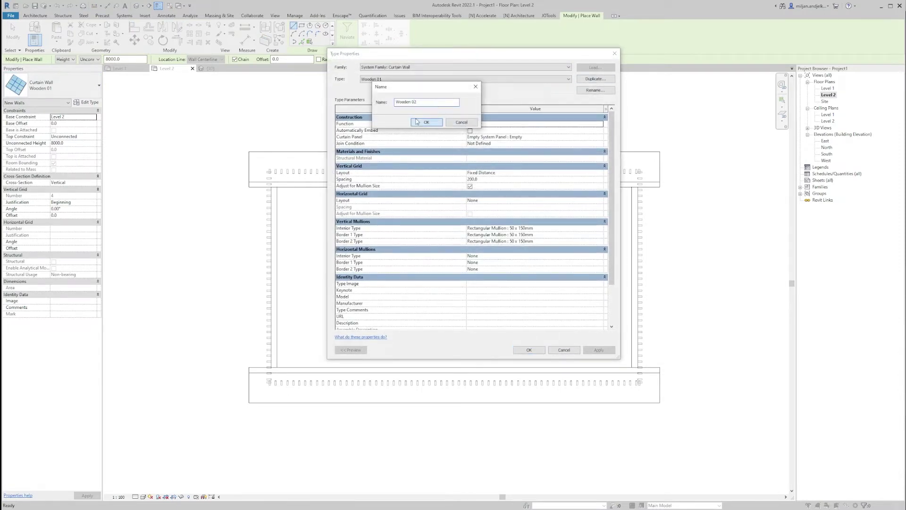
{"action": "left_click", "coordinate": [426, 123]}
Step: Set Wooden 02's vertical grid spacing to 600 and its horizontal Border 1 mullion to Rectangular Mullion : 50 x 150mm
{"action": "left_click", "coordinate": [498, 180]}
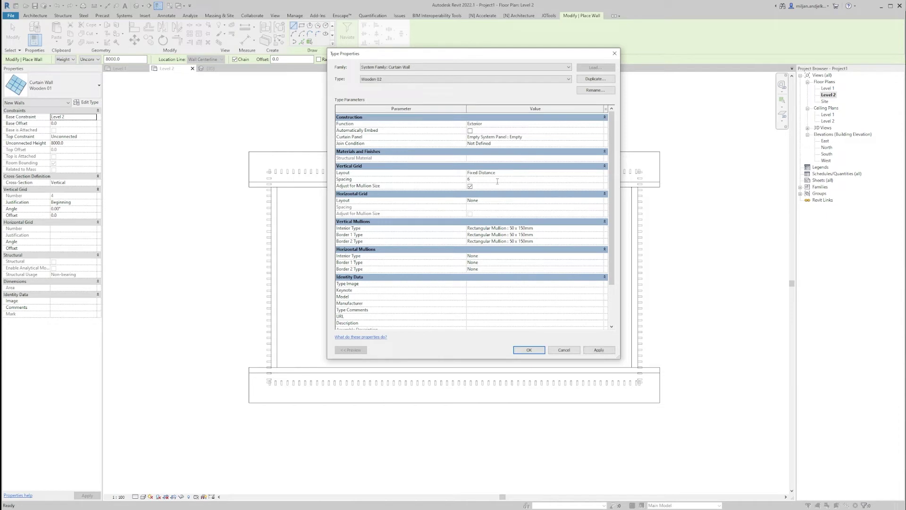
{"action": "type", "text": "600"}
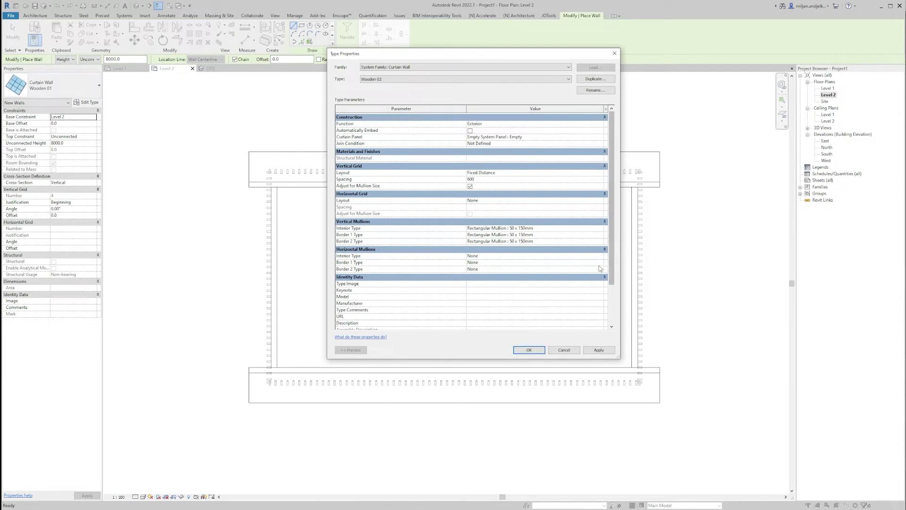
{"action": "left_click", "coordinate": [600, 263]}
{"action": "left_click", "coordinate": [600, 263]}
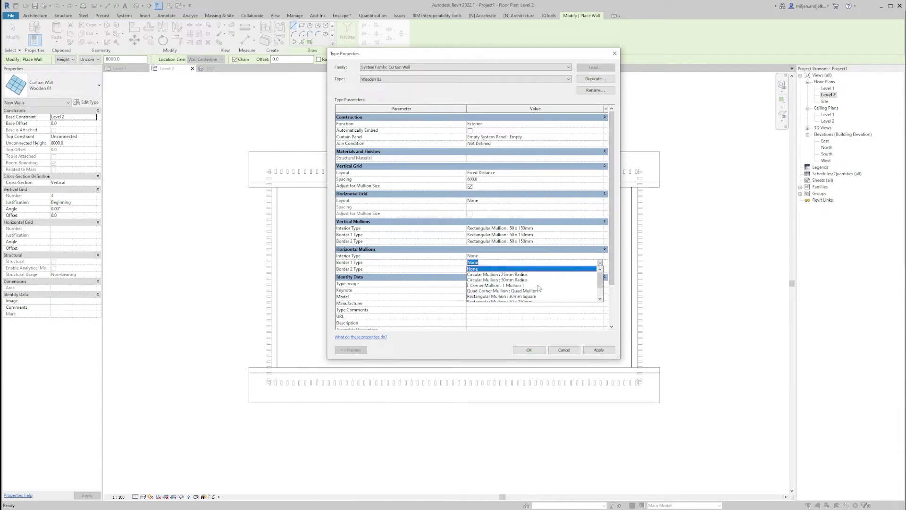
{"action": "scroll", "coordinate": [521, 300], "scroll_direction": "down", "scroll_amount": 1}
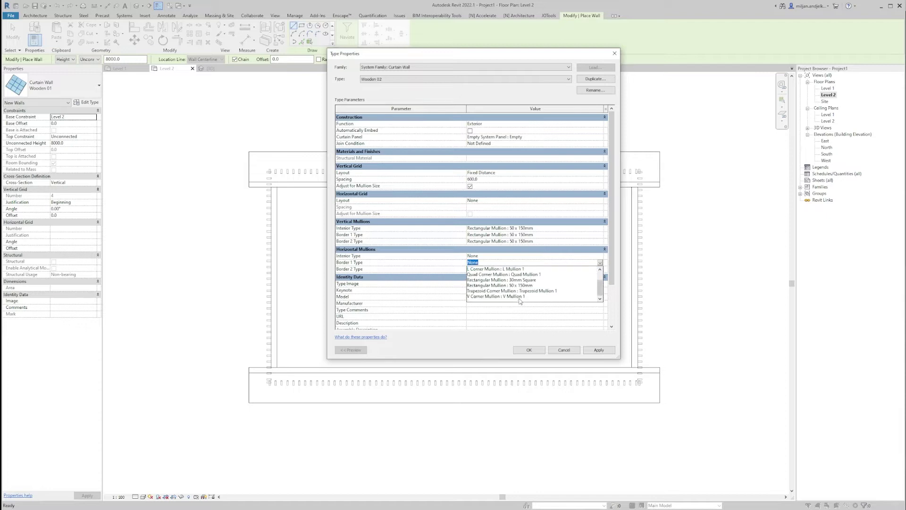
{"action": "left_click", "coordinate": [516, 286]}
{"action": "left_click", "coordinate": [529, 350]}
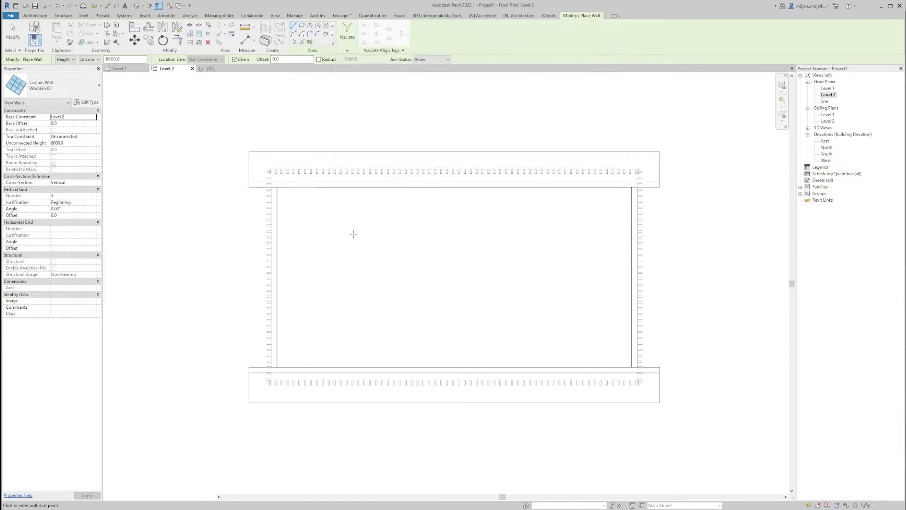
Step: Place a Wooden 02 curtain wall on Level 2 by picking the west house wall's outer face line
{"action": "left_click", "coordinate": [302, 41]}
{"action": "scroll", "coordinate": [266, 239], "scroll_direction": "up", "scroll_amount": 2}
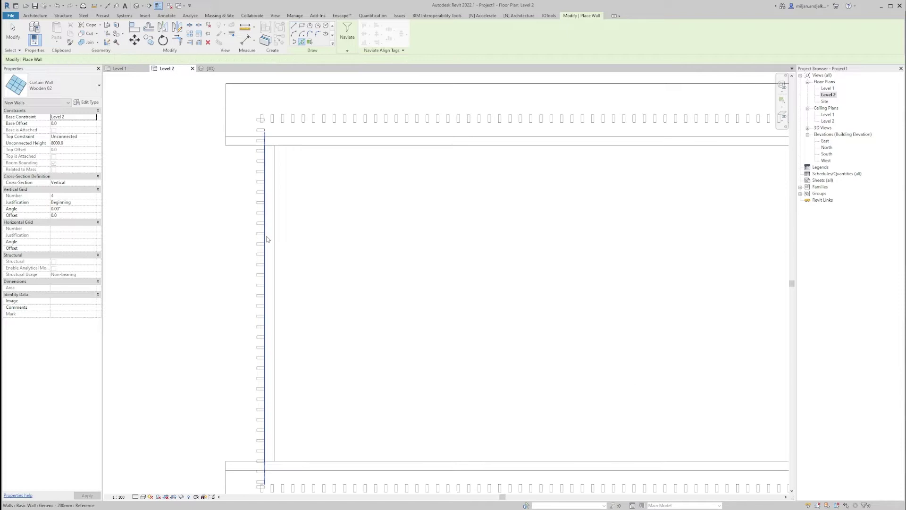
{"action": "left_click", "coordinate": [13, 37]}
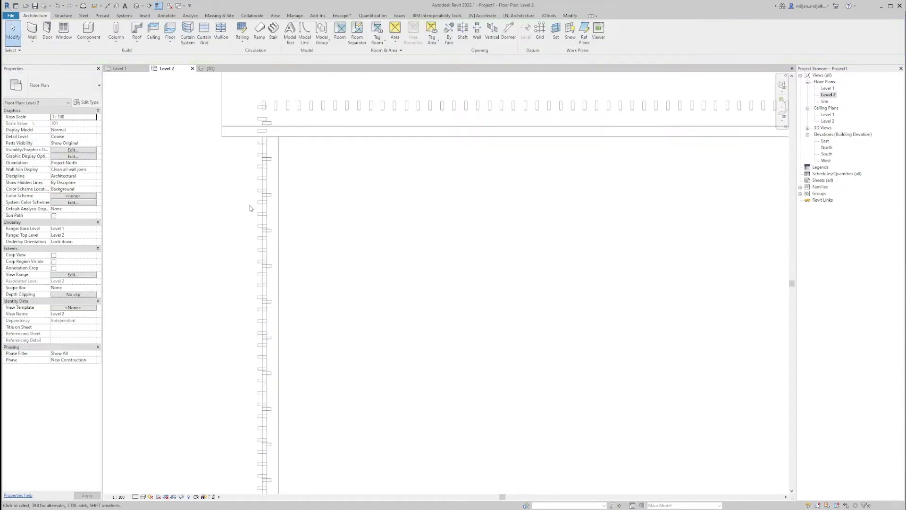
Step: Move the upper west curtain wall 75 mm outward so its mullions line up with the slats below
{"action": "scroll", "coordinate": [250, 205], "scroll_direction": "up", "scroll_amount": 2}
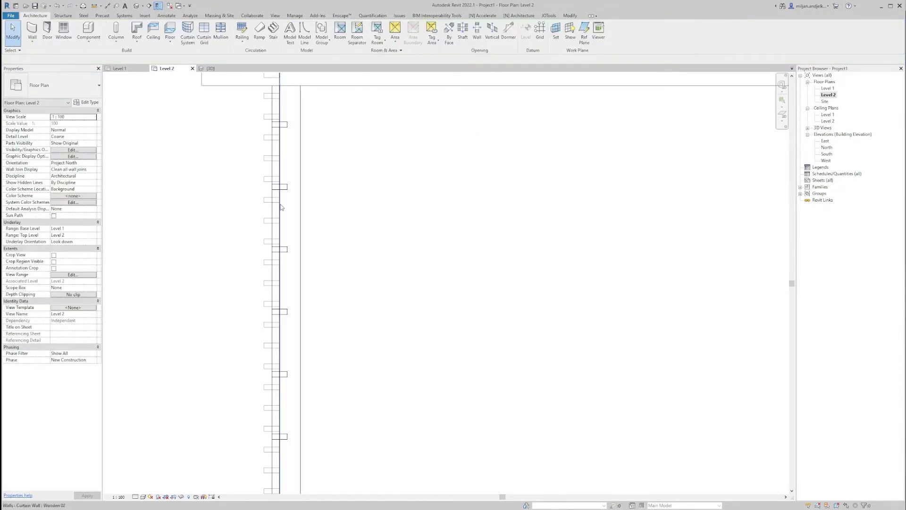
{"action": "scroll", "coordinate": [279, 202], "scroll_direction": "down", "scroll_amount": 2}
{"action": "left_click", "coordinate": [277, 151]}
{"action": "scroll", "coordinate": [283, 136], "scroll_direction": "up", "scroll_amount": 3}
{"action": "scroll", "coordinate": [283, 136], "scroll_direction": "up", "scroll_amount": 1}
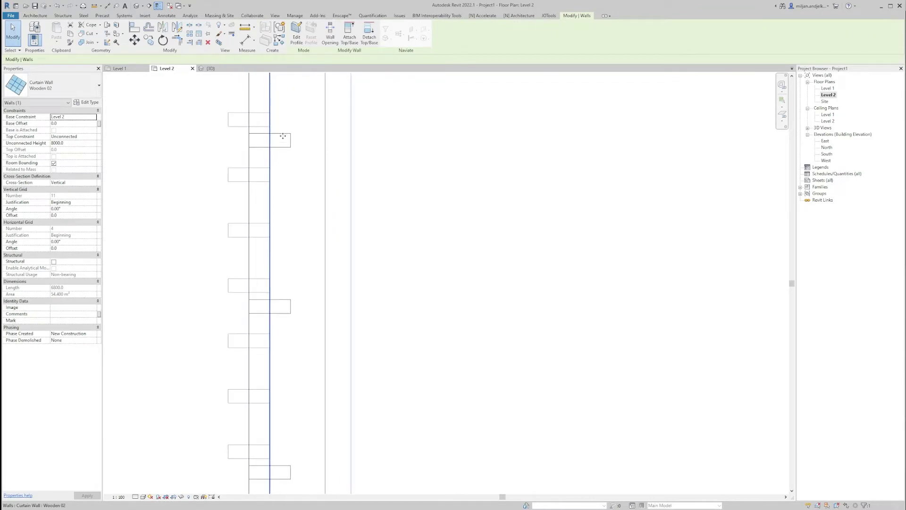
{"action": "key", "text": "m"}
{"action": "key", "text": "v"}
{"action": "left_click", "coordinate": [291, 148]}
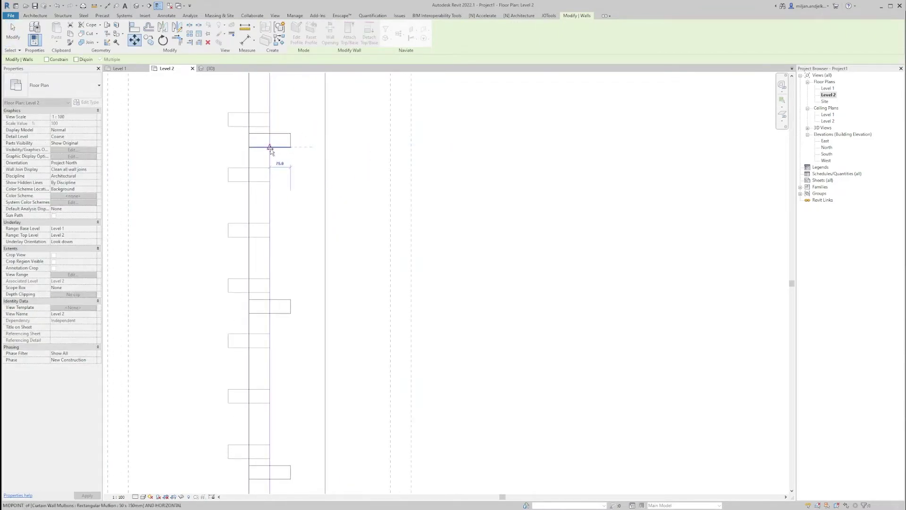
{"action": "left_click", "coordinate": [270, 147]}
{"action": "scroll", "coordinate": [270, 147], "scroll_direction": "down", "scroll_amount": 2}
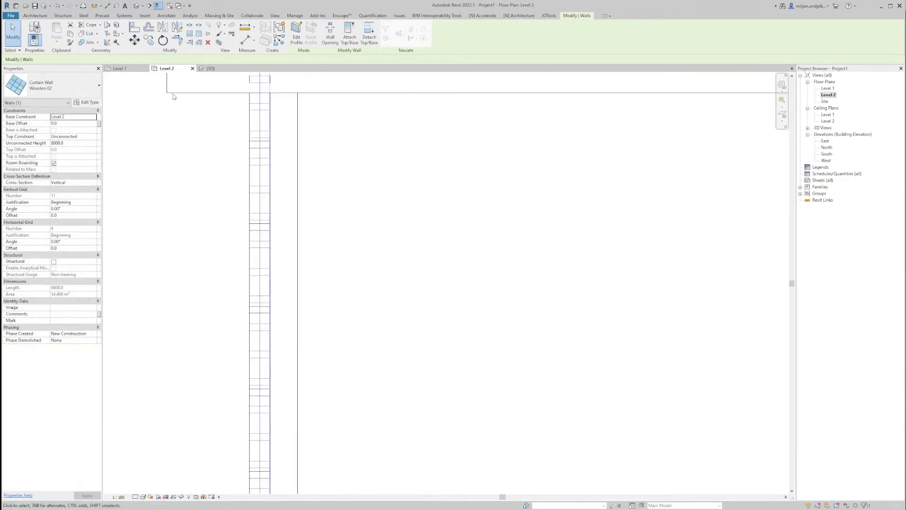
Step: In the 3D view, extend the upper west curtain wall's south end to the corner mullion with Trim/Extend Single Element
{"action": "left_click", "coordinate": [210, 69]}
{"action": "scroll", "coordinate": [490, 274], "scroll_direction": "up", "scroll_amount": 4}
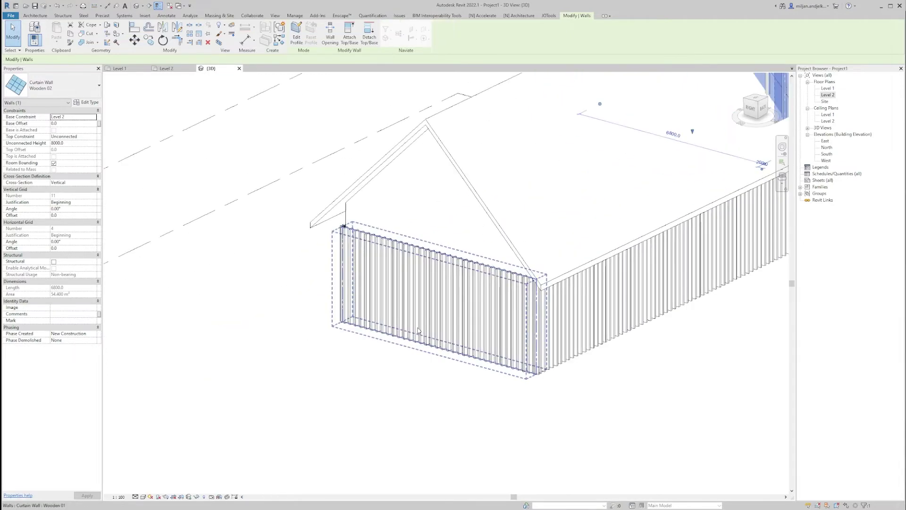
{"action": "middle_click_drag", "start_coordinate": [419, 334], "coordinate": [283, 319], "text": "shift"}
{"action": "middle_click_drag", "start_coordinate": [620, 234], "coordinate": [490, 228], "text": "shift"}
{"action": "middle_click_drag", "start_coordinate": [649, 243], "coordinate": [184, 150]}
{"action": "left_click", "coordinate": [184, 150]}
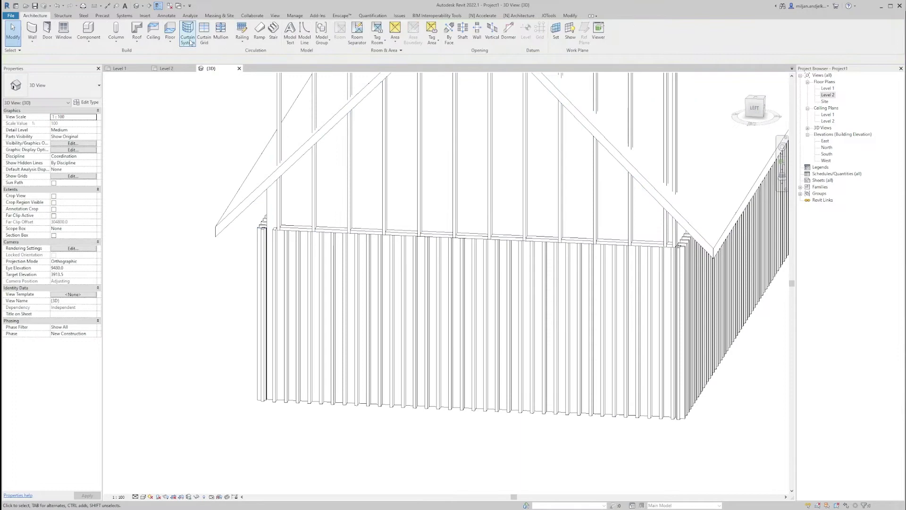
{"action": "left_click", "coordinate": [570, 16]}
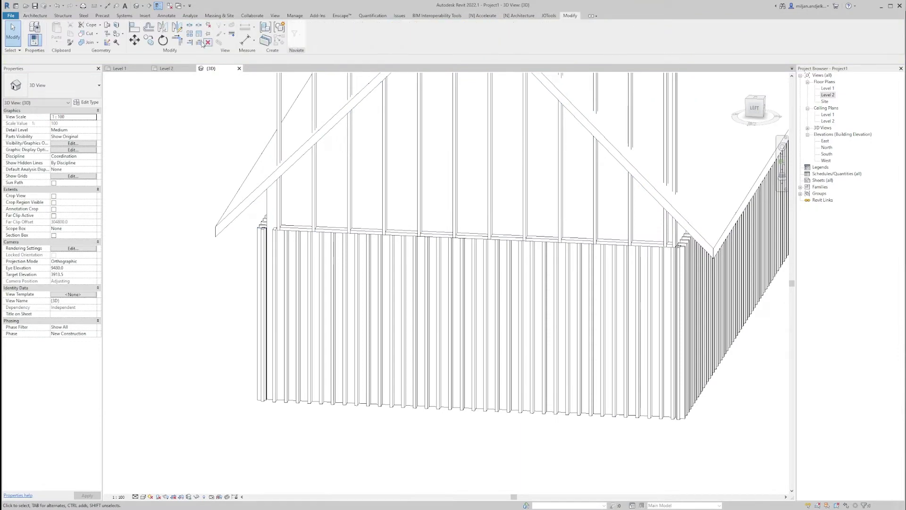
{"action": "left_click", "coordinate": [191, 43]}
{"action": "middle_click_drag", "start_coordinate": [617, 295], "coordinate": [577, 308], "text": "shift"}
{"action": "scroll", "coordinate": [674, 453], "scroll_direction": "up", "scroll_amount": 3}
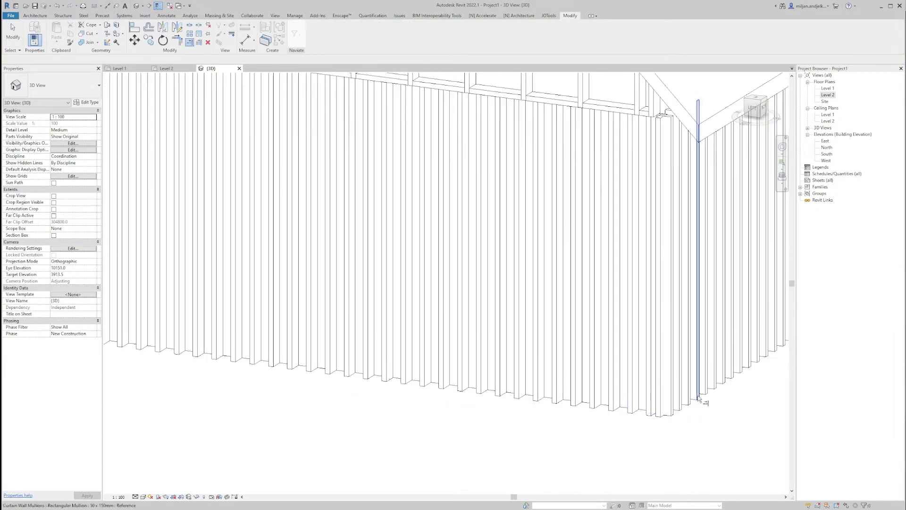
{"action": "left_click", "coordinate": [698, 399]}
{"action": "middle_click_drag", "start_coordinate": [675, 316], "coordinate": [698, 447]}
{"action": "scroll", "coordinate": [614, 240], "scroll_direction": "down", "scroll_amount": 2}
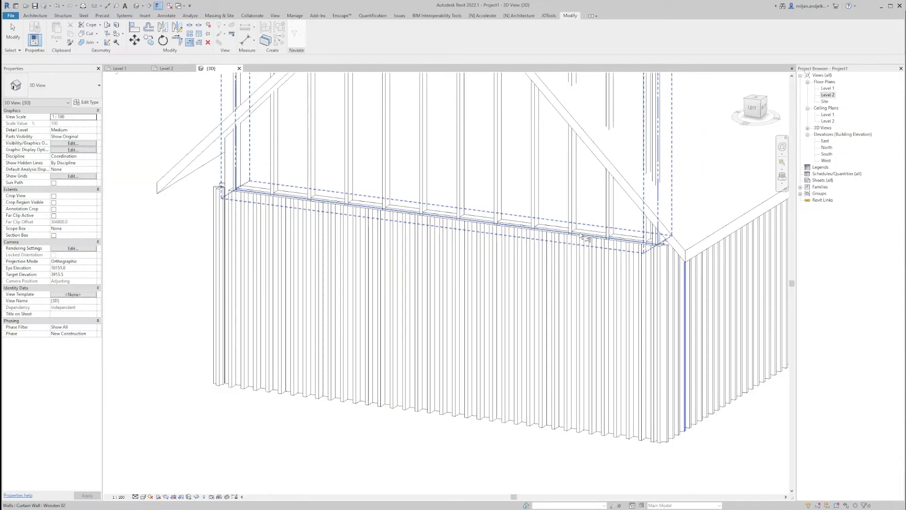
{"action": "left_click", "coordinate": [580, 234]}
Step: Extend the upper west curtain wall's north end to the mullion at the northwest corner
{"action": "scroll", "coordinate": [581, 235], "scroll_direction": "down", "scroll_amount": 1}
{"action": "middle_click_drag", "start_coordinate": [352, 309], "coordinate": [500, 319], "text": "shift"}
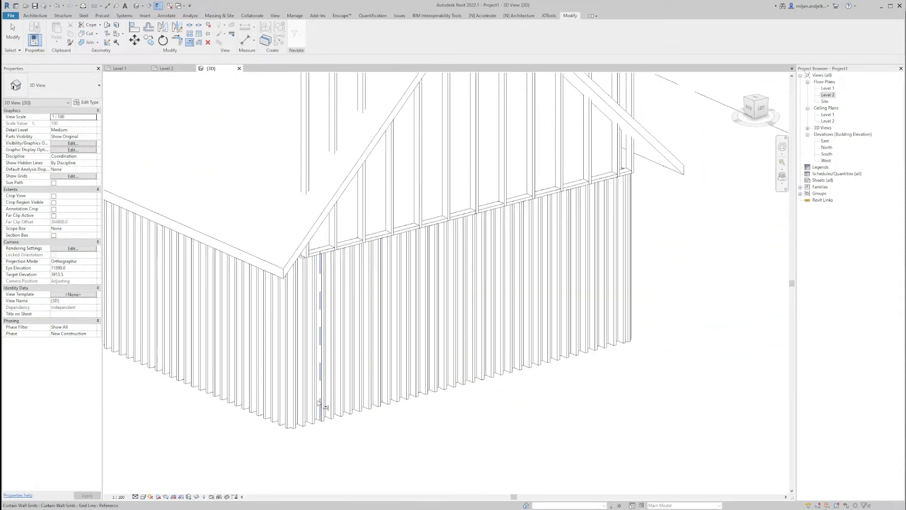
{"action": "middle_click_drag", "start_coordinate": [326, 409], "coordinate": [349, 419], "text": "shift"}
{"action": "scroll", "coordinate": [334, 424], "scroll_direction": "up", "scroll_amount": 2}
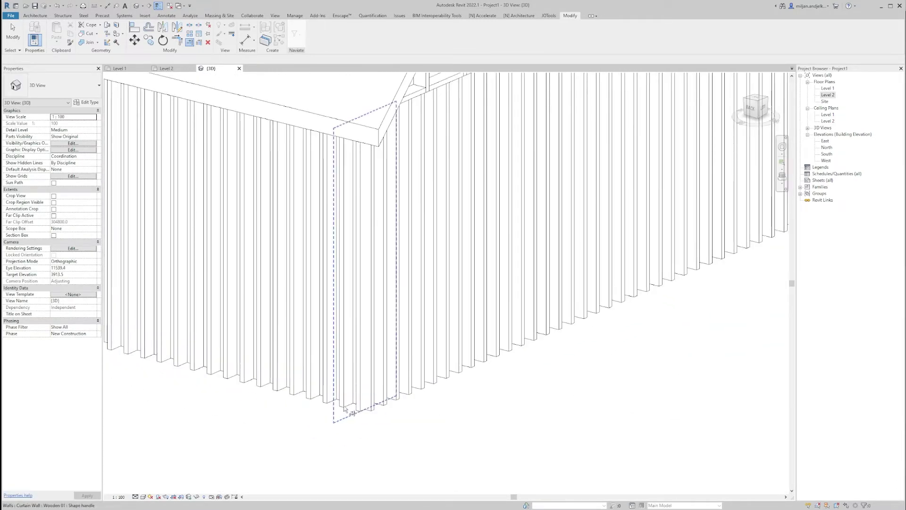
{"action": "left_click", "coordinate": [342, 409]}
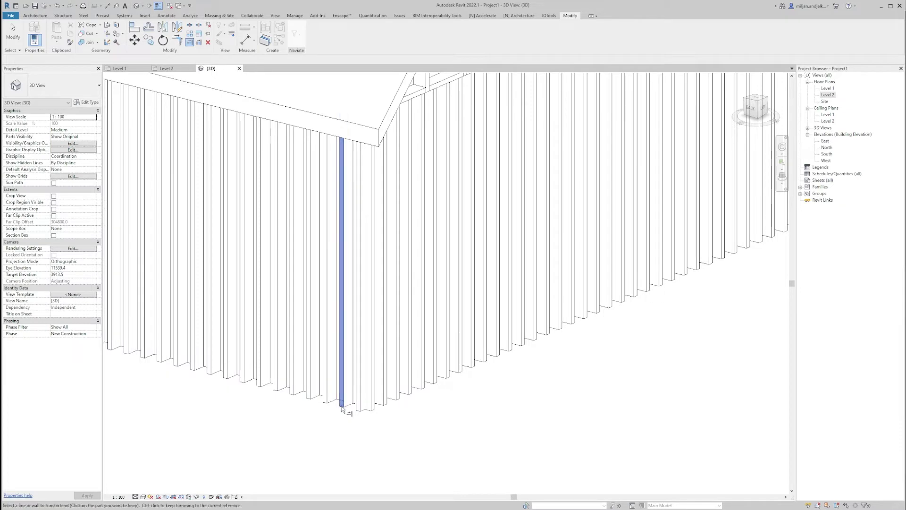
{"action": "middle_click_drag", "start_coordinate": [348, 416], "coordinate": [439, 194], "text": "shift"}
{"action": "left_click", "coordinate": [418, 188]}
{"action": "scroll", "coordinate": [522, 334], "scroll_direction": "down", "scroll_amount": 2}
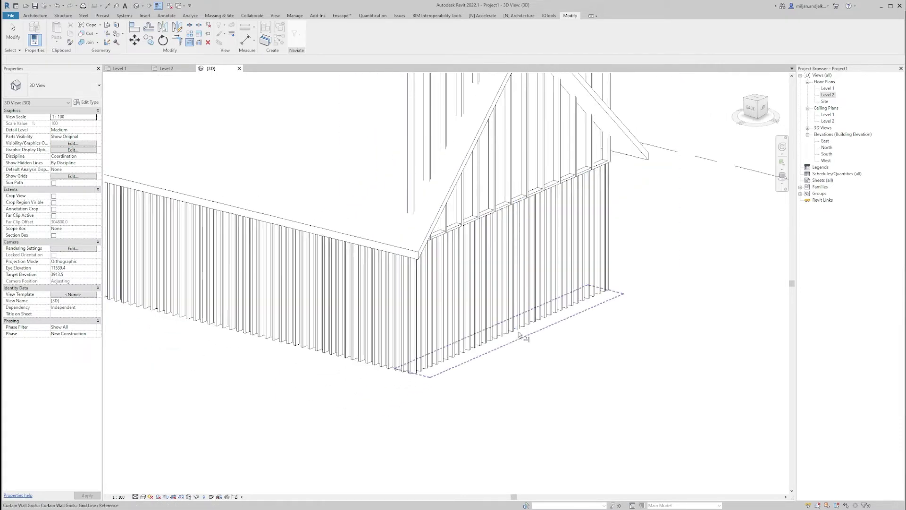
{"action": "middle_click_drag", "start_coordinate": [522, 335], "coordinate": [387, 293], "text": "shift"}
{"action": "left_click", "coordinate": [13, 42]}
Step: Attach the top of the upper west curtain wall to the gable roof
{"action": "middle_click_drag", "start_coordinate": [175, 181], "coordinate": [194, 314]}
{"action": "scroll", "coordinate": [382, 181], "scroll_direction": "down", "scroll_amount": 1}
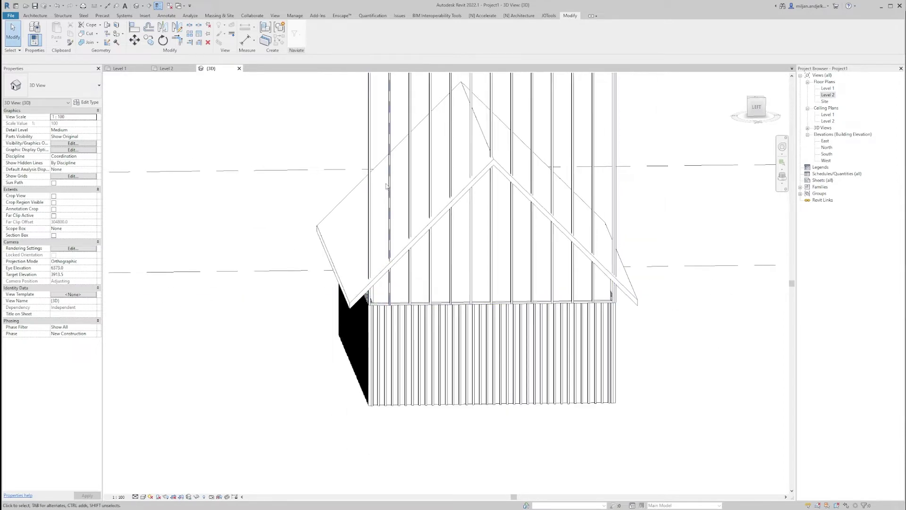
{"action": "left_click", "coordinate": [369, 181]}
{"action": "left_click", "coordinate": [348, 37]}
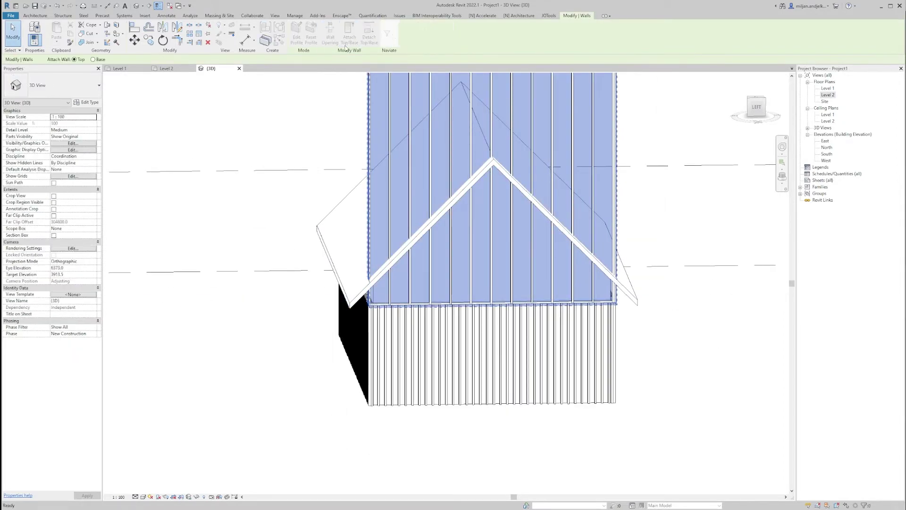
{"action": "left_click", "coordinate": [352, 300]}
{"action": "left_click", "coordinate": [259, 198]}
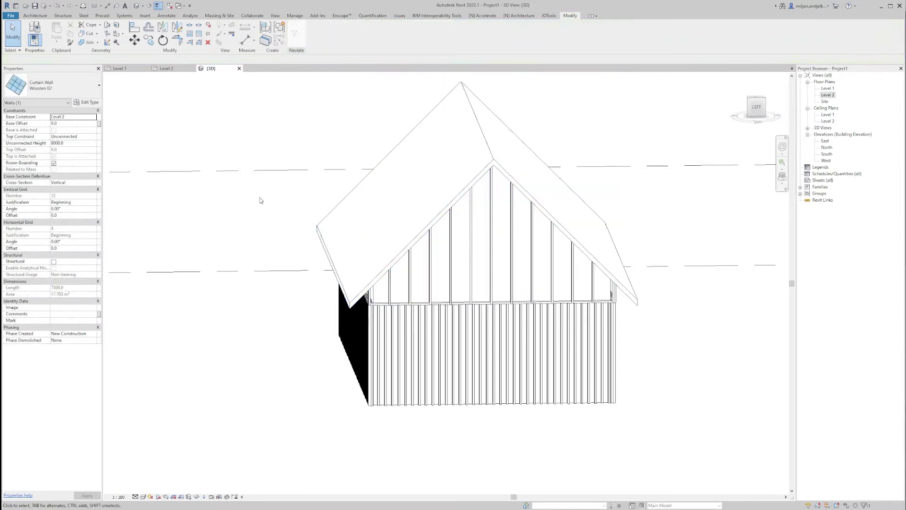
Step: In the Level 2 plan, mirror the upper west curtain wall to the east gable about a vertical axis at the long wall's midpoint
{"action": "left_click", "coordinate": [170, 69]}
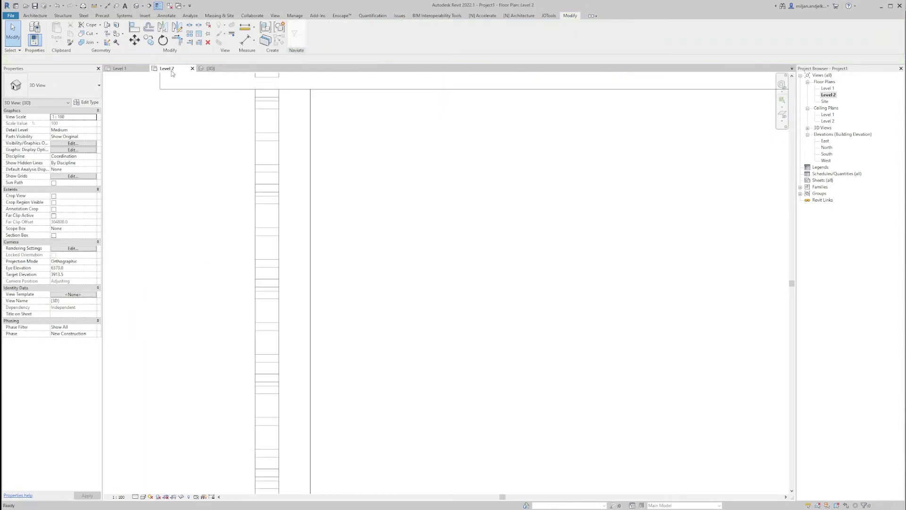
{"action": "scroll", "coordinate": [267, 253], "scroll_direction": "down", "scroll_amount": 1}
{"action": "left_click", "coordinate": [267, 258]}
{"action": "scroll", "coordinate": [267, 259], "scroll_direction": "down", "scroll_amount": 2}
{"action": "middle_click_drag", "start_coordinate": [500, 269], "coordinate": [463, 176]}
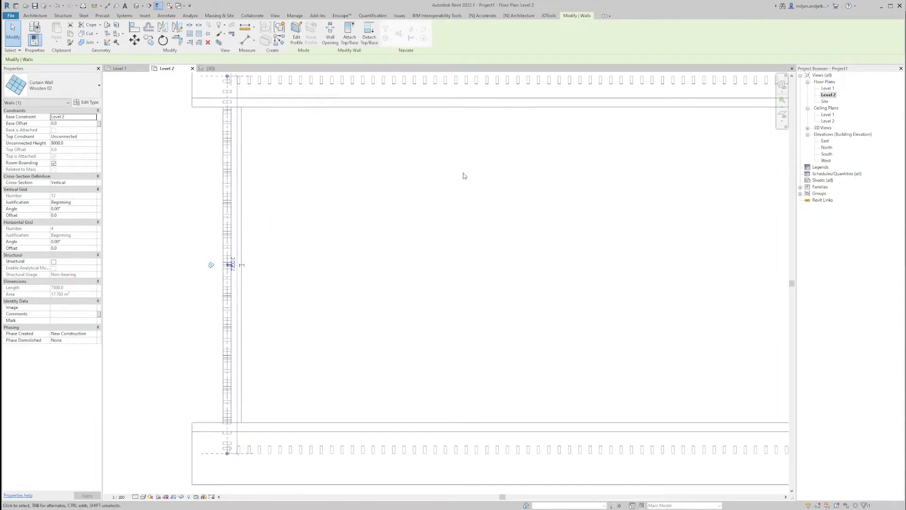
{"action": "scroll", "coordinate": [463, 176], "scroll_direction": "down", "scroll_amount": 1}
{"action": "key", "text": "d"}
{"action": "key", "text": "m"}
{"action": "scroll", "coordinate": [510, 153], "scroll_direction": "down", "scroll_amount": 1}
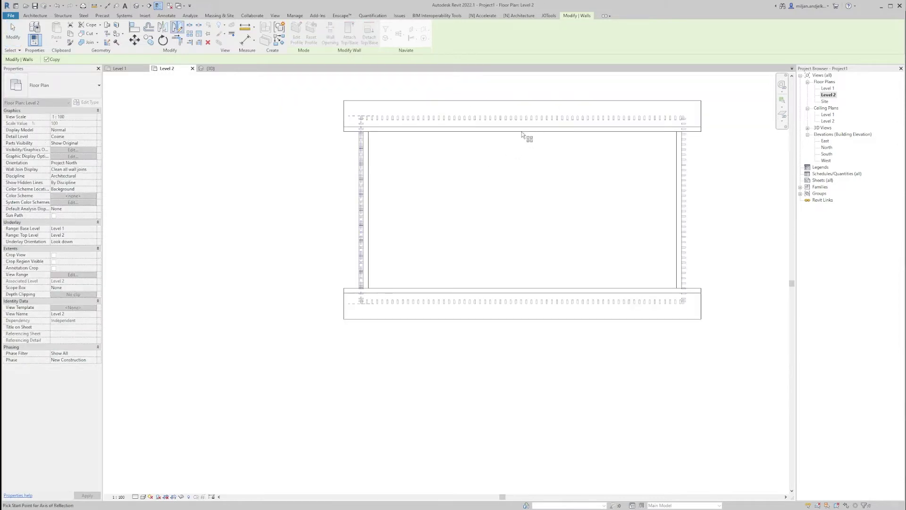
{"action": "middle_click_drag", "start_coordinate": [477, 151], "coordinate": [460, 160]}
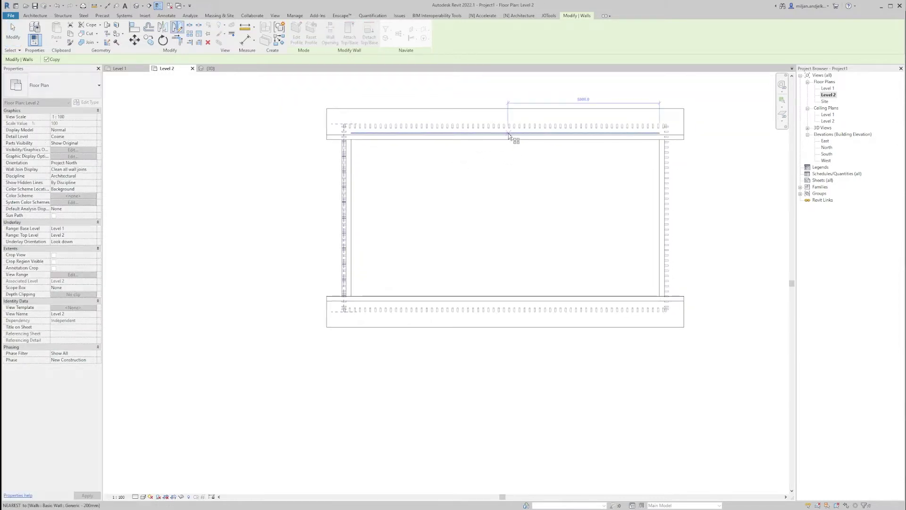
{"action": "left_click", "coordinate": [505, 133]}
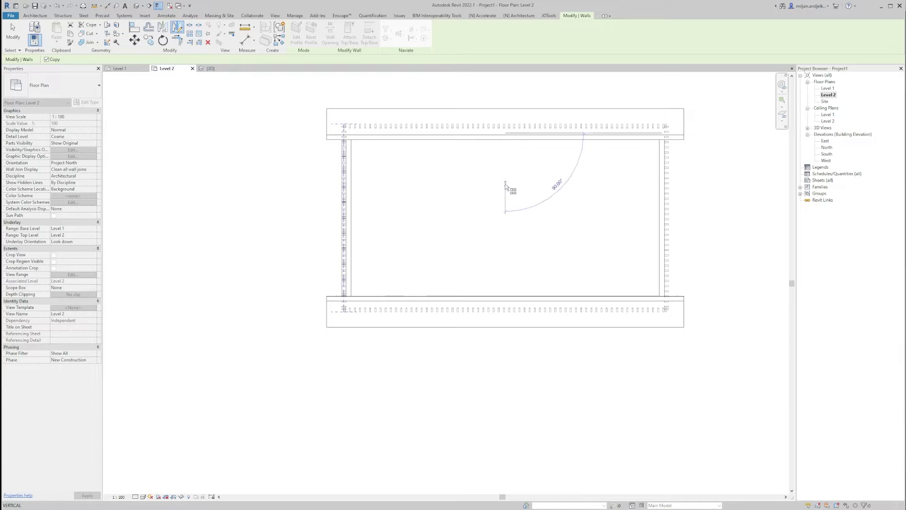
{"action": "left_click", "coordinate": [505, 183]}
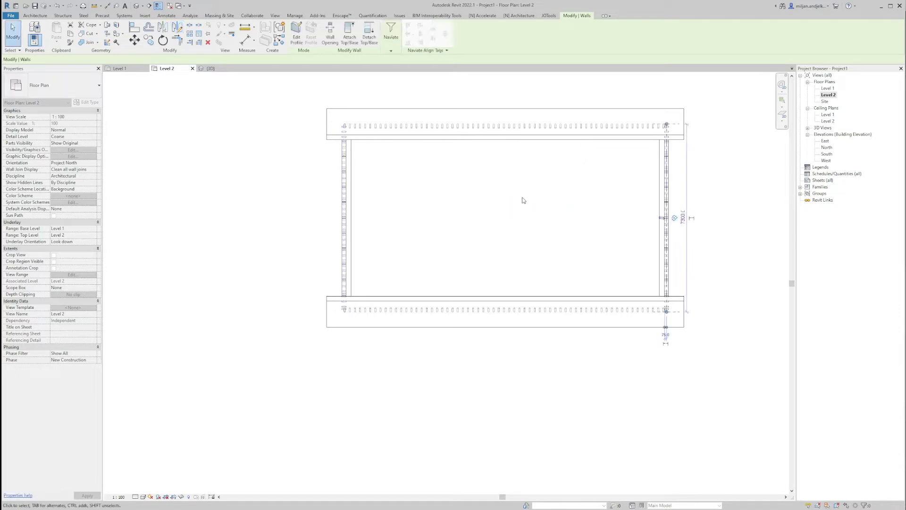
Step: In the 3D Left view, edit the lower west curtain wall's profile and sketch a window opening about 1750 mm wide and 1044 mm high
{"action": "left_click", "coordinate": [208, 68]}
{"action": "left_click", "coordinate": [236, 360]}
{"action": "middle_click_drag", "start_coordinate": [236, 360], "coordinate": [270, 401], "text": "shift"}
{"action": "middle_click_drag", "start_coordinate": [425, 377], "coordinate": [522, 399], "text": "shift"}
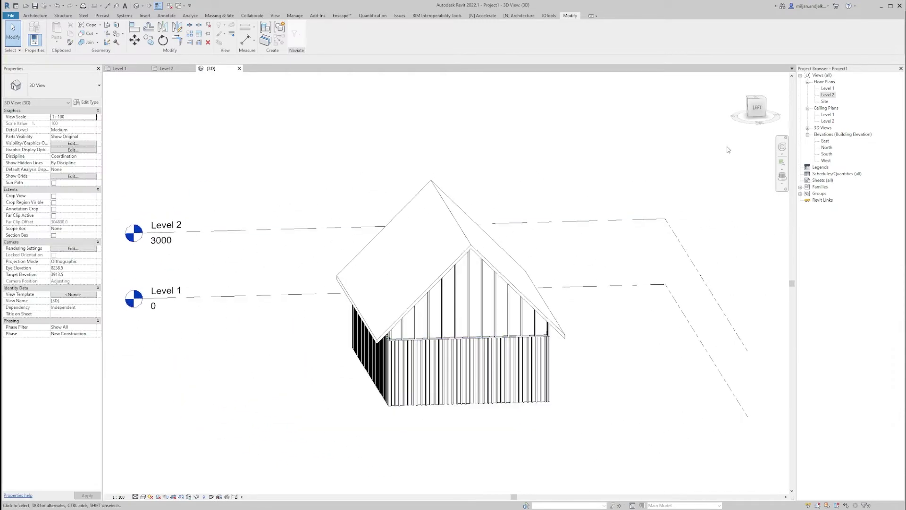
{"action": "left_click", "coordinate": [753, 112]}
{"action": "scroll", "coordinate": [487, 277], "scroll_direction": "up", "scroll_amount": 6}
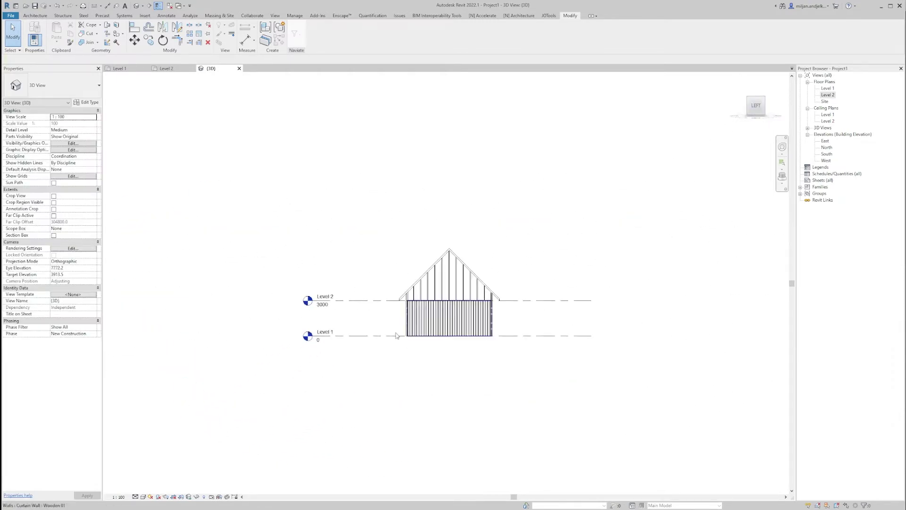
{"action": "left_click", "coordinate": [465, 409]}
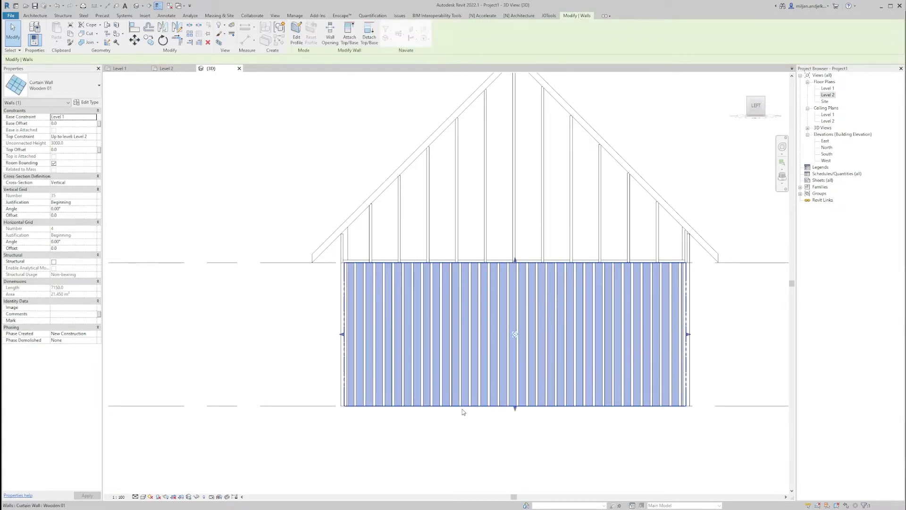
{"action": "left_click", "coordinate": [297, 38]}
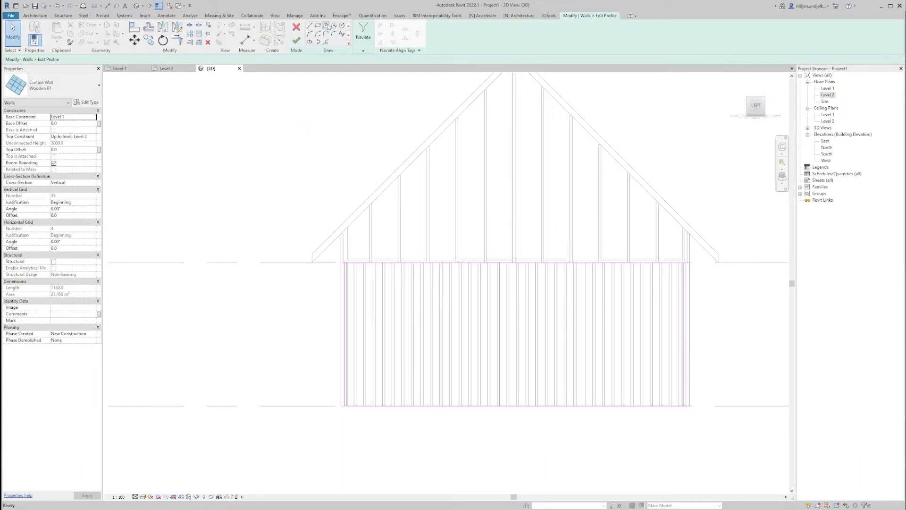
{"action": "scroll", "coordinate": [395, 308], "scroll_direction": "up", "scroll_amount": 2}
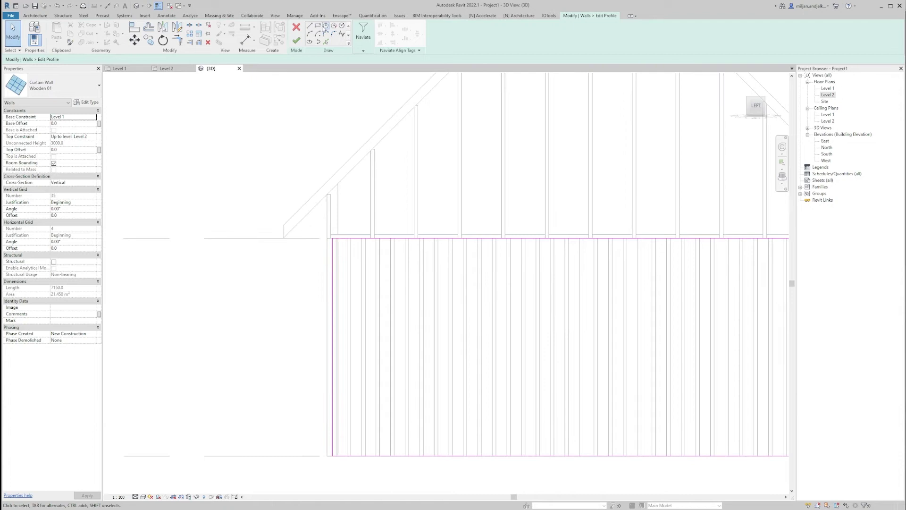
{"action": "left_click", "coordinate": [317, 26]}
{"action": "left_click", "coordinate": [409, 305]}
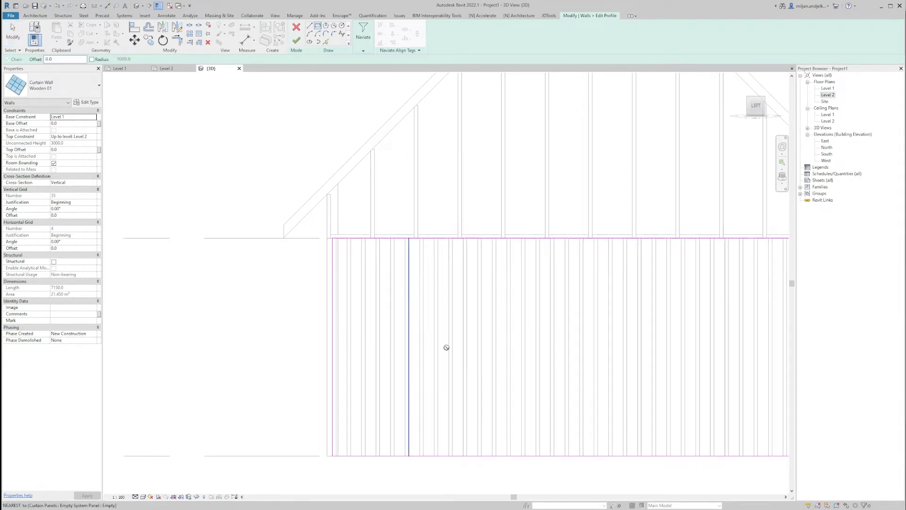
{"action": "left_click", "coordinate": [535, 380]}
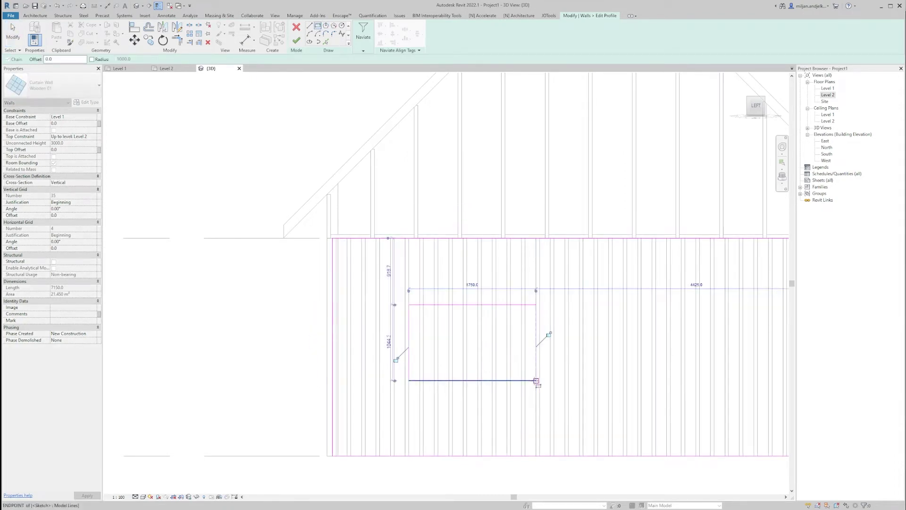
{"action": "left_click", "coordinate": [8, 44]}
Step: Set the window opening's sill 900 mm above the wall base and its height to 1200 mm, finishing the profile edit
{"action": "left_click", "coordinate": [430, 380]}
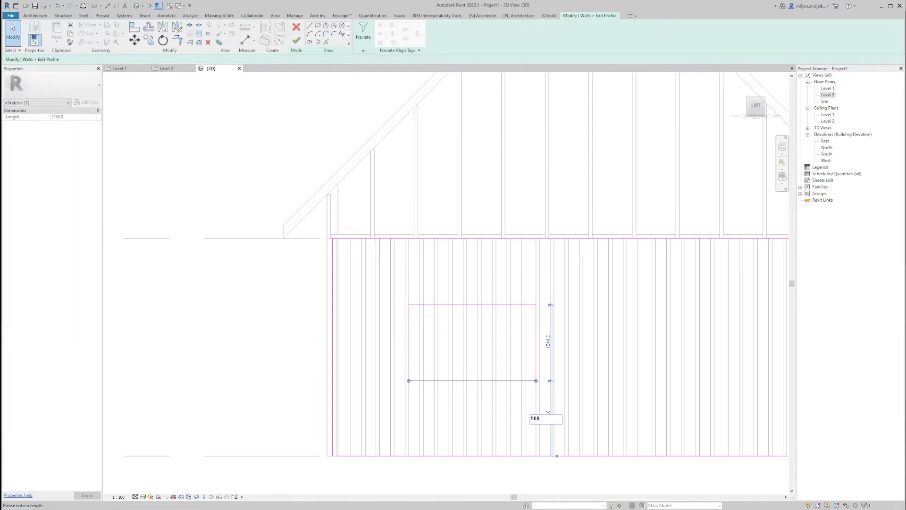
{"action": "key", "text": "Return"}
{"action": "left_click", "coordinate": [488, 305]}
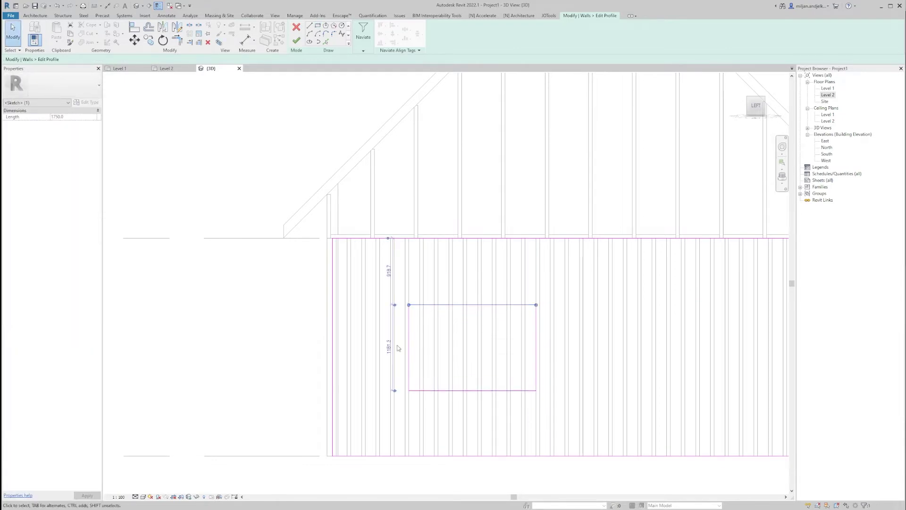
{"action": "left_click", "coordinate": [388, 347]}
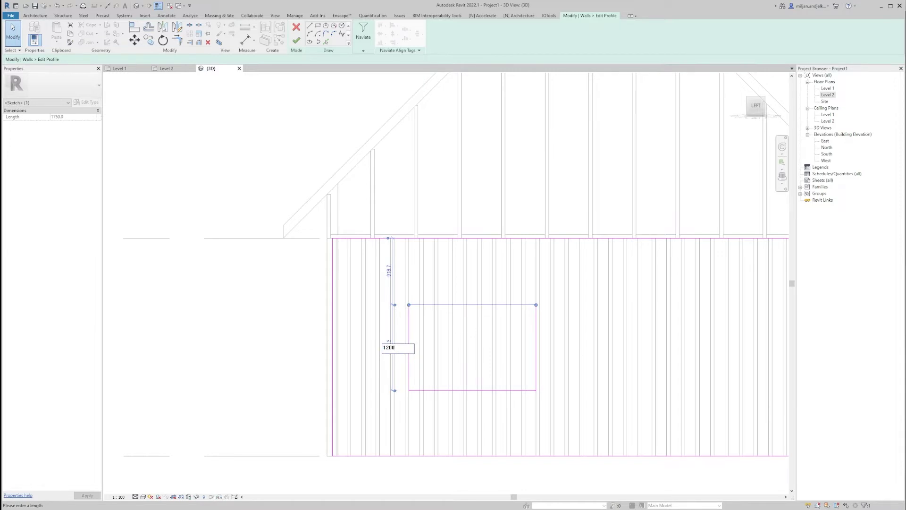
{"action": "type", "text": "1200"}
{"action": "key", "text": "Return"}
{"action": "left_click", "coordinate": [247, 336]}
{"action": "scroll", "coordinate": [248, 336], "scroll_direction": "down", "scroll_amount": 3}
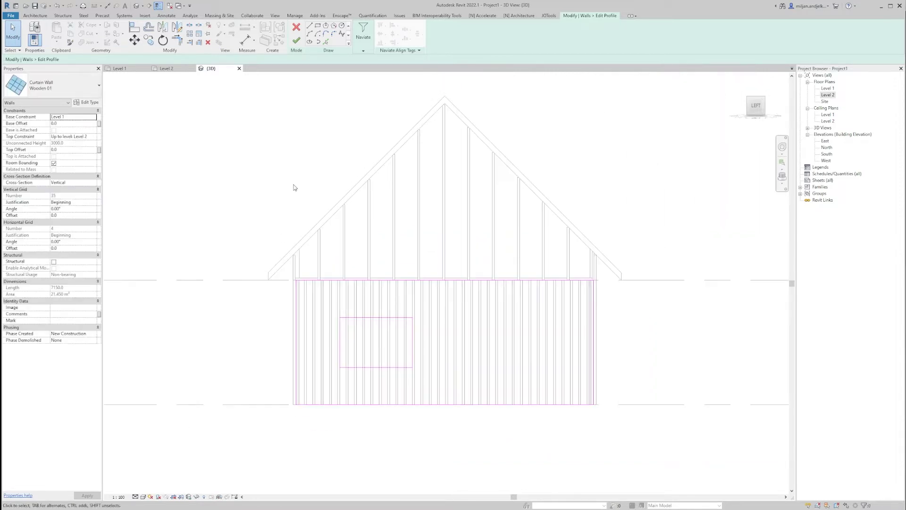
{"action": "left_click", "coordinate": [297, 41]}
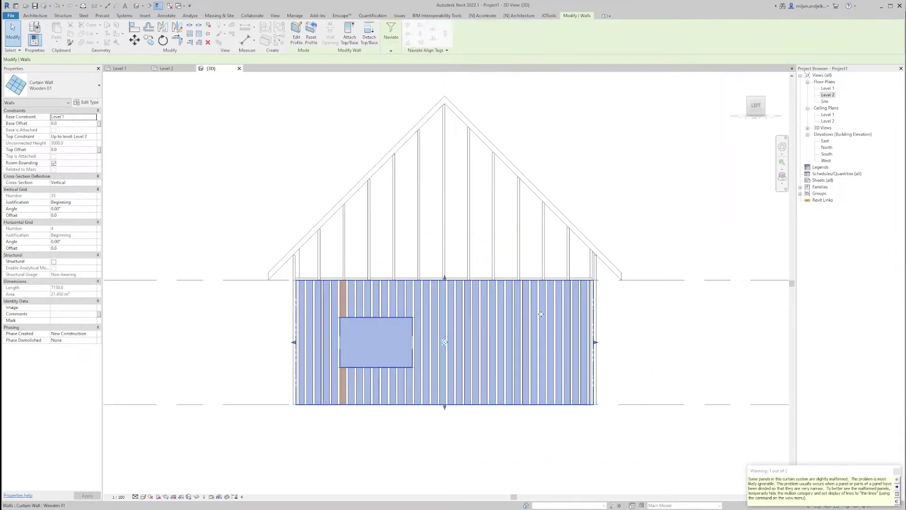
{"action": "left_click", "coordinate": [664, 349]}
Step: In the 3D Front view, edit the south curtain wall's profile and sketch a door rectangle from the base, about 1150 mm wide and 2380 mm high
{"action": "middle_click_drag", "start_coordinate": [670, 355], "coordinate": [491, 351], "text": "shift"}
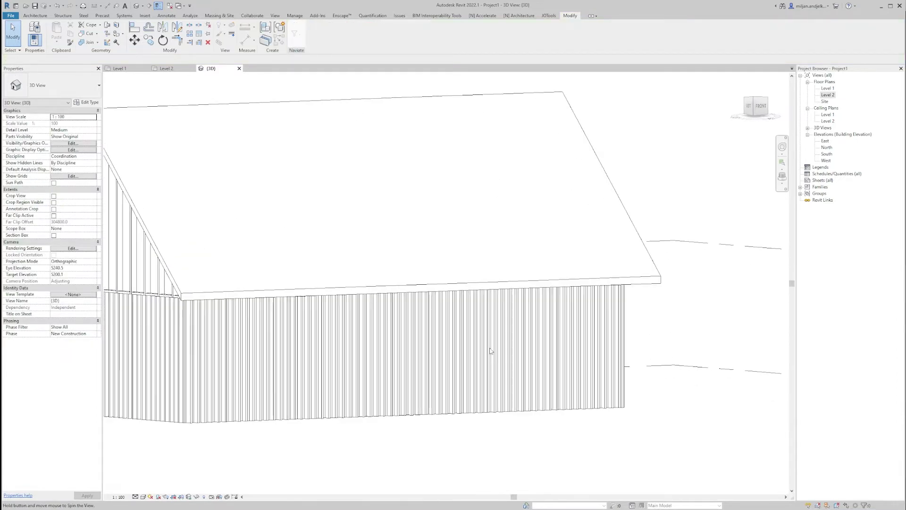
{"action": "left_click", "coordinate": [759, 104]}
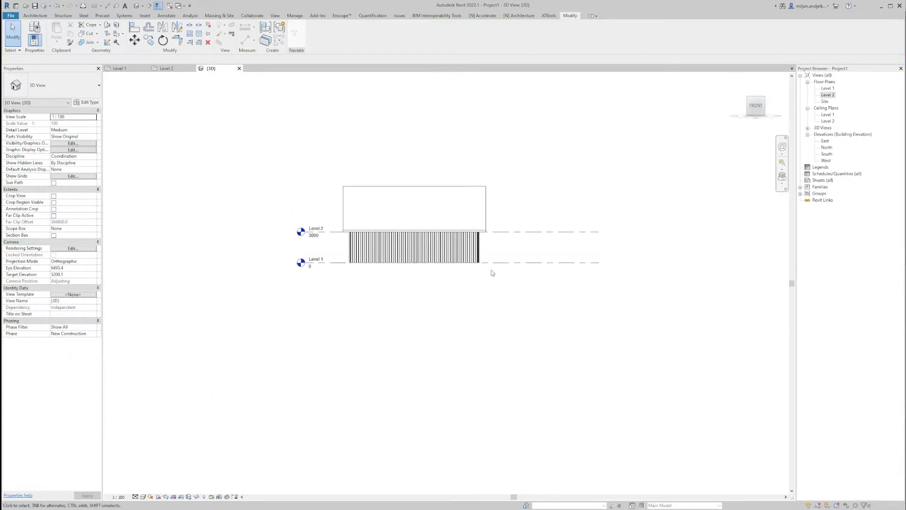
{"action": "scroll", "coordinate": [379, 326], "scroll_direction": "up", "scroll_amount": 5}
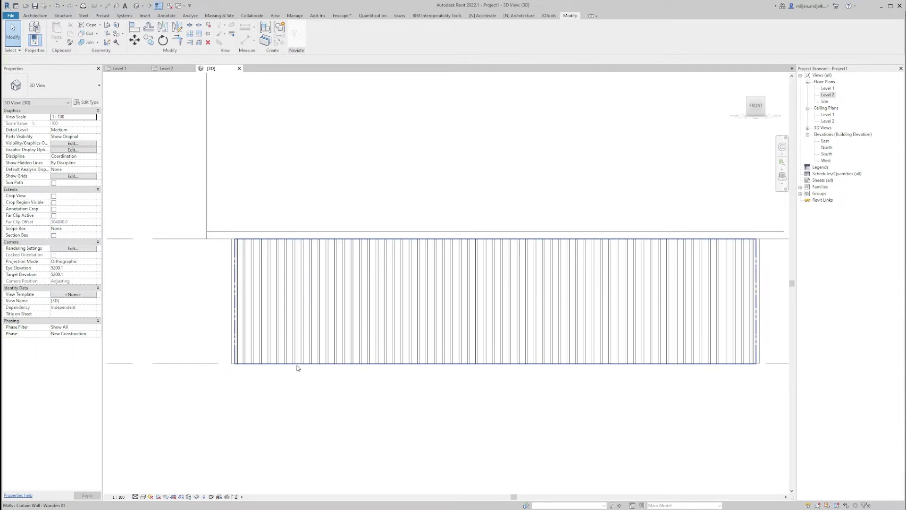
{"action": "left_click", "coordinate": [297, 367]}
{"action": "left_click", "coordinate": [296, 38]}
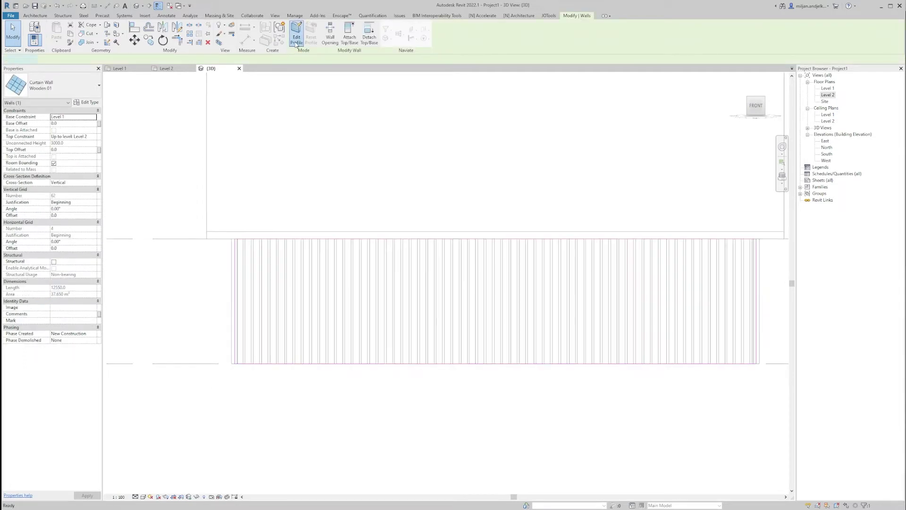
{"action": "left_click", "coordinate": [317, 26]}
{"action": "scroll", "coordinate": [303, 354], "scroll_direction": "up", "scroll_amount": 3}
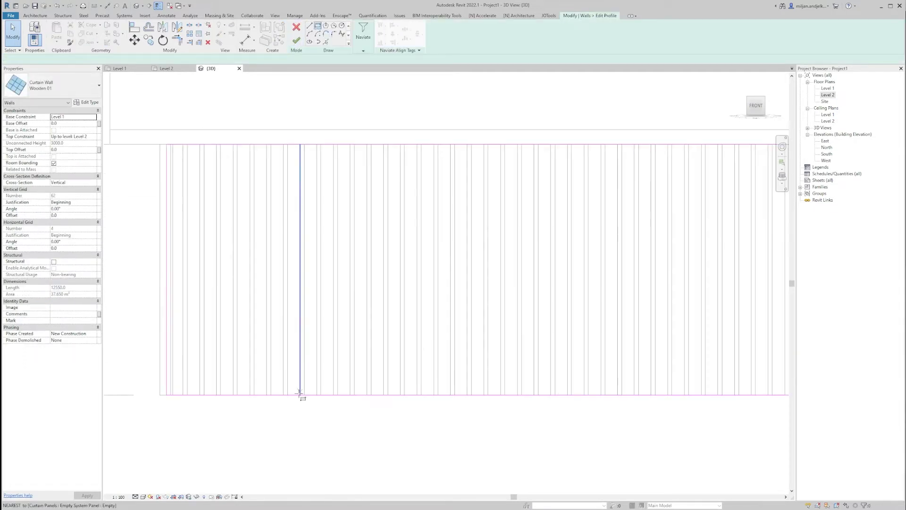
{"action": "left_click", "coordinate": [288, 394]}
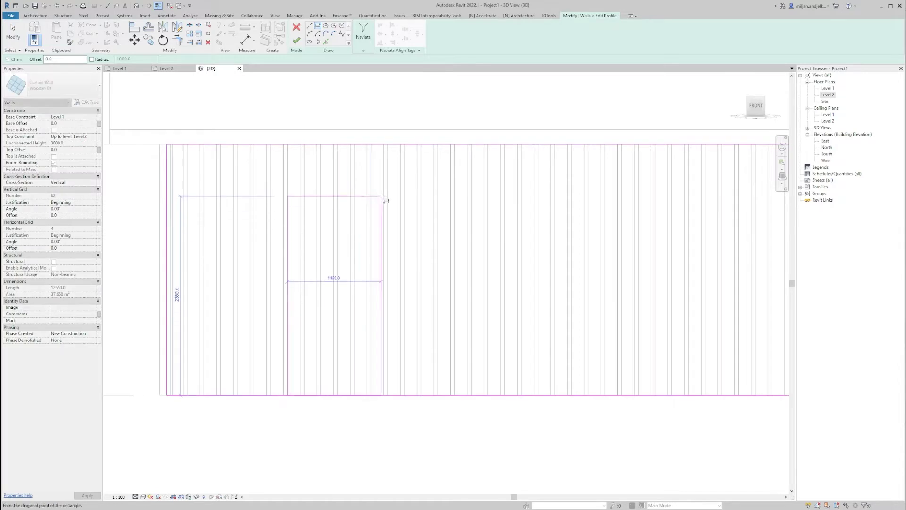
{"action": "left_click", "coordinate": [383, 195]}
{"action": "key", "text": "Escape"}
{"action": "key", "text": "Escape"}
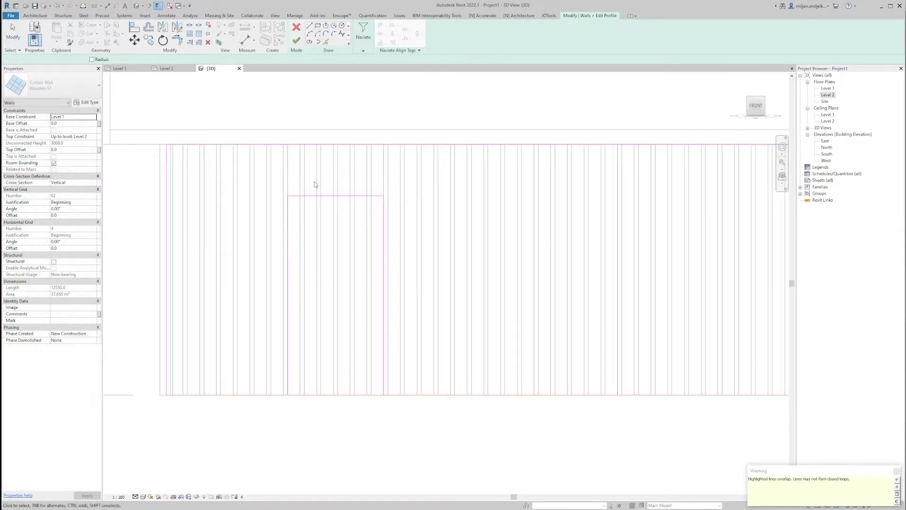
Step: Set the height of the door opening rectangle to 2100 mm
{"action": "left_click", "coordinate": [344, 196]}
{"action": "left_click", "coordinate": [395, 296]}
{"action": "type", "text": "2"}
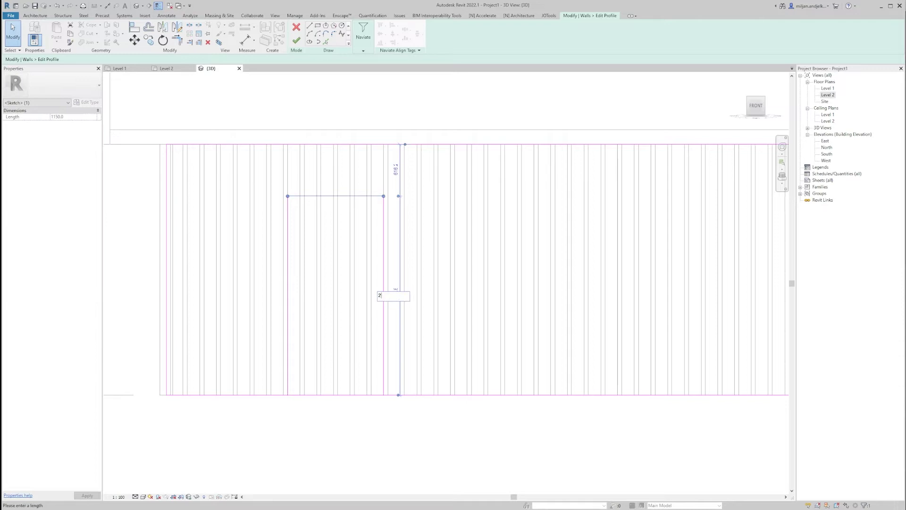
{"action": "type", "text": "100"}
{"action": "left_click", "coordinate": [360, 427]}
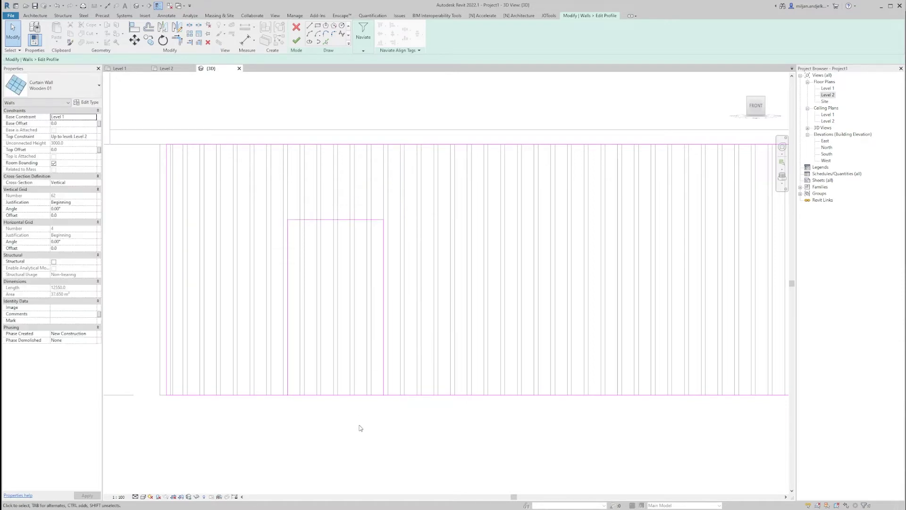
Step: Delete the door rectangle's bottom line that overlaps the wall's base line
{"action": "key", "text": "l"}
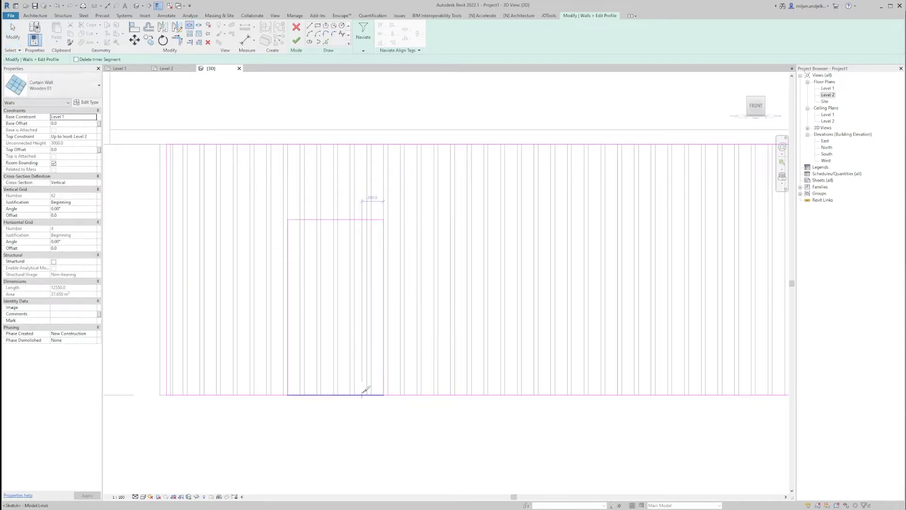
{"action": "key", "text": "Escape"}
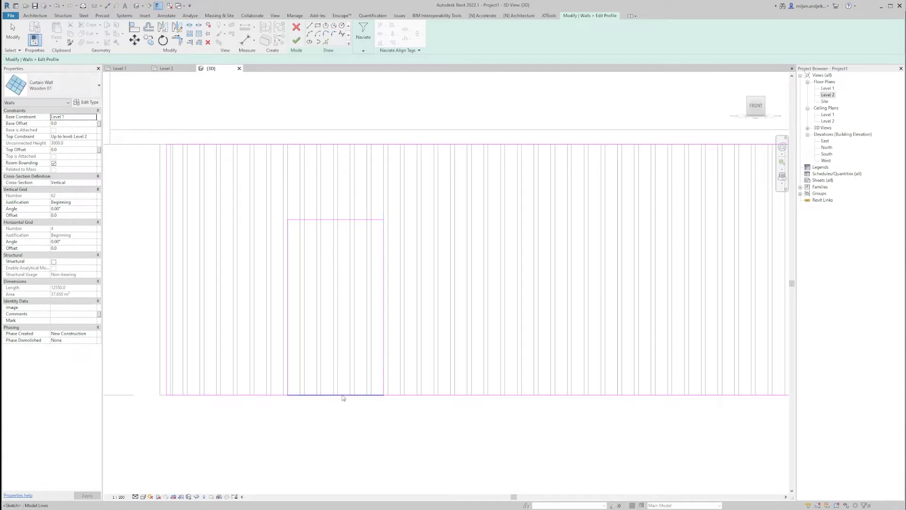
{"action": "left_click", "coordinate": [344, 394]}
{"action": "key", "text": "Delete"}
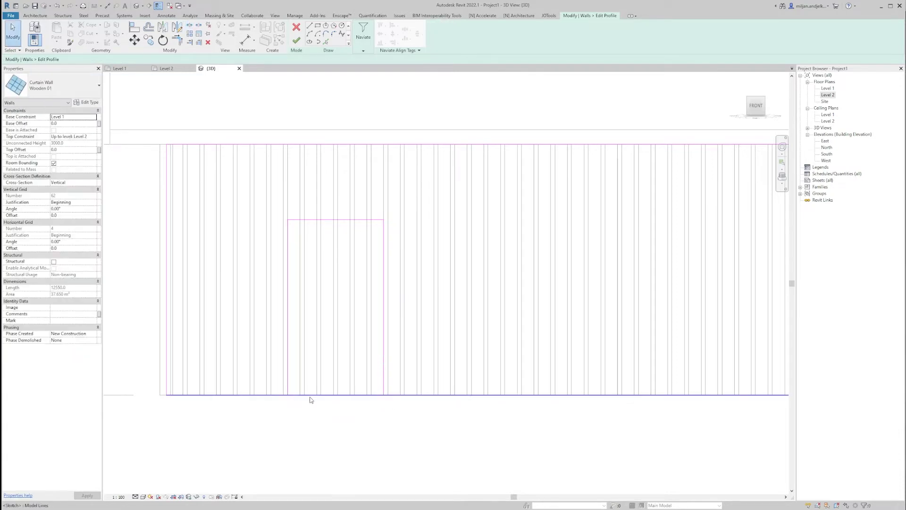
Step: Split the wall's base line inside the door opening and trim both parts to the door's sides, finishing the profile edit
{"action": "key", "text": "s"}
{"action": "key", "text": "l"}
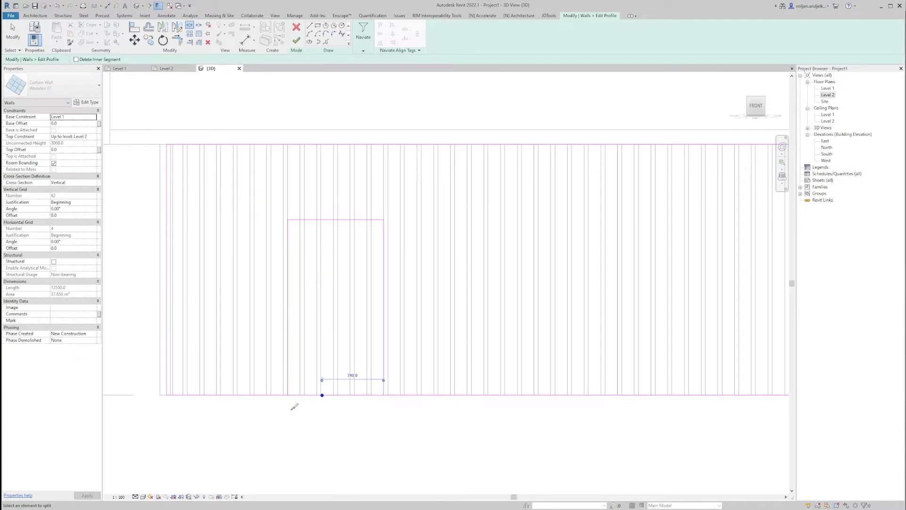
{"action": "key", "text": "t"}
{"action": "key", "text": "r"}
{"action": "left_click", "coordinate": [275, 396]}
{"action": "left_click", "coordinate": [287, 384]}
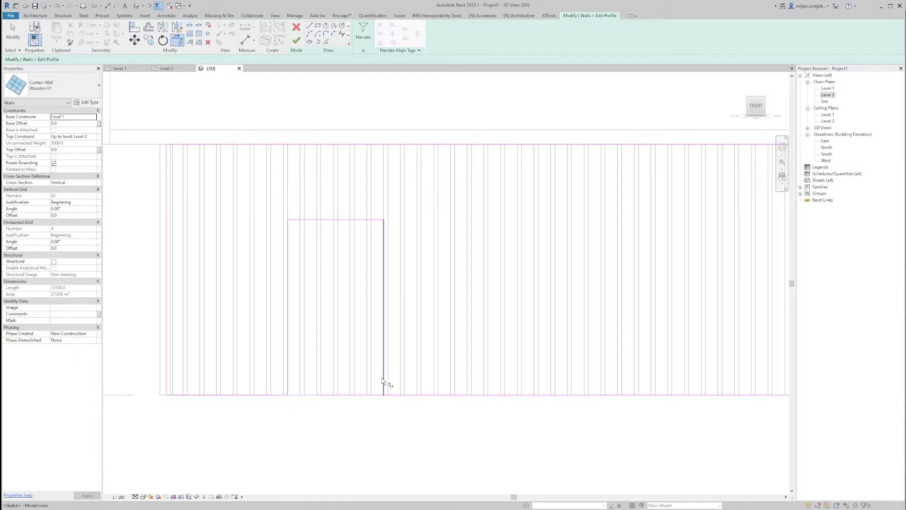
{"action": "scroll", "coordinate": [389, 395], "scroll_direction": "down", "scroll_amount": 2}
{"action": "key", "text": "t"}
{"action": "key", "text": "r"}
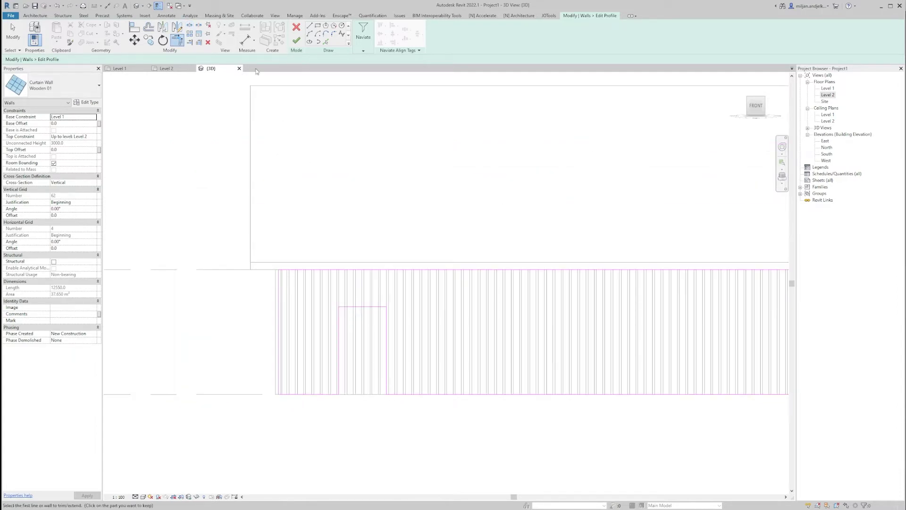
{"action": "left_click", "coordinate": [299, 42]}
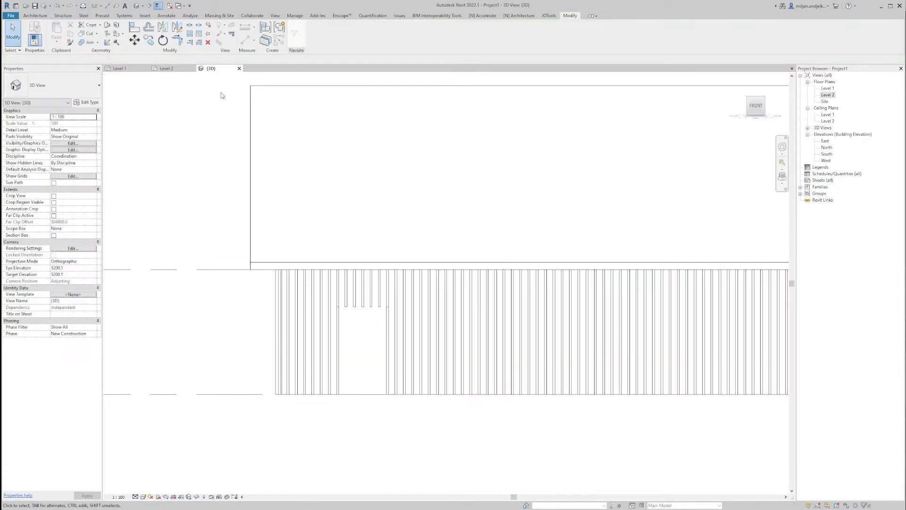
{"action": "scroll", "coordinate": [362, 349], "scroll_direction": "down", "scroll_amount": 3}
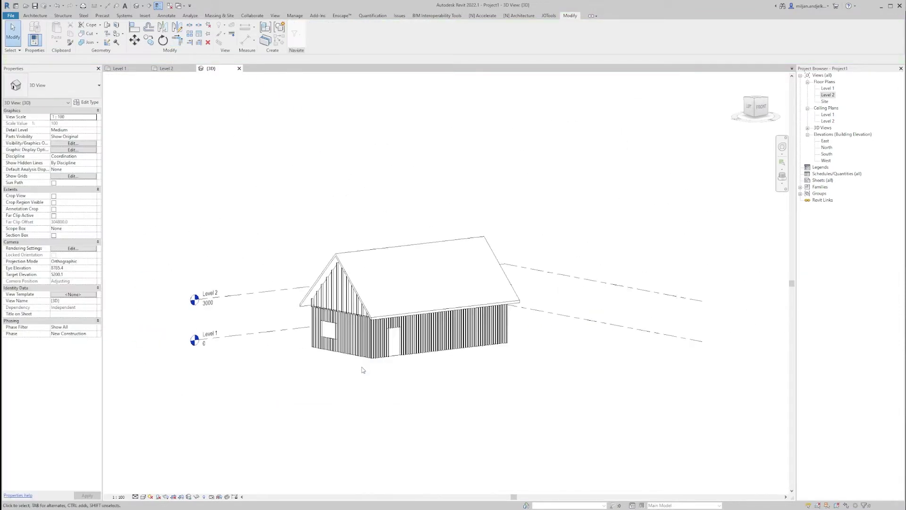
Step: Hide the level annotations in the 3D view through its Visibility/Graphic overrides
{"action": "key", "text": "v"}
{"action": "key", "text": "v"}
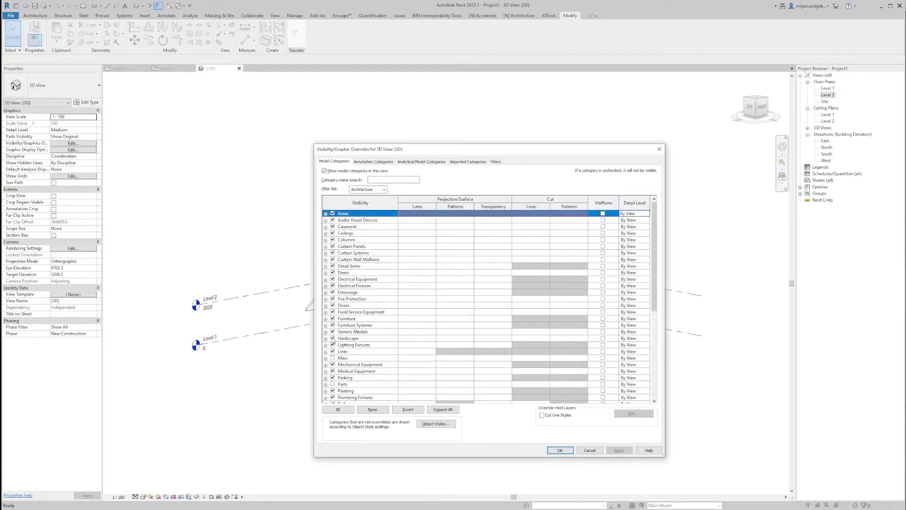
{"action": "left_click", "coordinate": [373, 162]}
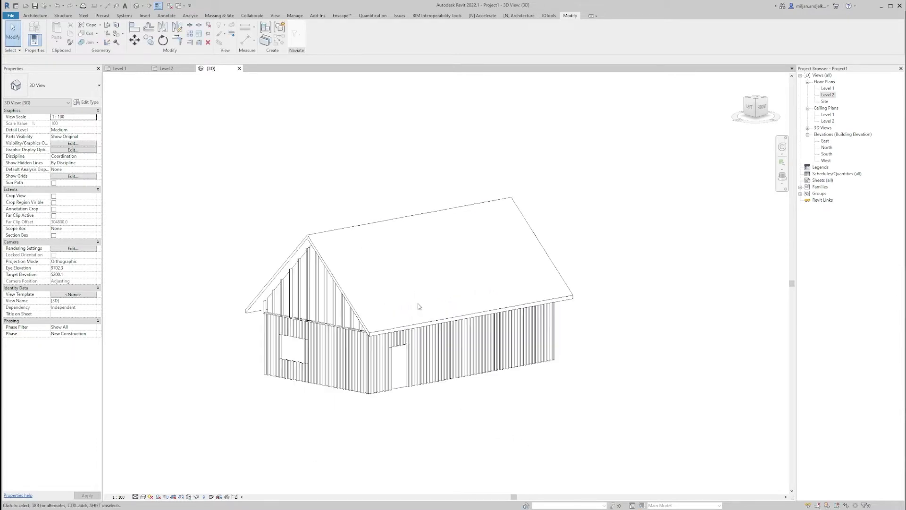
{"action": "middle_click_drag", "start_coordinate": [410, 435], "coordinate": [416, 448]}
{"action": "scroll", "coordinate": [392, 443], "scroll_direction": "up", "scroll_amount": 1}
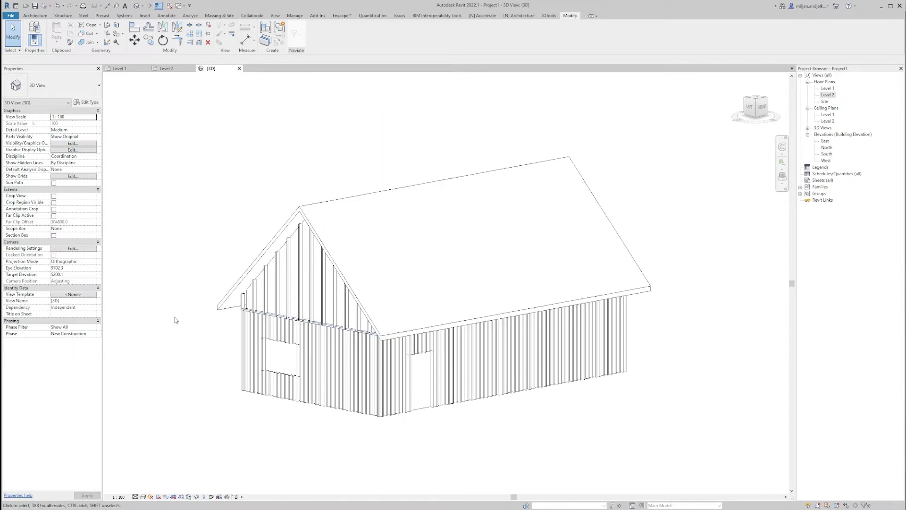
{"action": "left_click", "coordinate": [11, 16]}
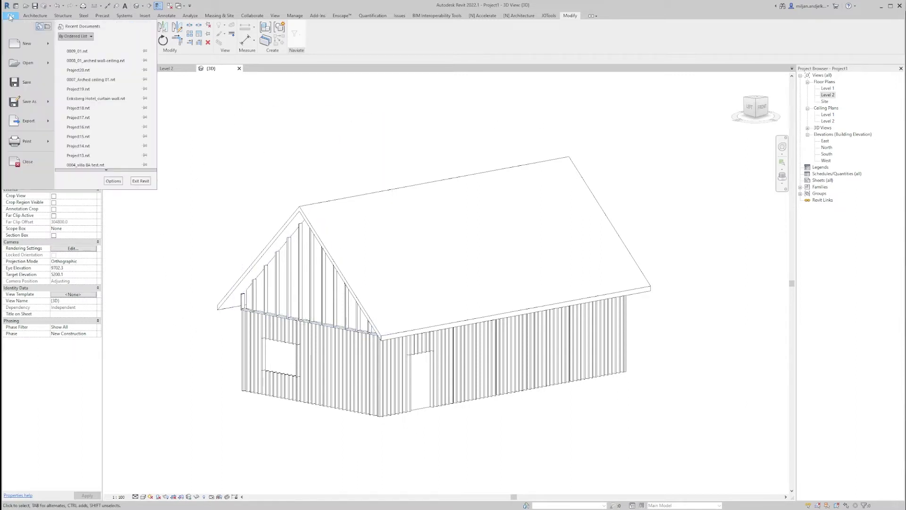
{"action": "mouse_move", "coordinate": [49, 124]}
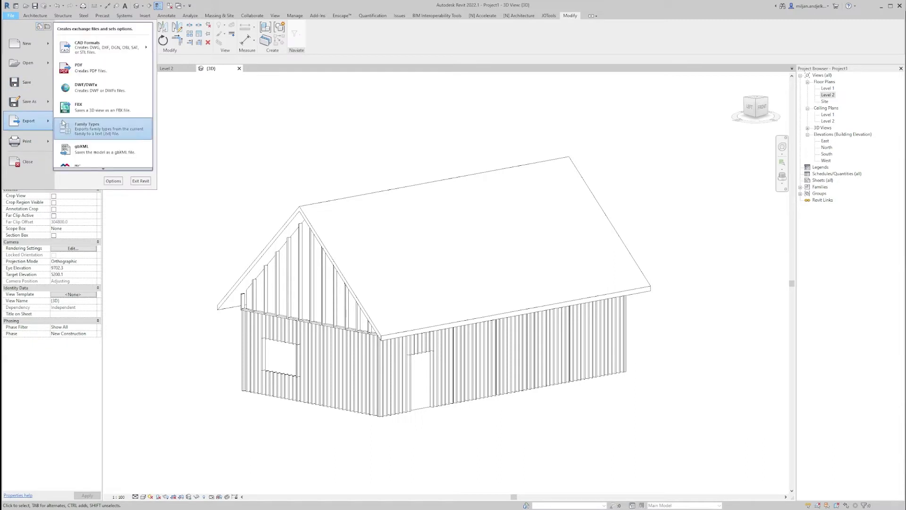
{"action": "left_click", "coordinate": [76, 110]}
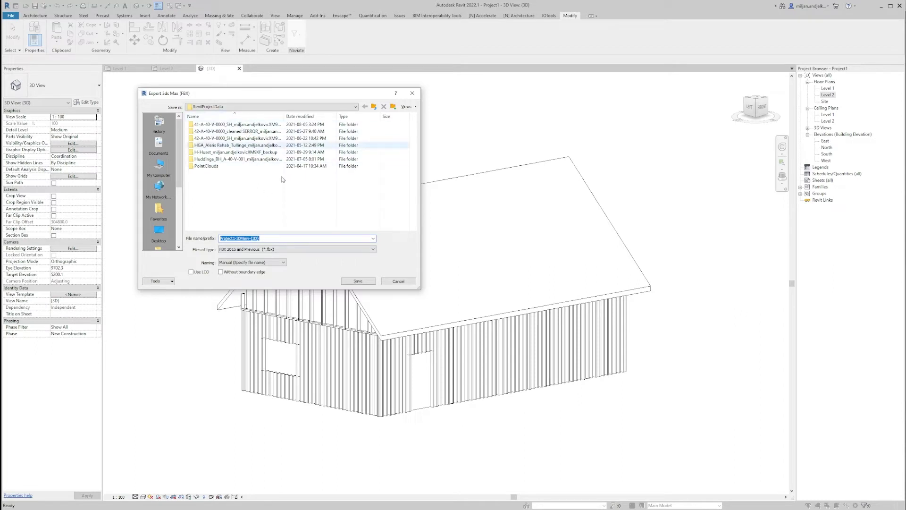
{"action": "left_click", "coordinate": [398, 282]}
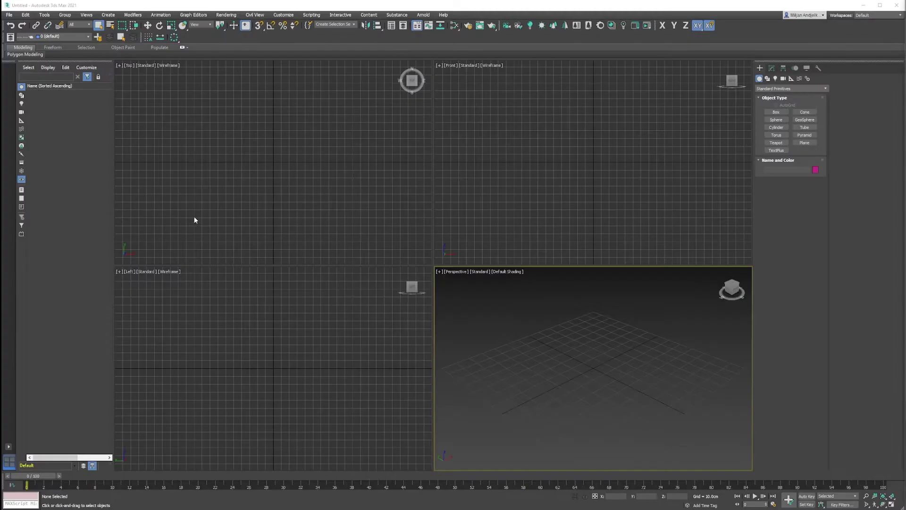
Step: Switch to 3ds Max and import the Wooden house FBX file from the 01_Revit folder with the User defined preset
{"action": "left_click", "coordinate": [8, 15]}
{"action": "mouse_move", "coordinate": [25, 115]}
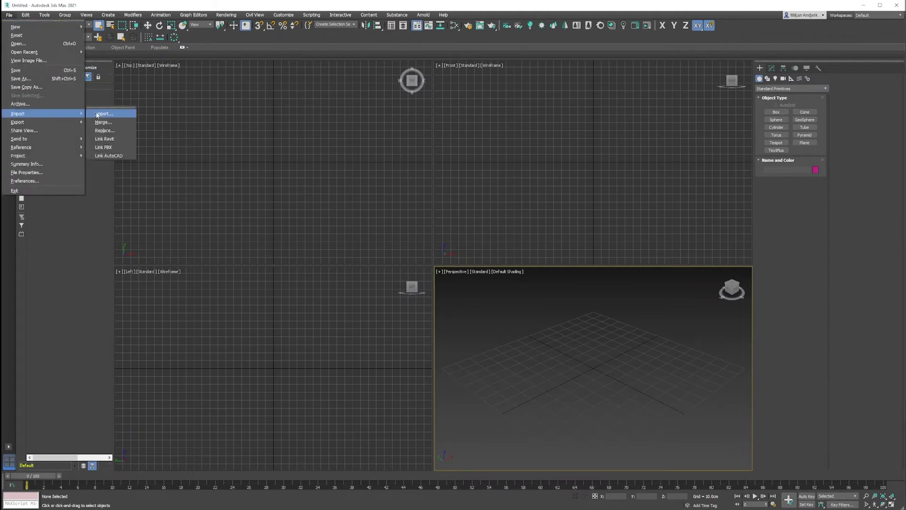
{"action": "left_click", "coordinate": [102, 113]}
{"action": "left_click", "coordinate": [96, 91]}
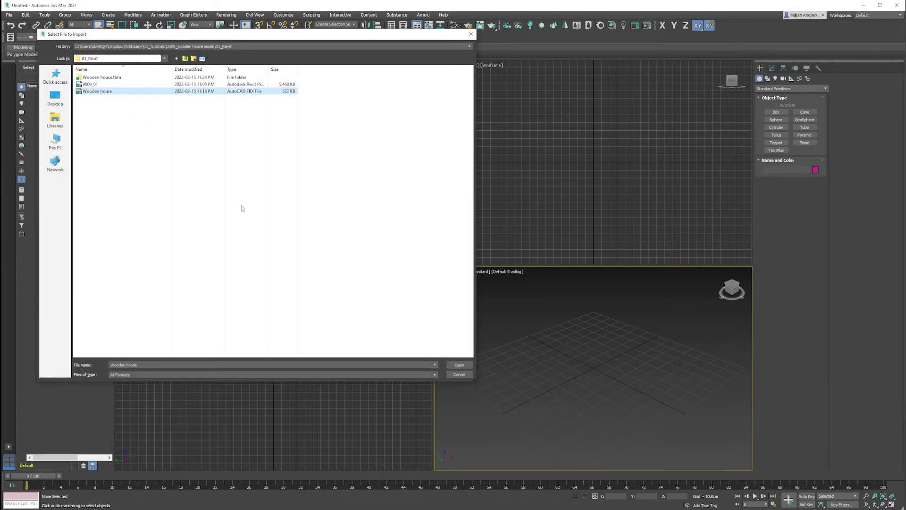
{"action": "left_click", "coordinate": [460, 366]}
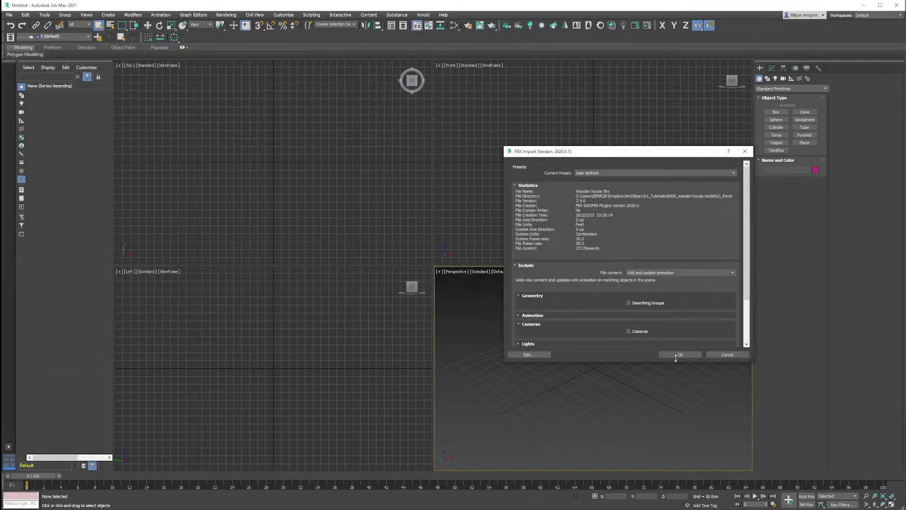
{"action": "left_click", "coordinate": [678, 354]}
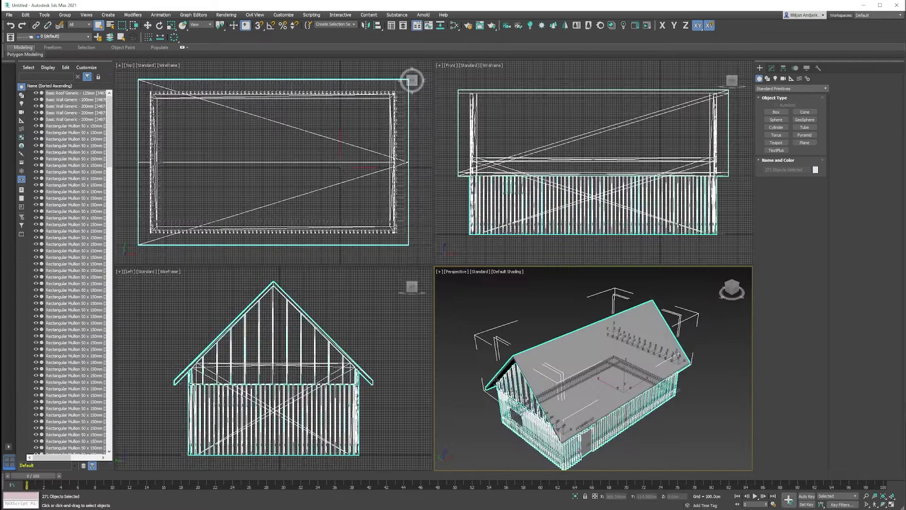
{"action": "left_click", "coordinate": [471, 308]}
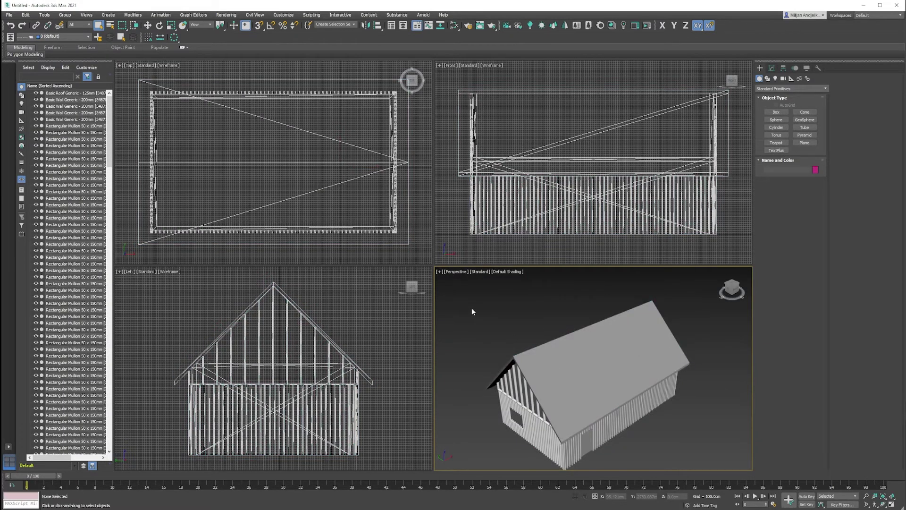
{"action": "middle_click_drag", "start_coordinate": [471, 308], "coordinate": [485, 311]}
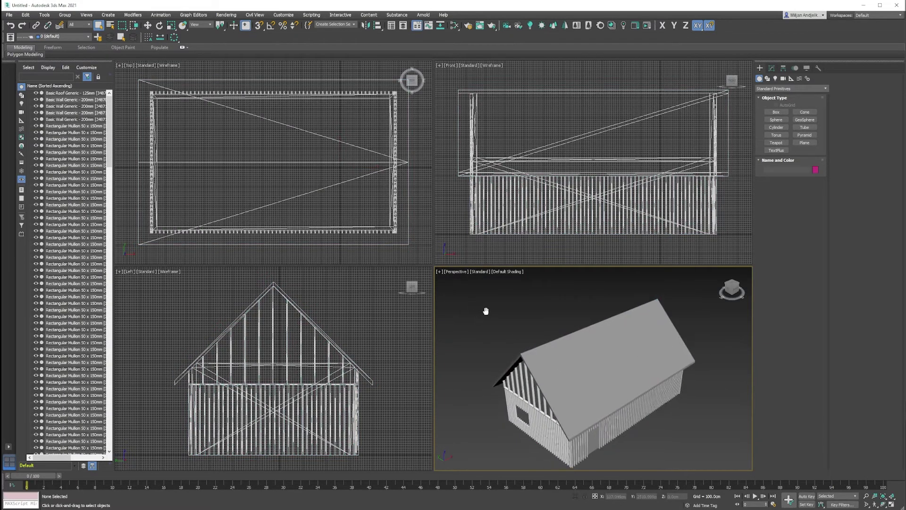
Step: Set the scene's production renderer to CoronaRenderer in the render setup
{"action": "left_click", "coordinate": [468, 29]}
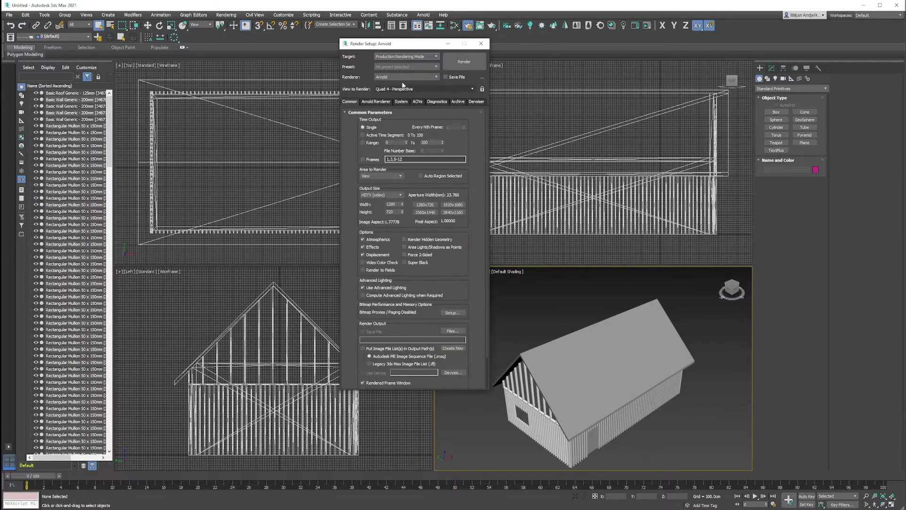
{"action": "left_click", "coordinate": [401, 75]}
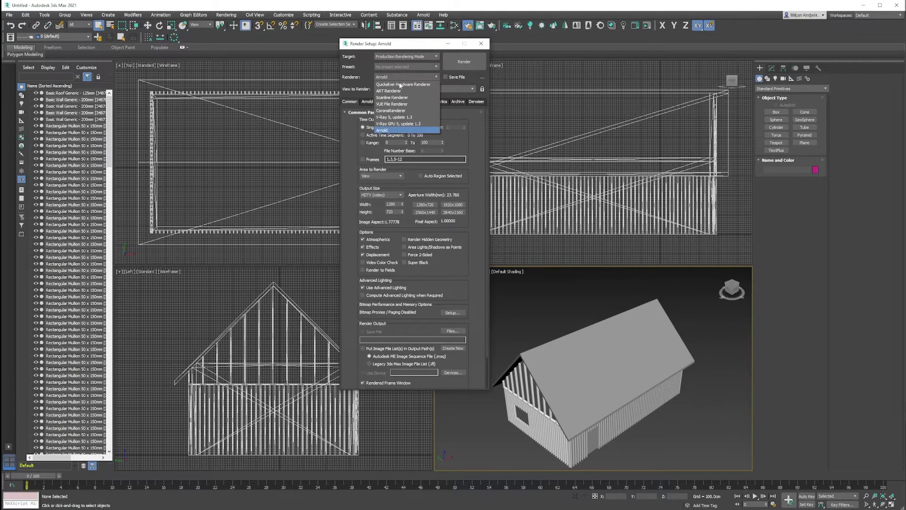
{"action": "left_click", "coordinate": [396, 111]}
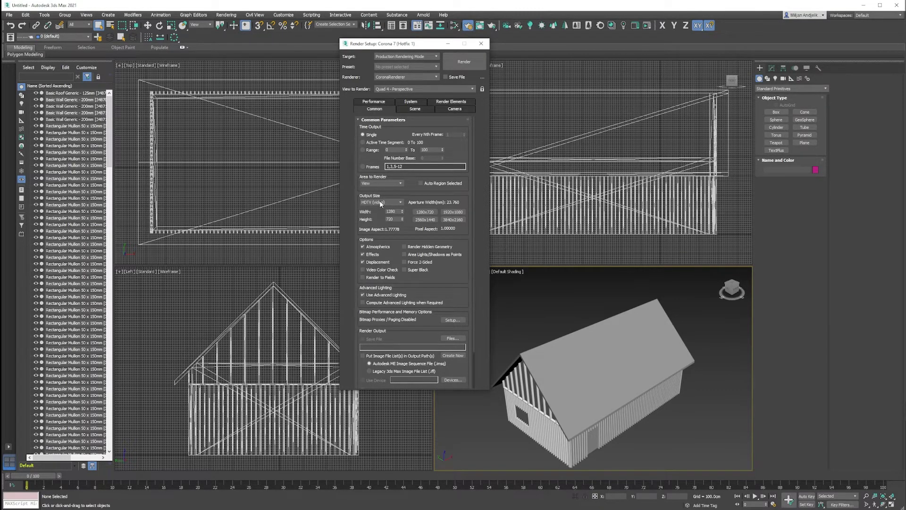
{"action": "left_click", "coordinate": [481, 44]}
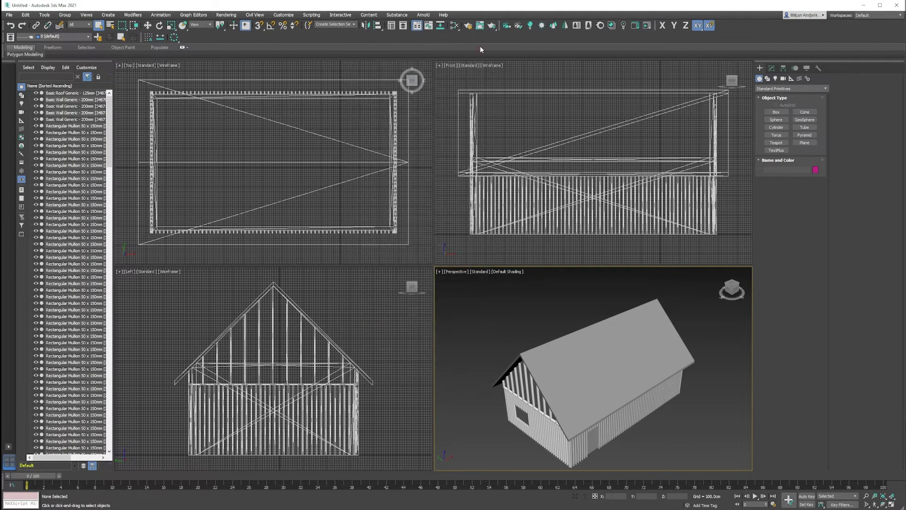
Step: Group the four Basic Wall Generic - 200mm objects under the name Generic walls
{"action": "left_click", "coordinate": [68, 100]}
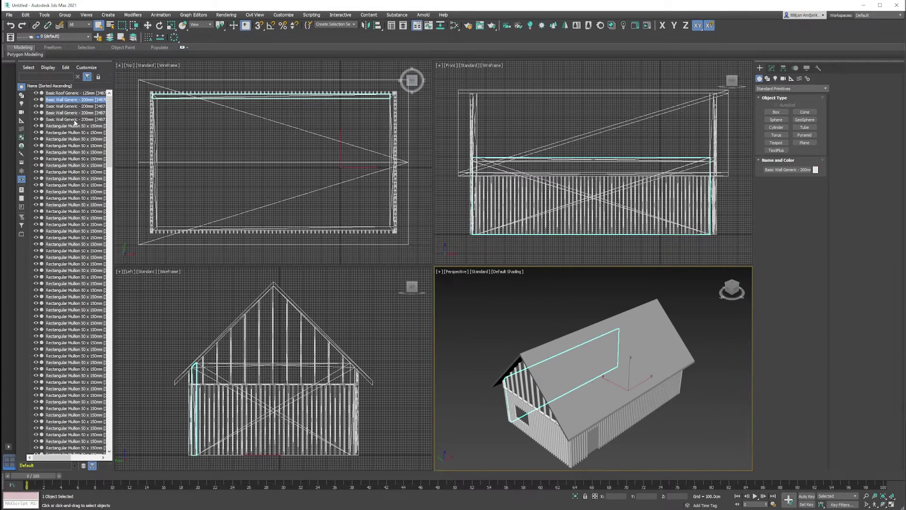
{"action": "left_click", "coordinate": [71, 120], "text": "shift"}
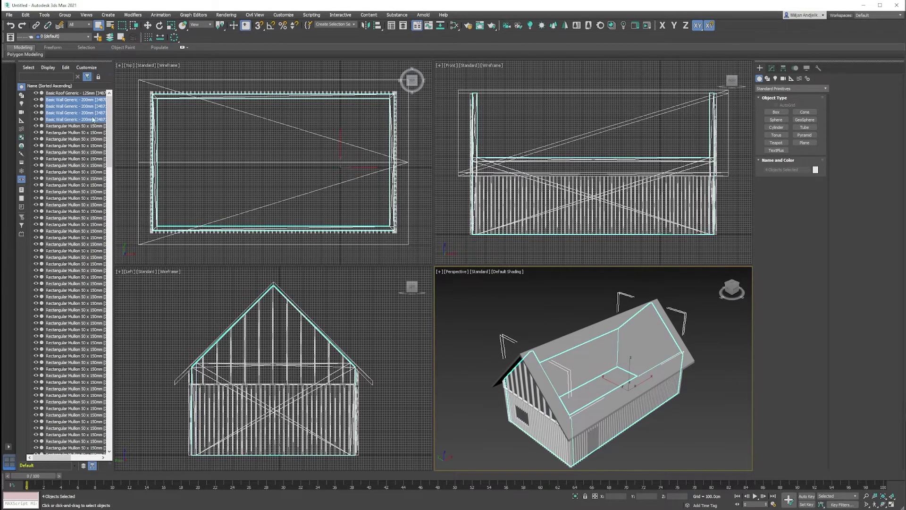
{"action": "left_click", "coordinate": [64, 15]}
{"action": "left_click", "coordinate": [70, 26]}
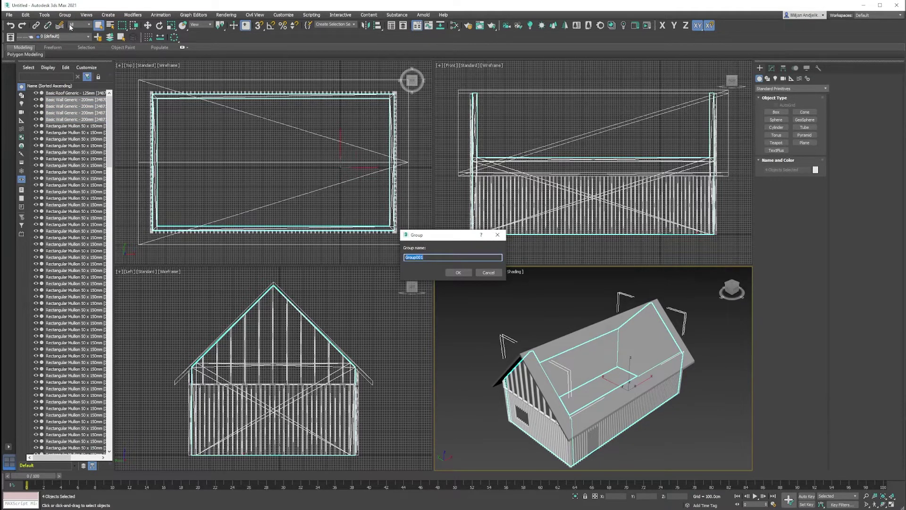
{"action": "type", "text": "Generic walls"}
{"action": "key", "text": "Return"}
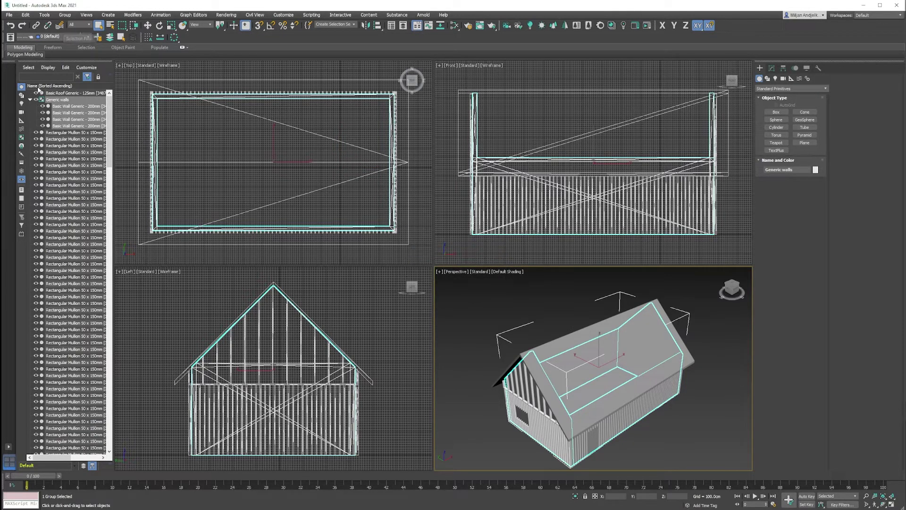
Step: Group all the Rectangular Mullion 50 x 150mm objects under the name Mullions
{"action": "left_click", "coordinate": [52, 106]}
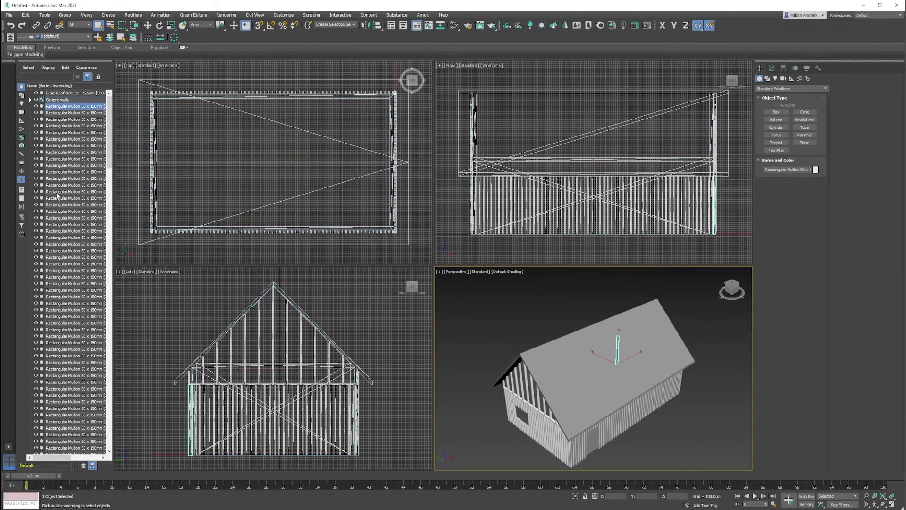
{"action": "scroll", "coordinate": [65, 222], "scroll_direction": "down", "scroll_amount": 20}
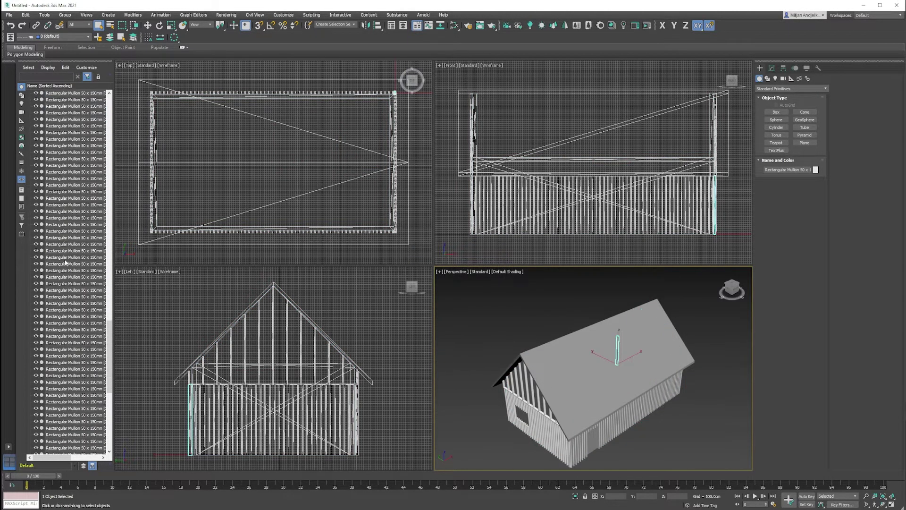
{"action": "left_click", "coordinate": [65, 447], "text": "shift"}
{"action": "left_click", "coordinate": [64, 14]}
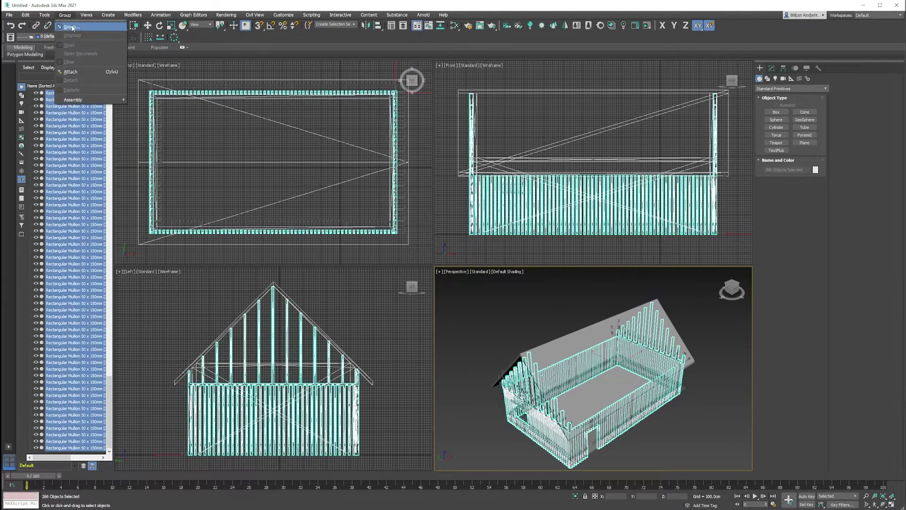
{"action": "left_click", "coordinate": [72, 24]}
{"action": "type", "text": "Mullions"}
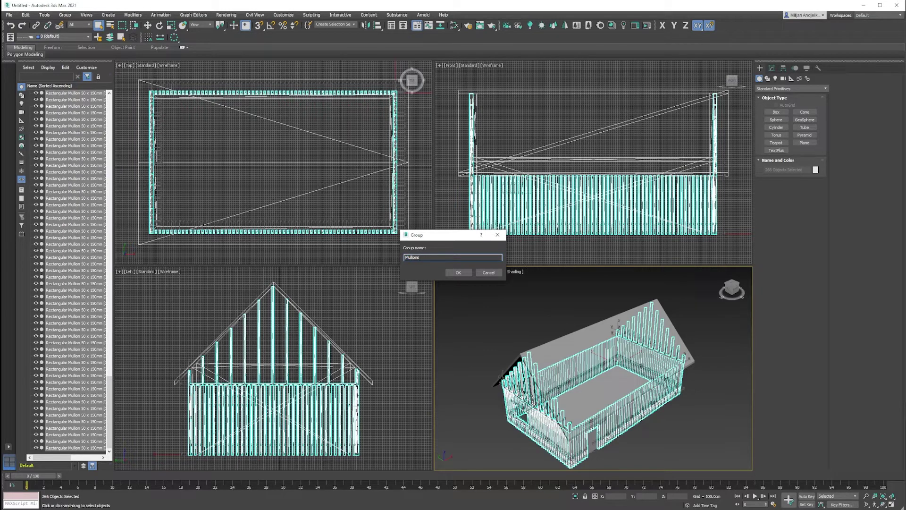
{"action": "key", "text": "Return"}
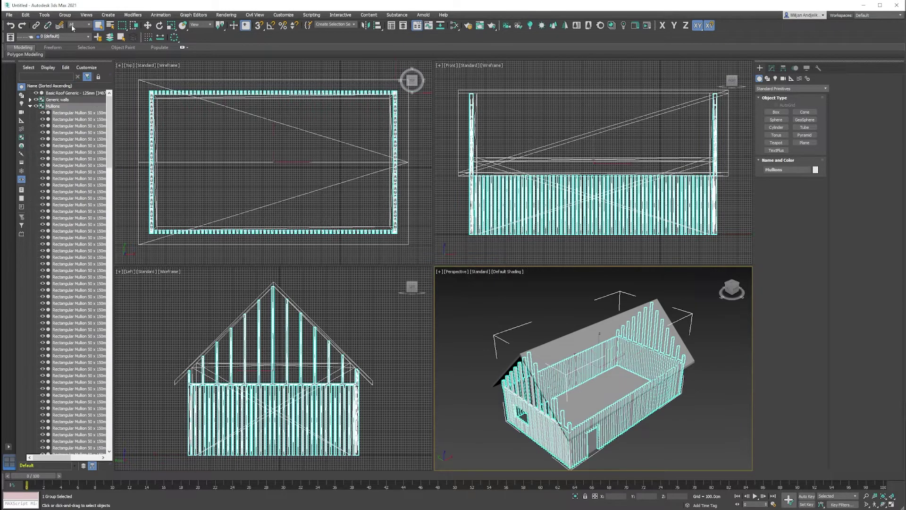
{"action": "left_click", "coordinate": [220, 128]}
Step: Create a ground plane around the house in the Top view, about 47100 cm long and 41100 cm wide
{"action": "scroll", "coordinate": [220, 129], "scroll_direction": "down", "scroll_amount": 5}
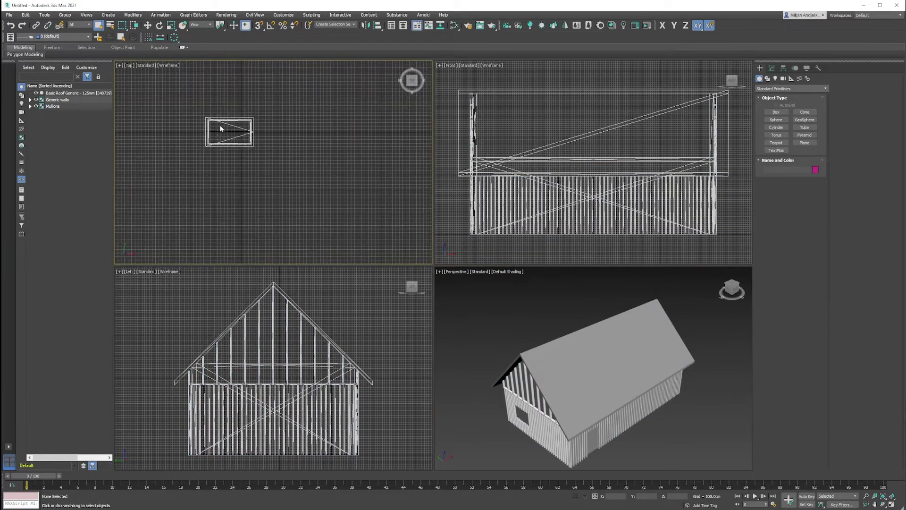
{"action": "left_click", "coordinate": [814, 140]}
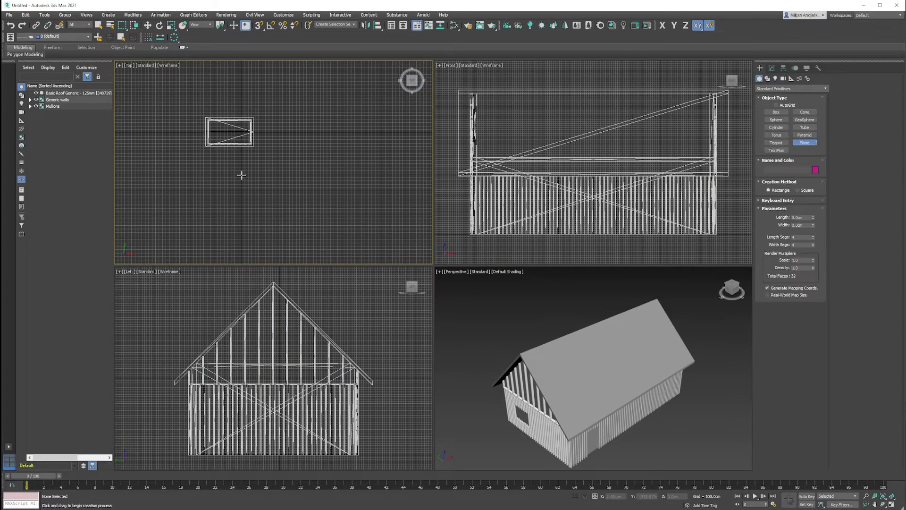
{"action": "scroll", "coordinate": [240, 174], "scroll_direction": "down", "scroll_amount": 5}
{"action": "left_click_drag", "start_coordinate": [178, 98], "coordinate": [303, 242]}
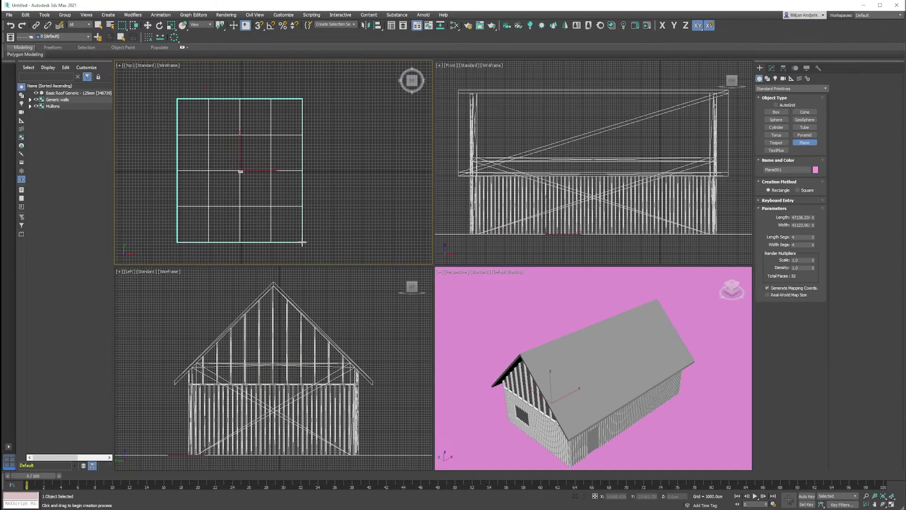
{"action": "key", "text": "w"}
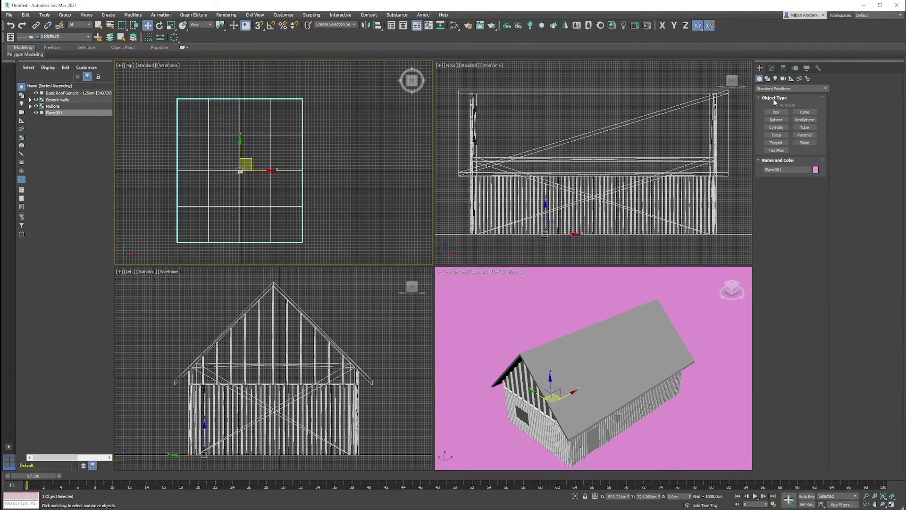
{"action": "left_click", "coordinate": [771, 68]}
{"action": "middle_click_drag", "start_coordinate": [573, 374], "coordinate": [565, 354]}
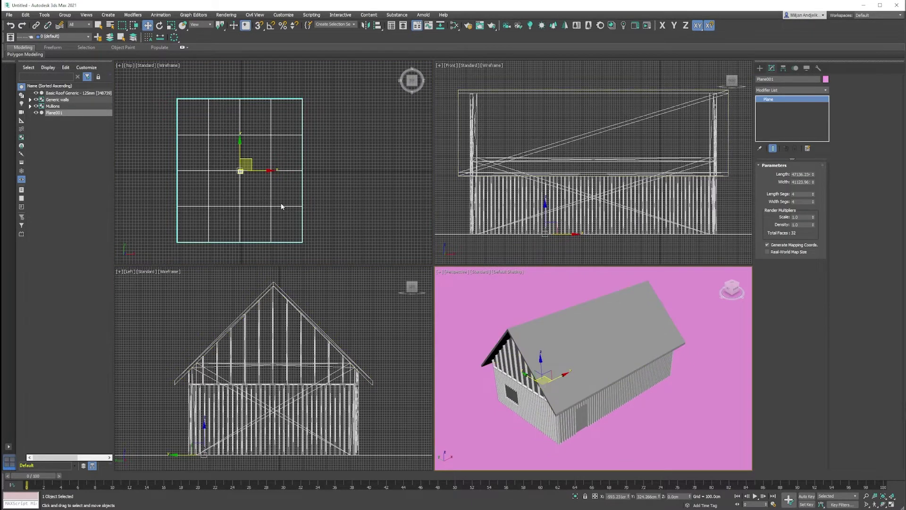
{"action": "scroll", "coordinate": [247, 187], "scroll_direction": "up", "scroll_amount": 3}
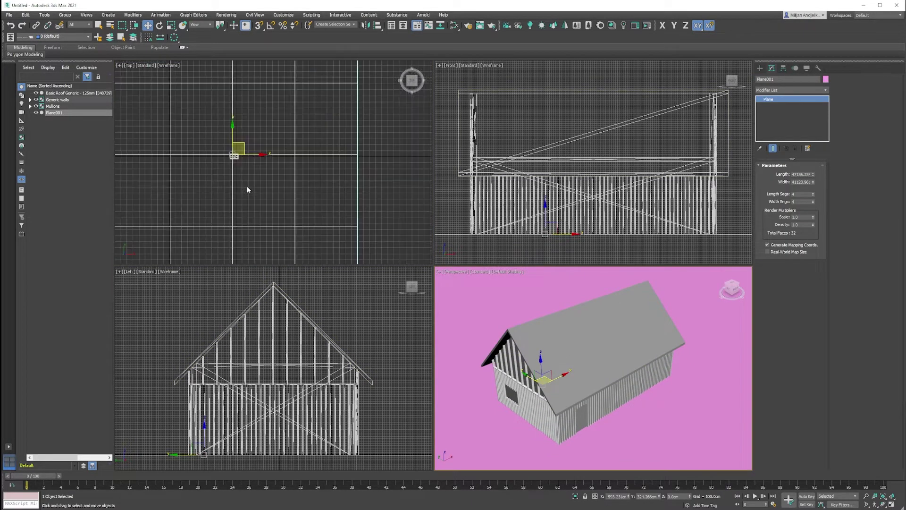
Step: Create a CoronaPhysicalMtl material in the Slate Material Editor and set its base colour value to 190
{"action": "left_click", "coordinate": [454, 26]}
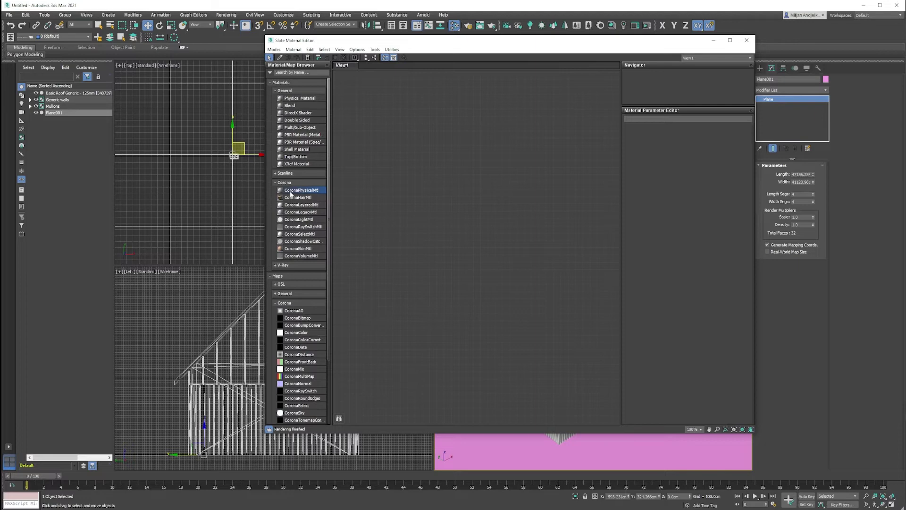
{"action": "left_click_drag", "start_coordinate": [320, 192], "coordinate": [423, 189]}
{"action": "double_click", "coordinate": [423, 190]}
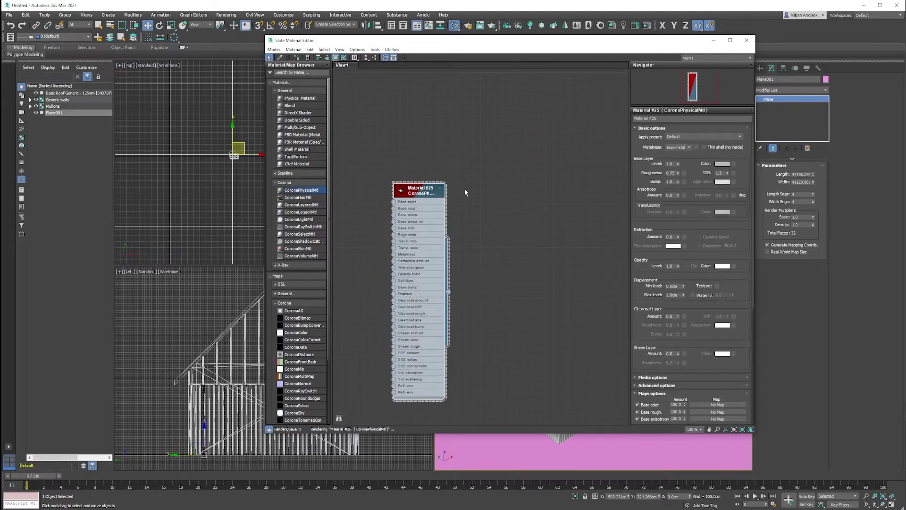
{"action": "left_click", "coordinate": [722, 165]}
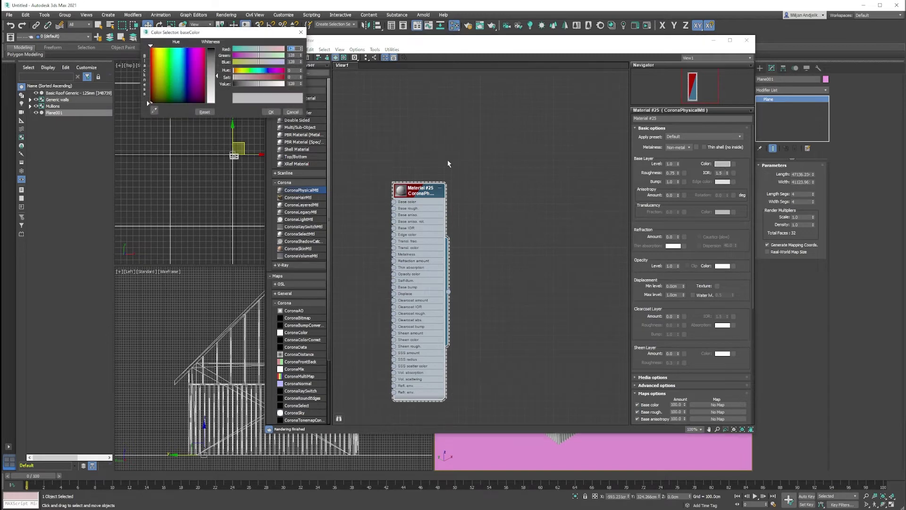
{"action": "left_click", "coordinate": [300, 85]}
{"action": "type", "text": "190"}
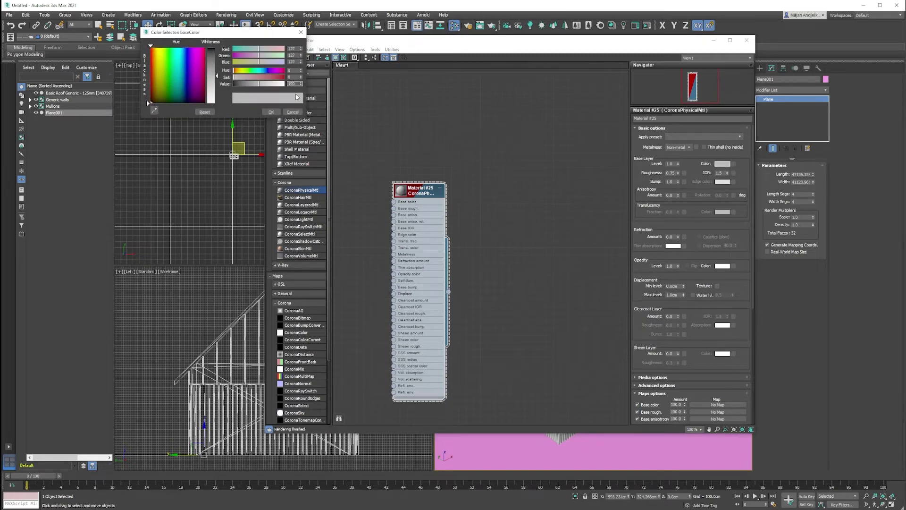
{"action": "left_click", "coordinate": [270, 113]}
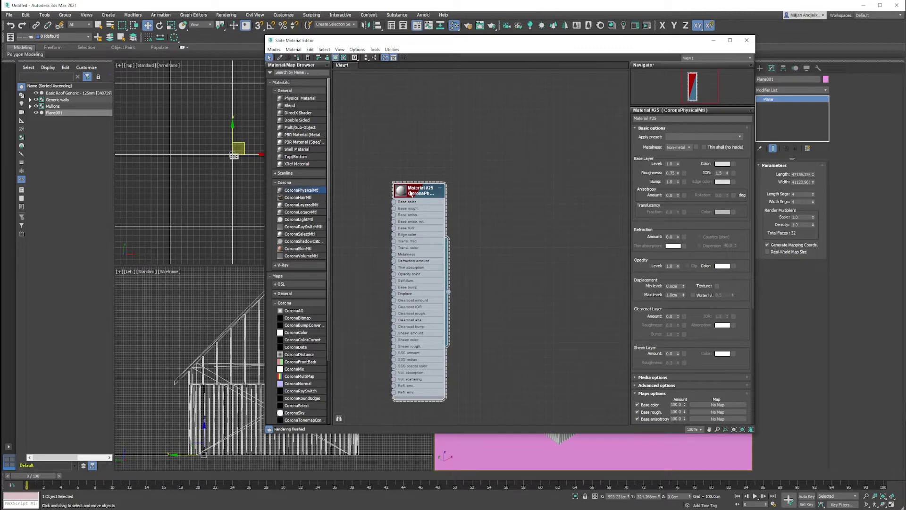
Step: Assign the new light CoronaPhysicalMtl material to the selected ground plane
{"action": "right_click", "coordinate": [411, 193]}
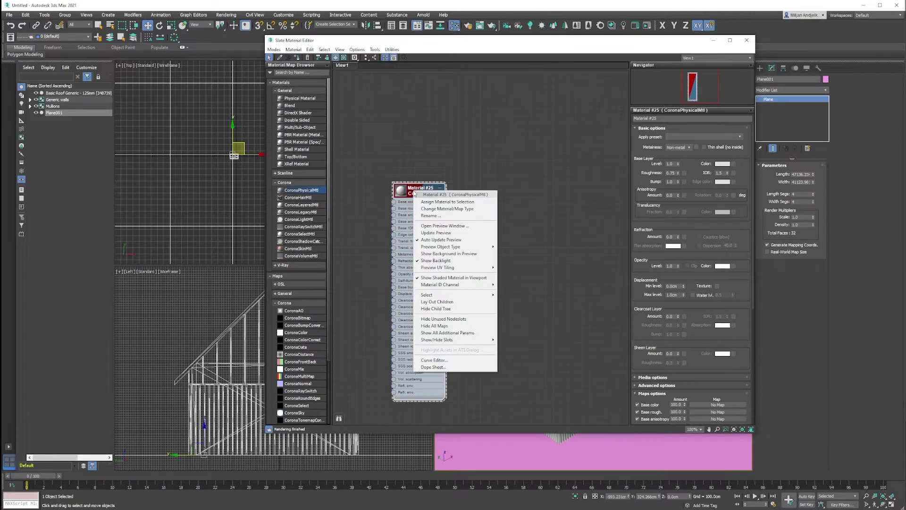
{"action": "left_click", "coordinate": [426, 201]}
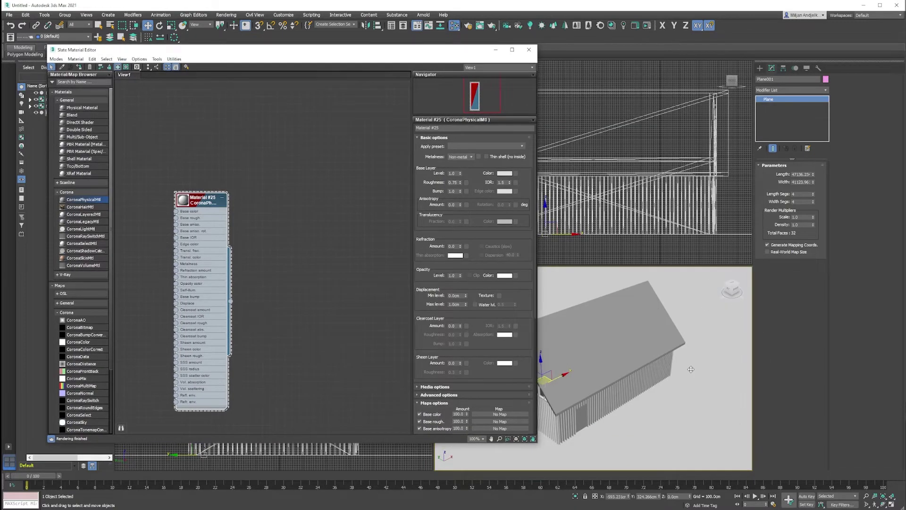
{"action": "left_click_drag", "start_coordinate": [241, 55], "coordinate": [307, 32]}
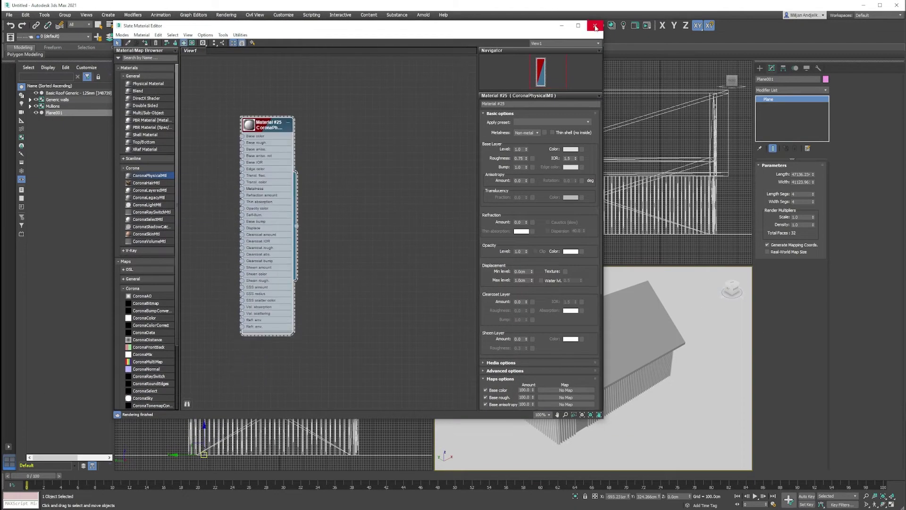
{"action": "left_click_drag", "start_coordinate": [493, 27], "coordinate": [489, 51]}
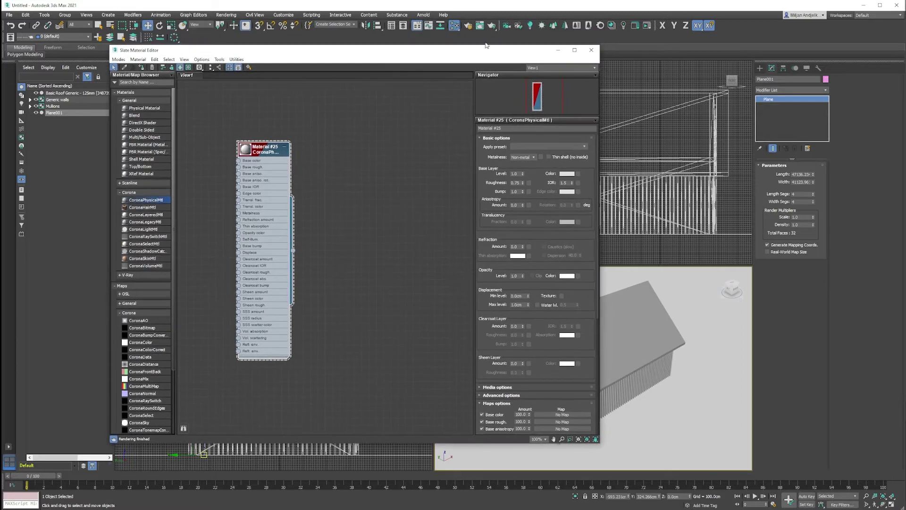
Step: Add the Pine Matte material from the Wood category of the Corona Material Library to the material graph
{"action": "left_click", "coordinate": [611, 25]}
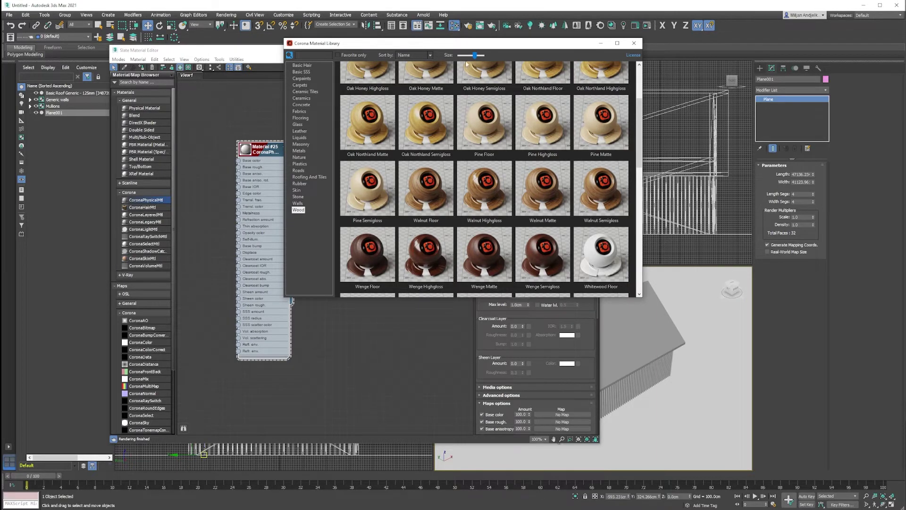
{"action": "left_click_drag", "start_coordinate": [484, 43], "coordinate": [602, 31]}
{"action": "scroll", "coordinate": [348, 212], "scroll_direction": "down", "scroll_amount": 2}
{"action": "left_click_drag", "start_coordinate": [719, 116], "coordinate": [268, 349]}
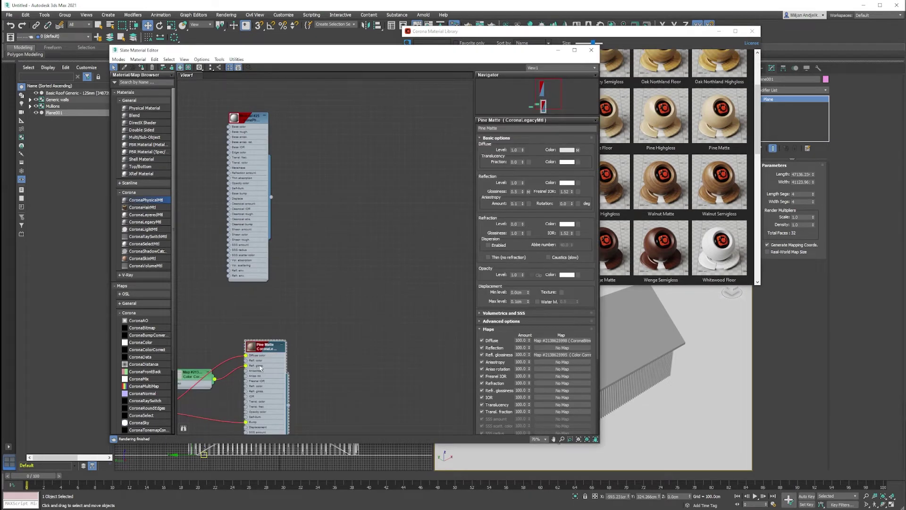
{"action": "middle_click_drag", "start_coordinate": [260, 368], "coordinate": [346, 317]}
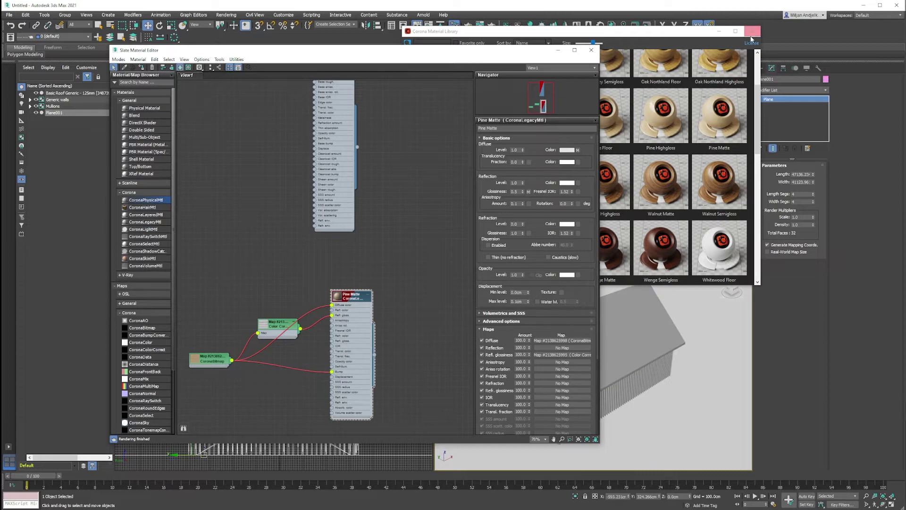
{"action": "left_click", "coordinate": [756, 33]}
Step: Assign the Pine Matte material to the Basic Roof Generic - 125mm object and close the material editor
{"action": "left_click", "coordinate": [646, 302]}
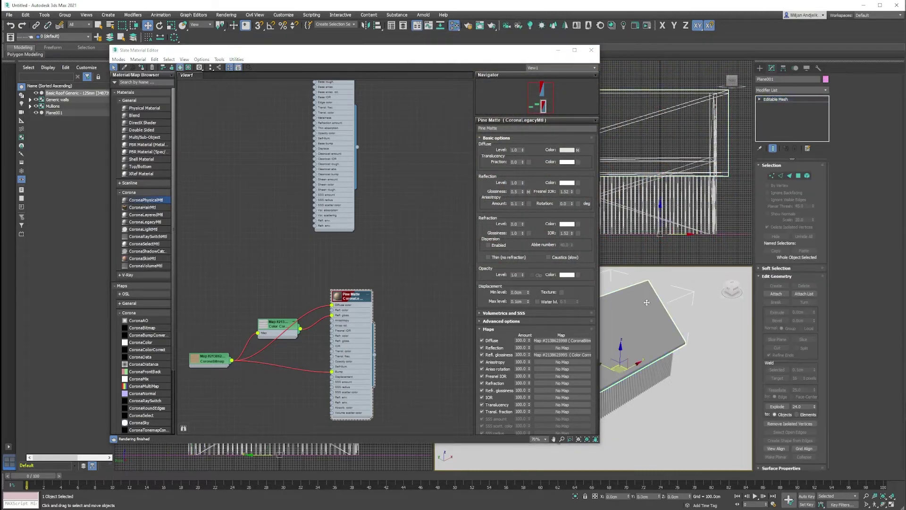
{"action": "scroll", "coordinate": [417, 382], "scroll_direction": "up", "scroll_amount": 1}
{"action": "middle_click_drag", "start_coordinate": [417, 382], "coordinate": [374, 323]}
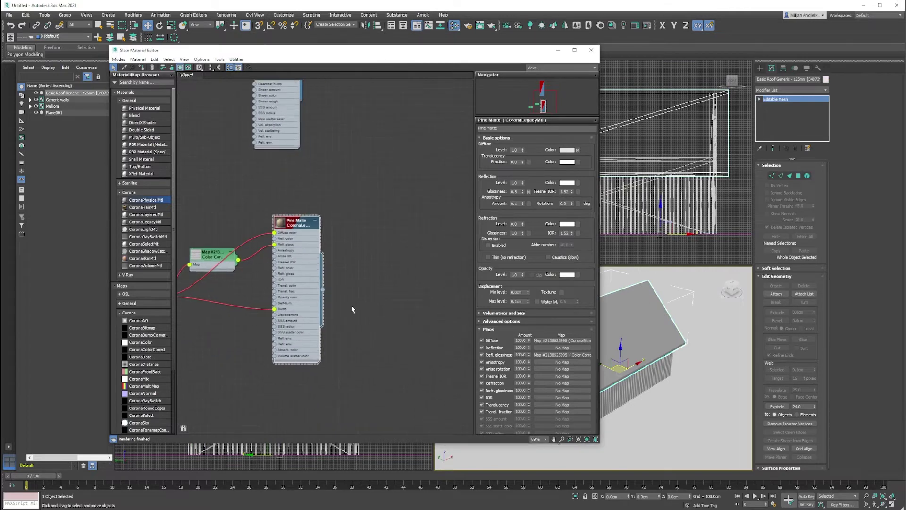
{"action": "right_click", "coordinate": [294, 225]}
{"action": "left_click", "coordinate": [321, 233]}
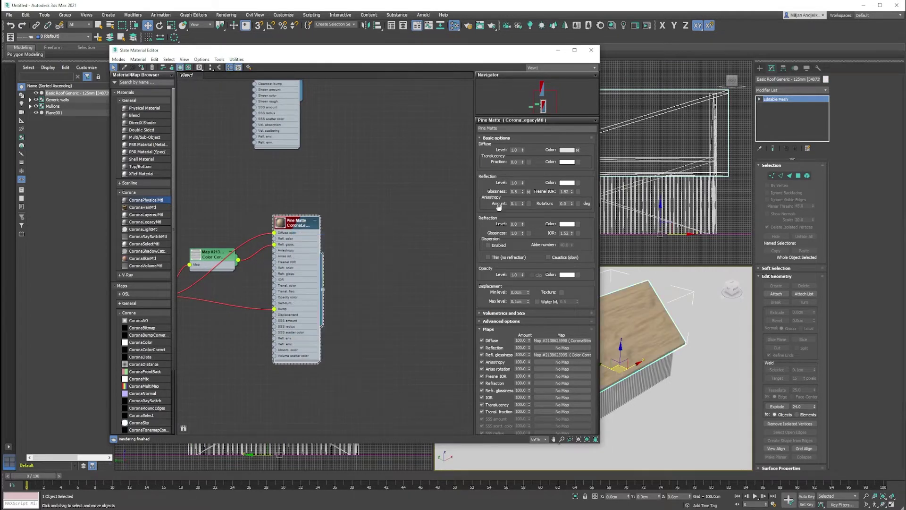
{"action": "left_click", "coordinate": [591, 50]}
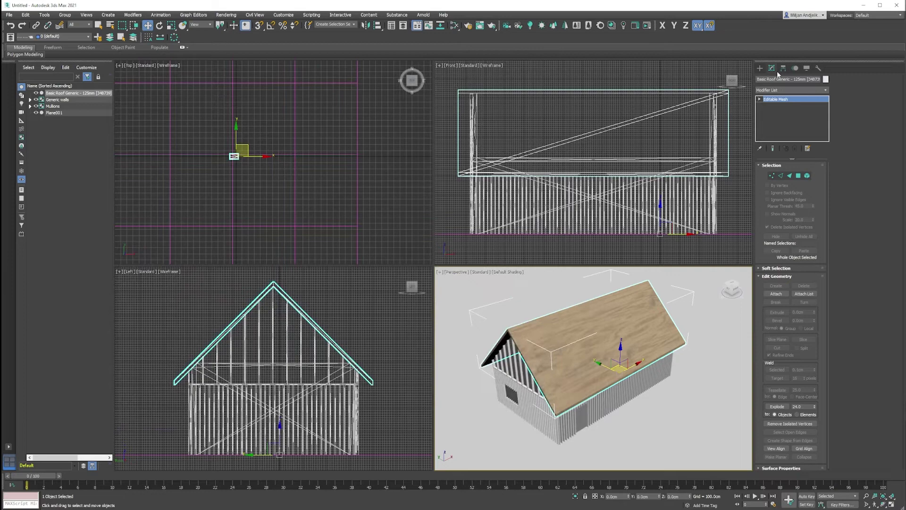
Step: Apply a UVW Map modifier with Box mapping to the roof
{"action": "left_click", "coordinate": [786, 91]}
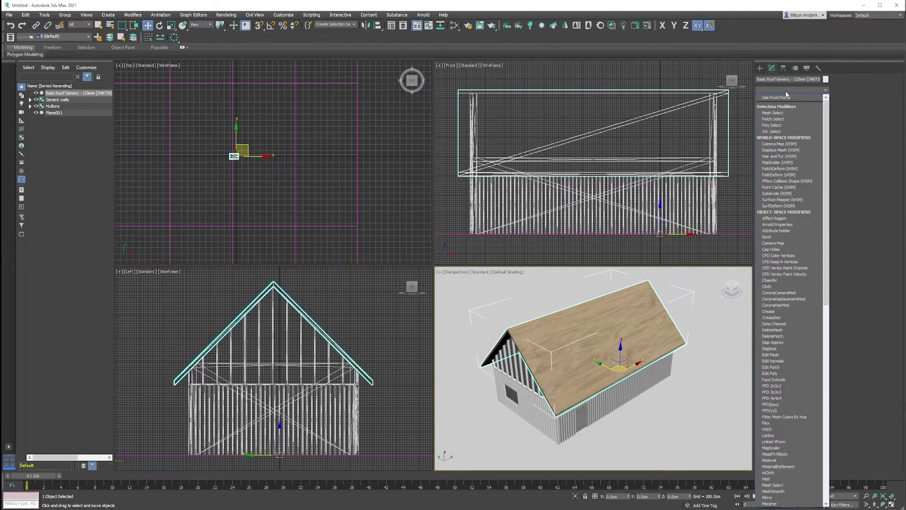
{"action": "left_click_drag", "start_coordinate": [825, 122], "coordinate": [826, 394]}
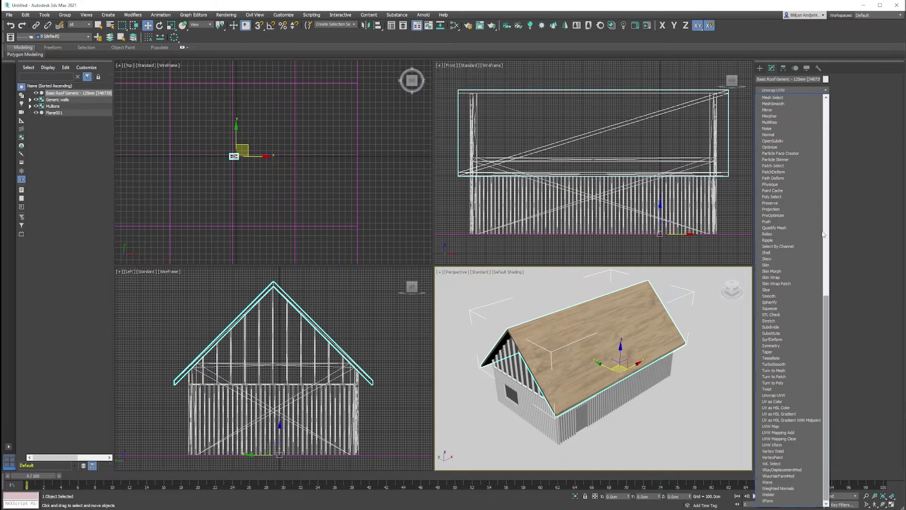
{"action": "left_click", "coordinate": [781, 427]}
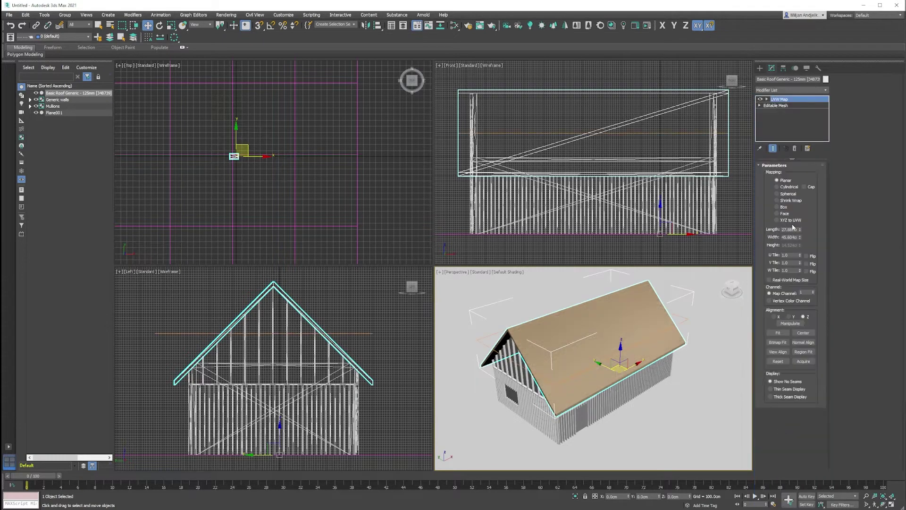
{"action": "left_click", "coordinate": [781, 208]}
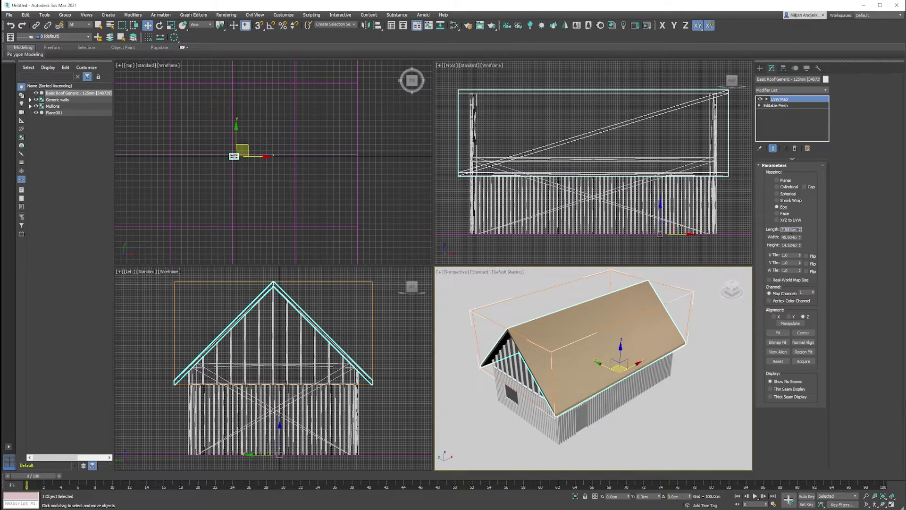
Step: Set the length, width and height of the roof's UVW Map to 1 cm and check the wood texture
{"action": "double_click", "coordinate": [791, 229]}
{"action": "type", "text": "1"}
{"action": "key", "text": "Tab"}
{"action": "type", "text": "1"}
{"action": "key", "text": "Tab"}
{"action": "type", "text": "1"}
{"action": "key", "text": "Return"}
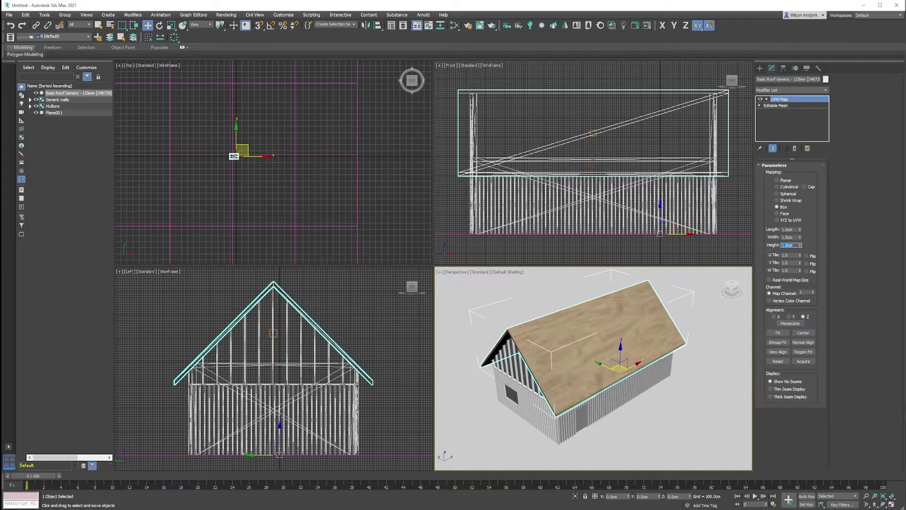
{"action": "scroll", "coordinate": [561, 384], "scroll_direction": "up", "scroll_amount": 2}
{"action": "scroll", "coordinate": [544, 373], "scroll_direction": "up", "scroll_amount": 2}
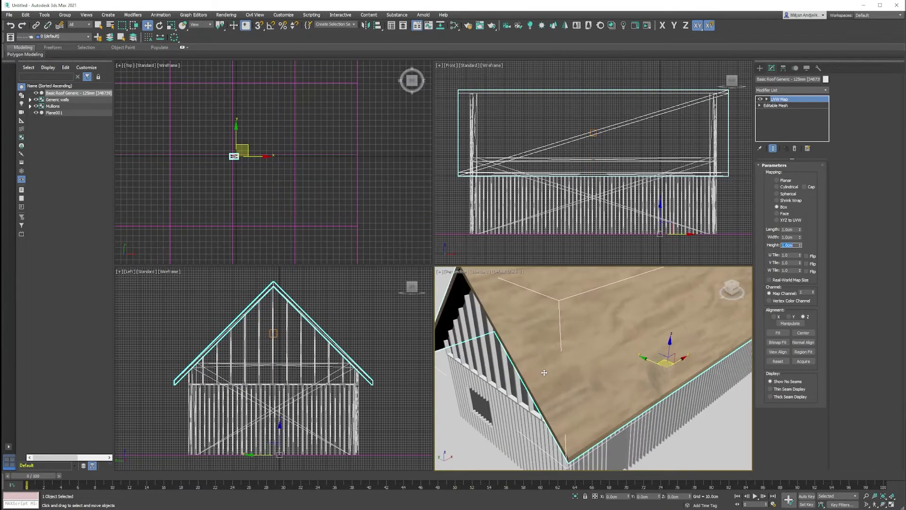
{"action": "scroll", "coordinate": [544, 372], "scroll_direction": "down", "scroll_amount": 4}
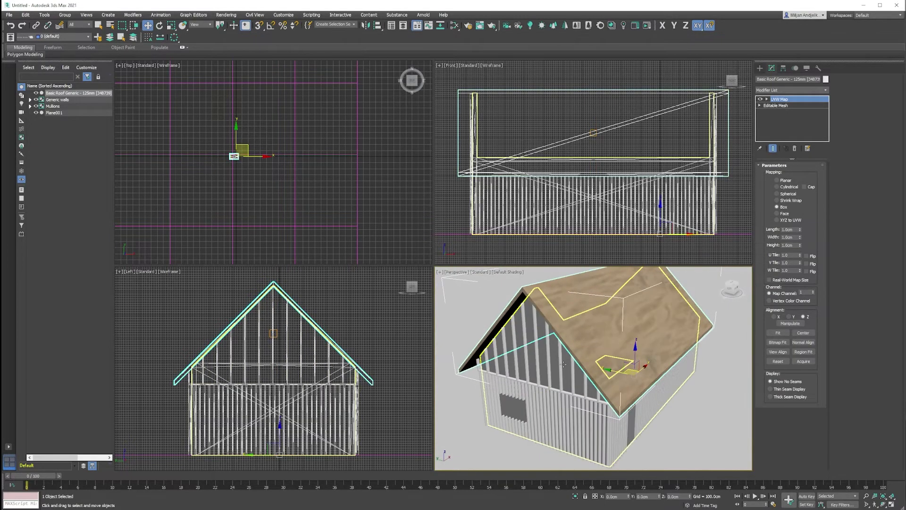
Step: Assign the Pine Matte material to the Generic walls group and close the material editor
{"action": "left_click", "coordinate": [54, 101]}
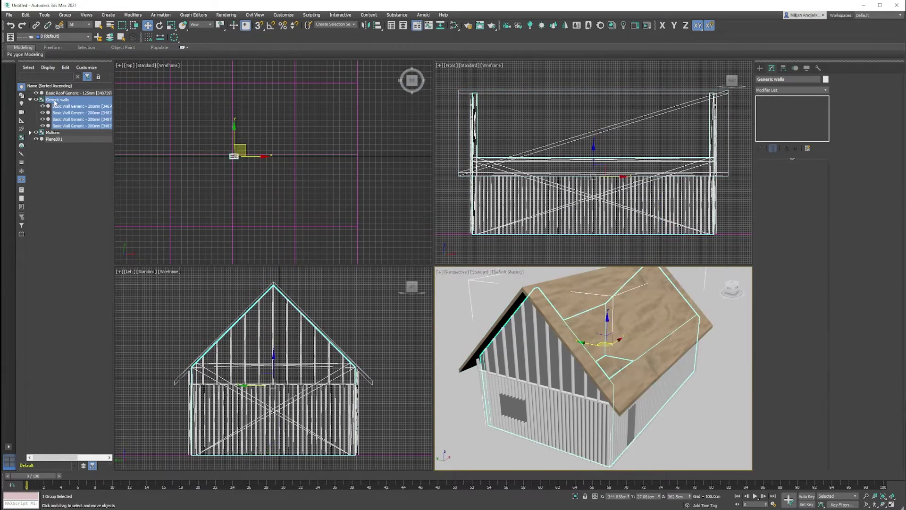
{"action": "key", "text": "m"}
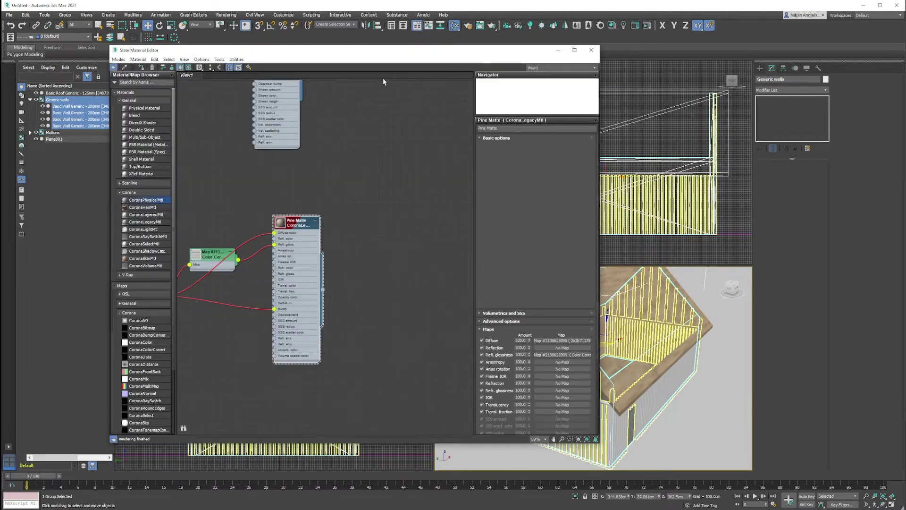
{"action": "left_click_drag", "start_coordinate": [331, 55], "coordinate": [260, 39]}
{"action": "right_click", "coordinate": [227, 208]}
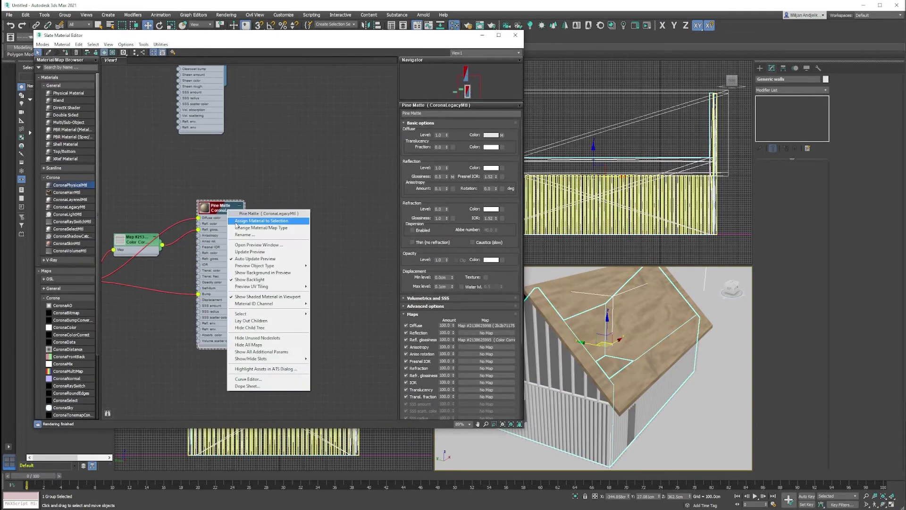
{"action": "left_click", "coordinate": [236, 222]}
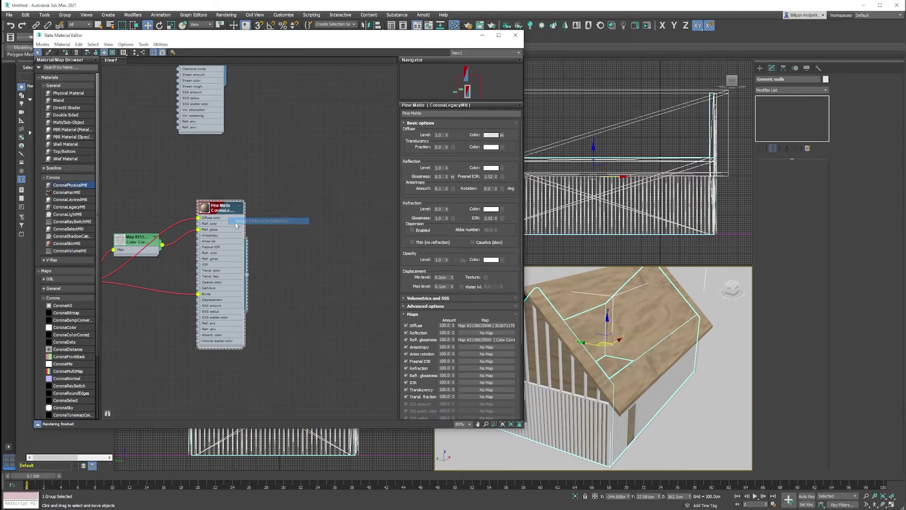
{"action": "left_click", "coordinate": [515, 35]}
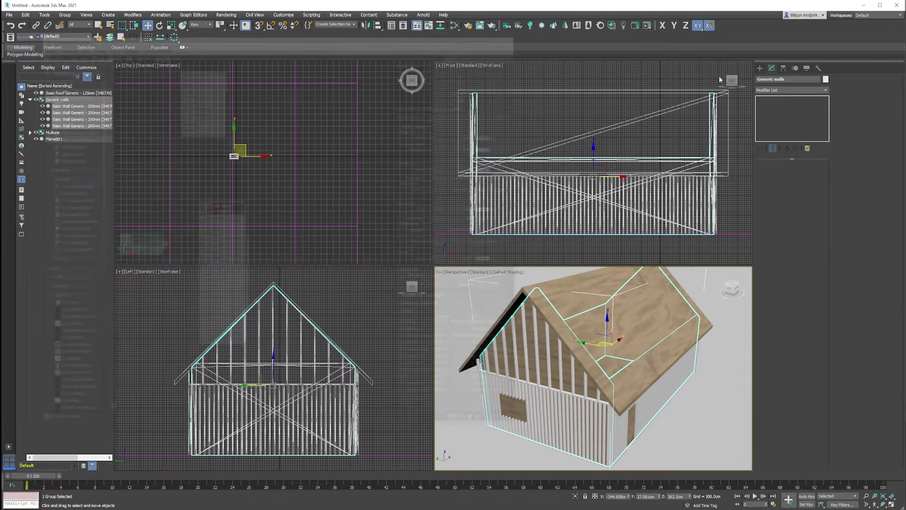
Step: Apply a UVW Map modifier with Box mapping to the Generic walls group
{"action": "left_click", "coordinate": [776, 89]}
{"action": "key", "text": "u"}
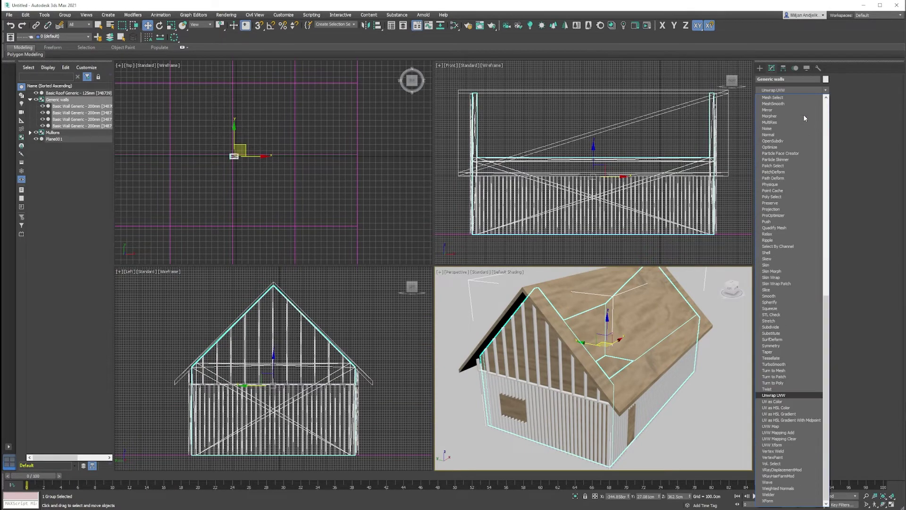
{"action": "left_click", "coordinate": [778, 427]}
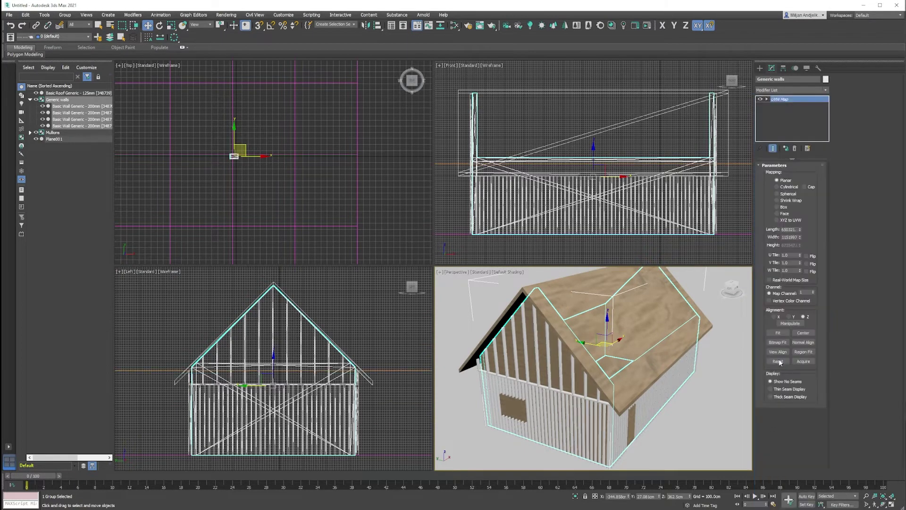
{"action": "left_click", "coordinate": [776, 207]}
Step: Set the length, width and height of the walls' UVW Map to 1 cm and inspect the gable's texture
{"action": "double_click", "coordinate": [789, 229]}
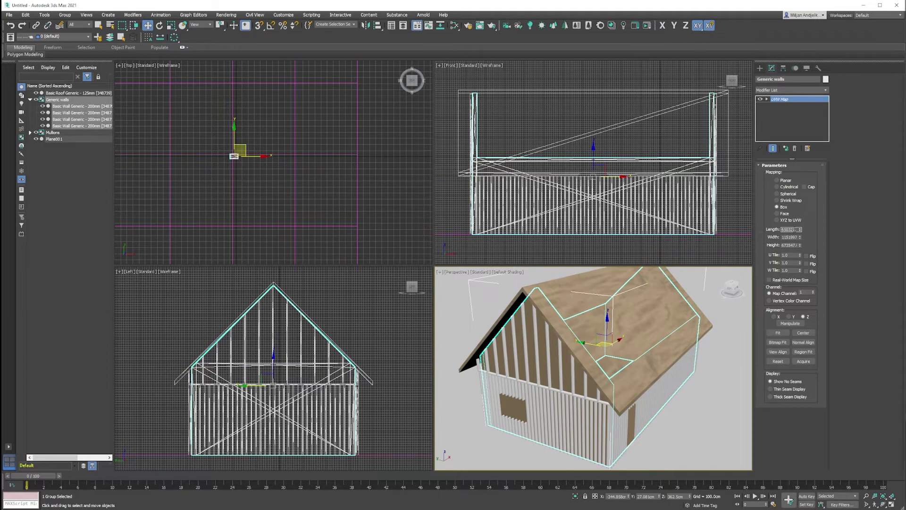
{"action": "type", "text": "1"}
{"action": "key", "text": "Tab"}
{"action": "type", "text": "1"}
{"action": "key", "text": "Tab"}
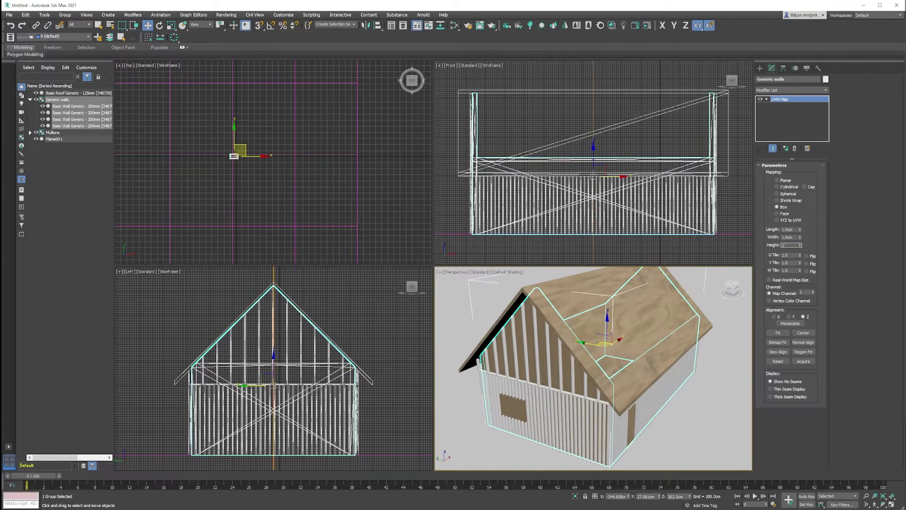
{"action": "type", "text": "1"}
{"action": "key", "text": "Return"}
{"action": "scroll", "coordinate": [546, 374], "scroll_direction": "up", "scroll_amount": 5}
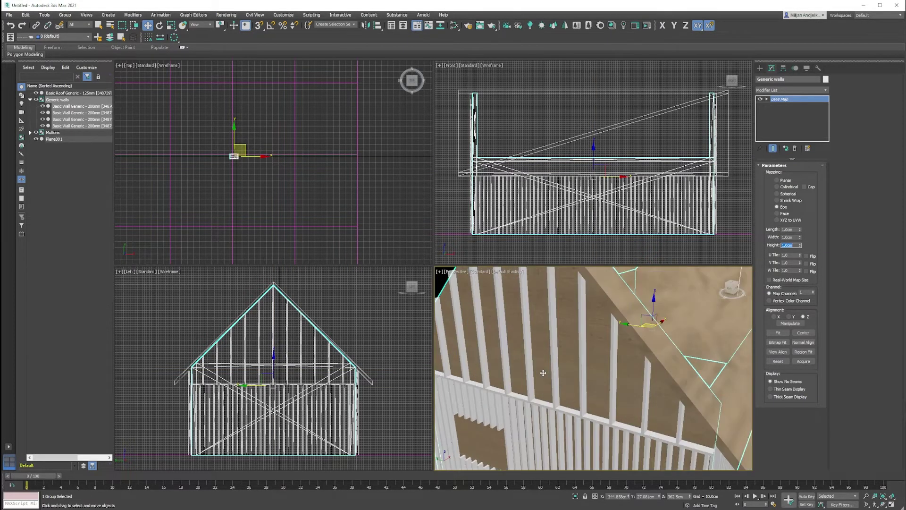
{"action": "scroll", "coordinate": [543, 372], "scroll_direction": "up", "scroll_amount": 3}
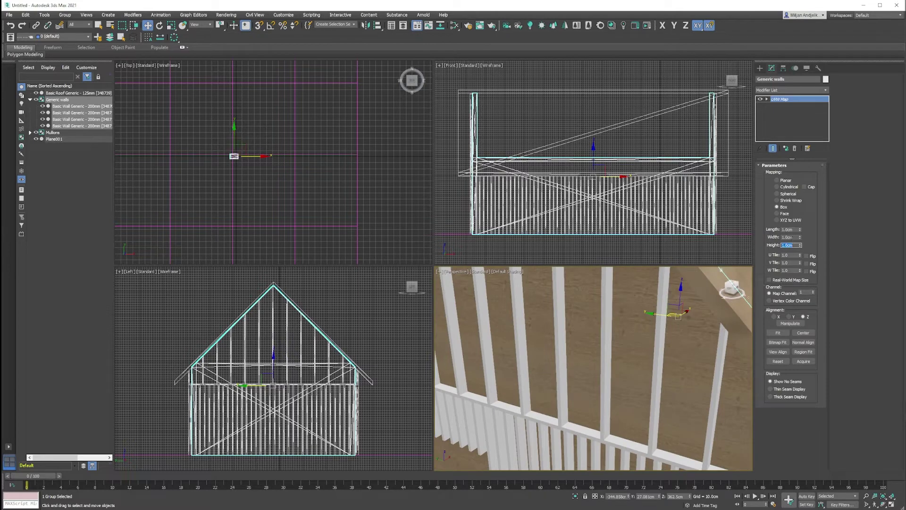
Step: Set the length, width and height of the walls' UVW Map to 10 cm and check the wood texture on the house
{"action": "double_click", "coordinate": [793, 230]}
{"action": "type", "text": "10"}
{"action": "key", "text": "Tab"}
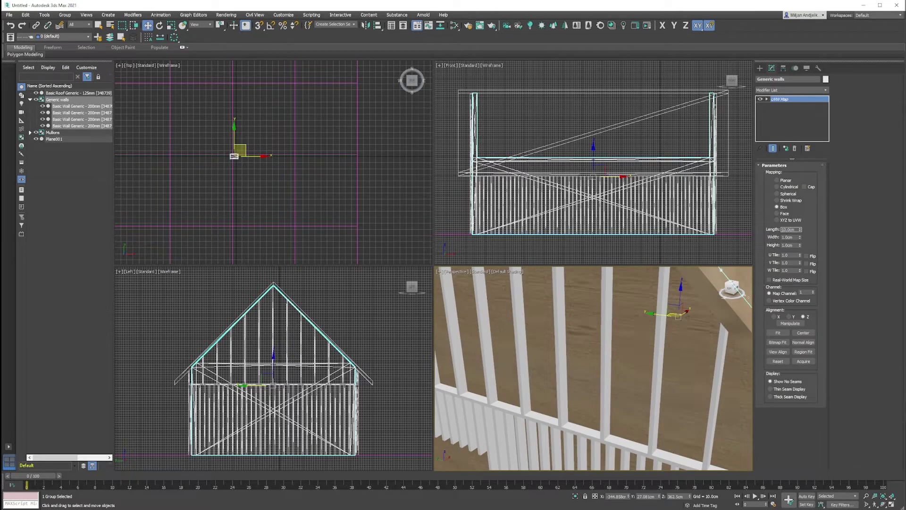
{"action": "type", "text": "10"}
{"action": "key", "text": "Tab"}
{"action": "type", "text": "10"}
{"action": "key", "text": "Return"}
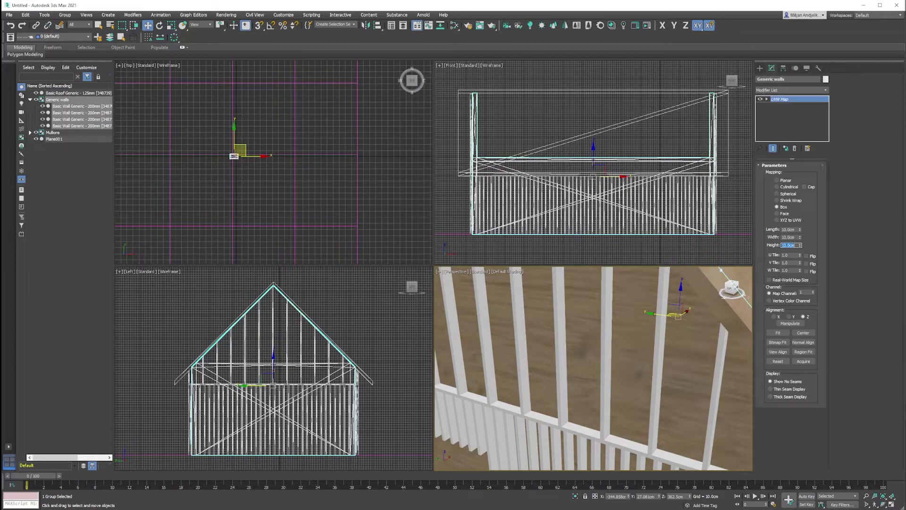
{"action": "scroll", "coordinate": [585, 346], "scroll_direction": "down", "scroll_amount": 2}
{"action": "scroll", "coordinate": [585, 346], "scroll_direction": "down", "scroll_amount": 2}
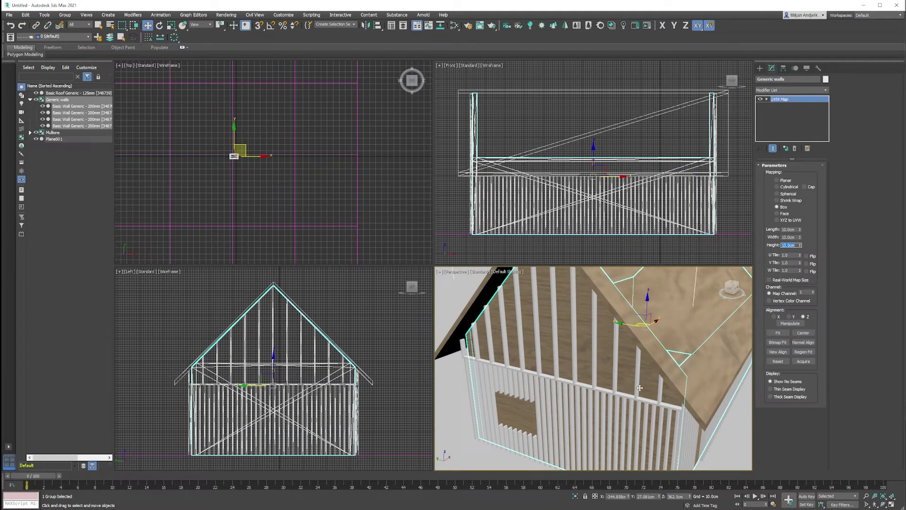
{"action": "middle_click_drag", "start_coordinate": [639, 388], "coordinate": [613, 383], "text": "alt"}
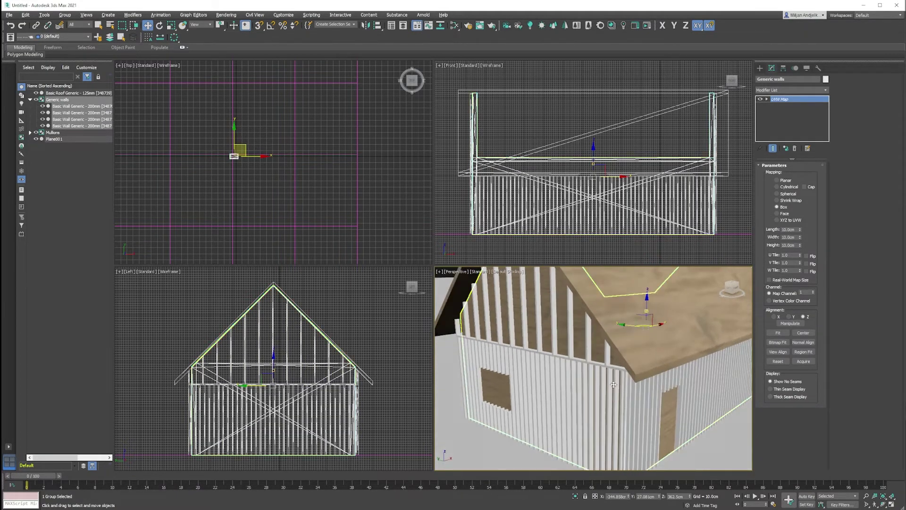
Step: Assign the Pine Matte material to the Mullions group and close the material editor
{"action": "left_click", "coordinate": [51, 132]}
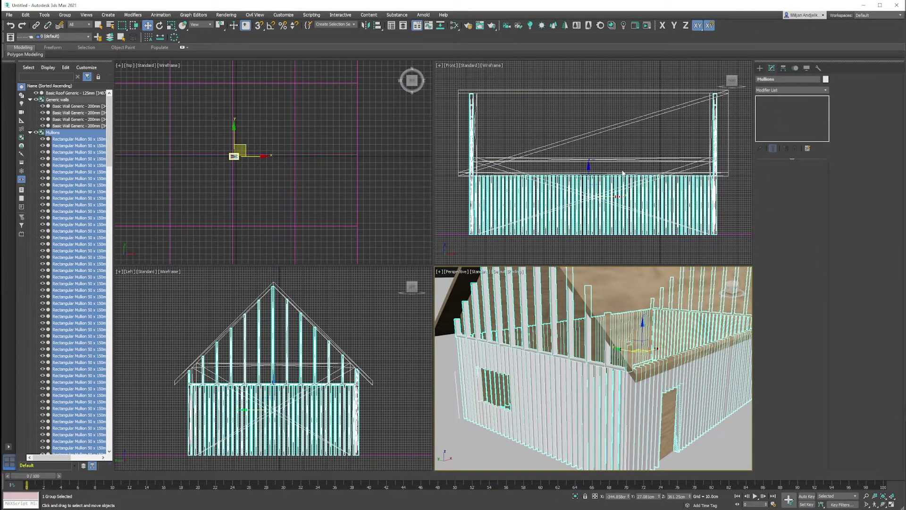
{"action": "key", "text": "m"}
{"action": "right_click", "coordinate": [215, 209]}
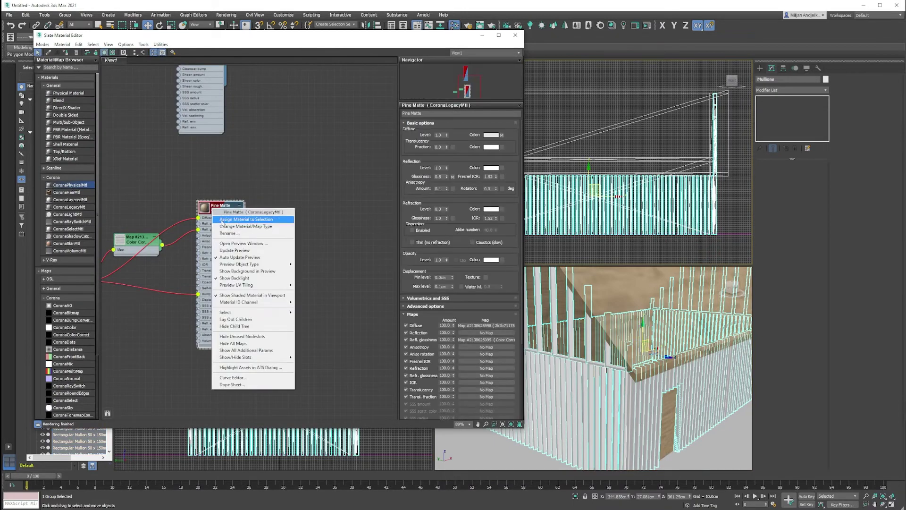
{"action": "left_click", "coordinate": [222, 219]}
{"action": "left_click", "coordinate": [515, 35]}
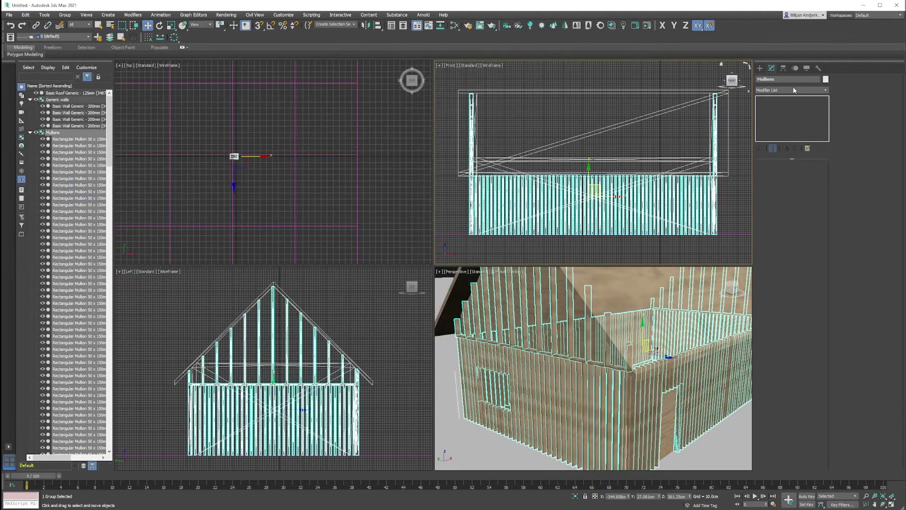
Step: Apply a UVW Map modifier with Box mapping to the Mullions group
{"action": "left_click", "coordinate": [794, 90]}
{"action": "key", "text": "u"}
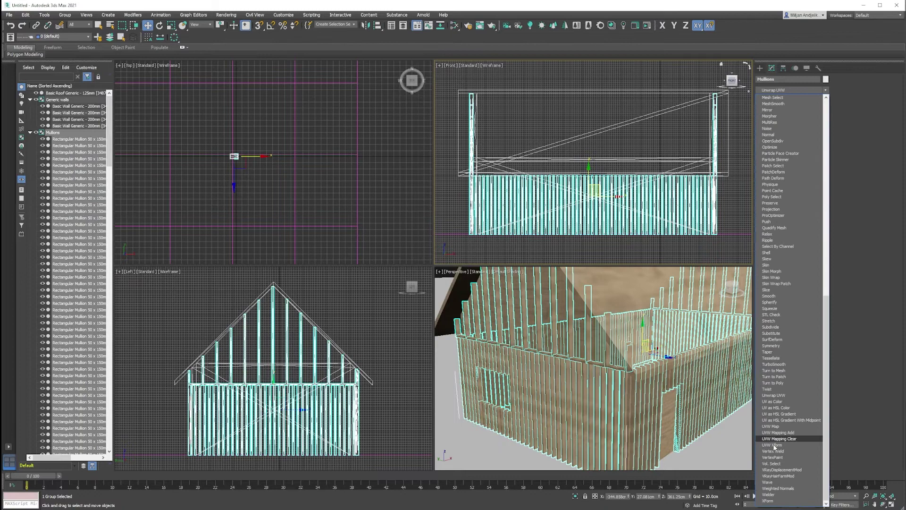
{"action": "left_click", "coordinate": [771, 426]}
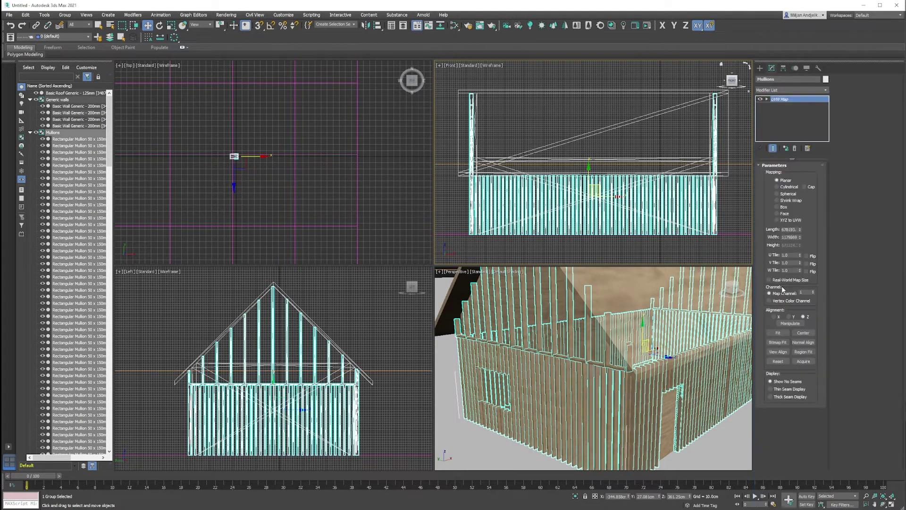
{"action": "left_click", "coordinate": [777, 207]}
Step: Set the length, width and height of the mullions' UVW Map to 10 cm and check the slats' texture
{"action": "double_click", "coordinate": [790, 229]}
{"action": "type", "text": "10.0cm"}
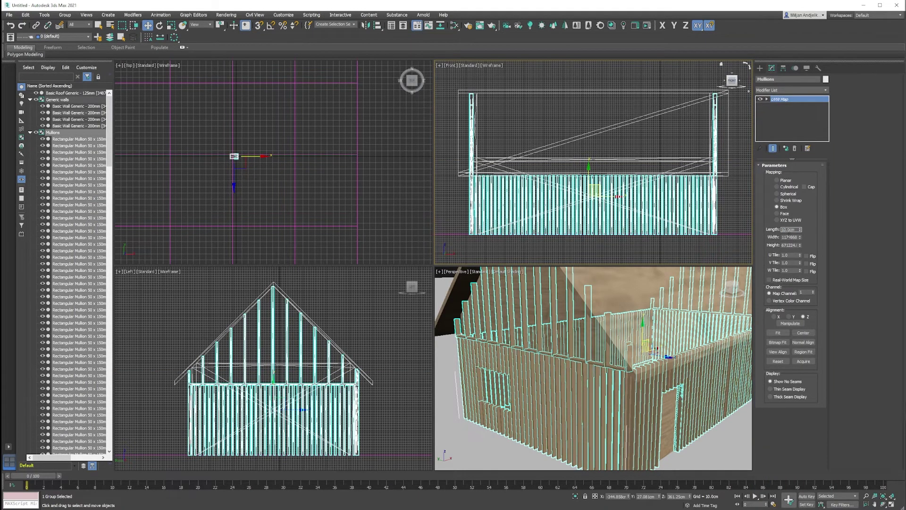
{"action": "key", "text": "Tab"}
{"action": "type", "text": "10"}
{"action": "key", "text": "Tab"}
{"action": "type", "text": "10"}
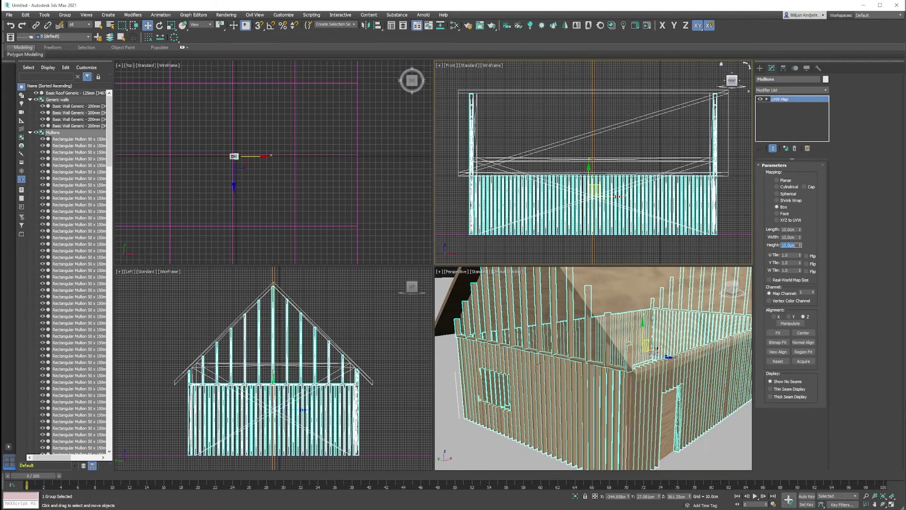
{"action": "key", "text": "Return"}
{"action": "scroll", "coordinate": [530, 371], "scroll_direction": "up", "scroll_amount": 10}
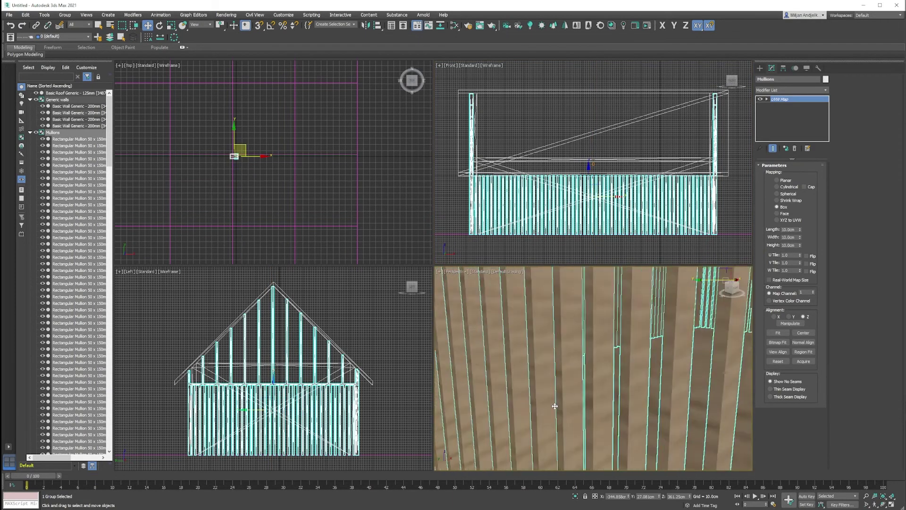
Step: Isolate the Mullions group and inspect the wood grain direction on the slats in an enlarged perspective view
{"action": "left_click", "coordinate": [576, 496]}
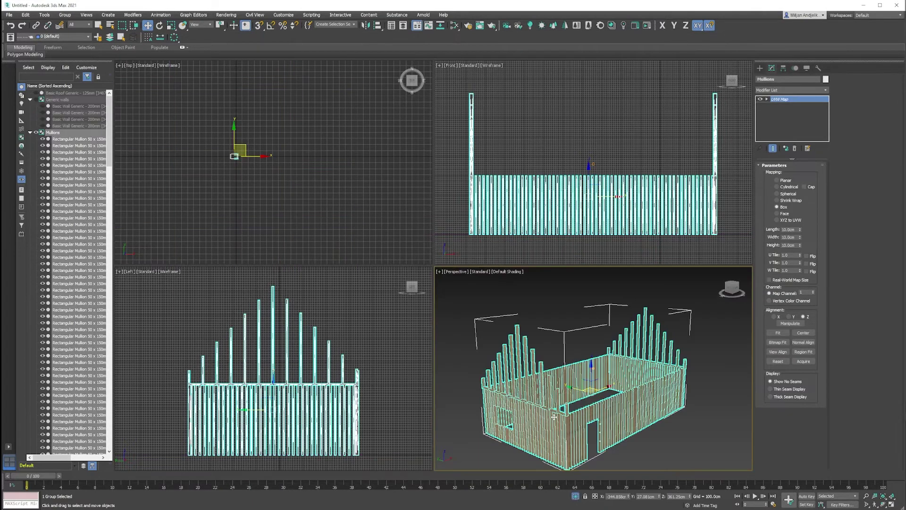
{"action": "scroll", "coordinate": [557, 422], "scroll_direction": "up", "scroll_amount": 3}
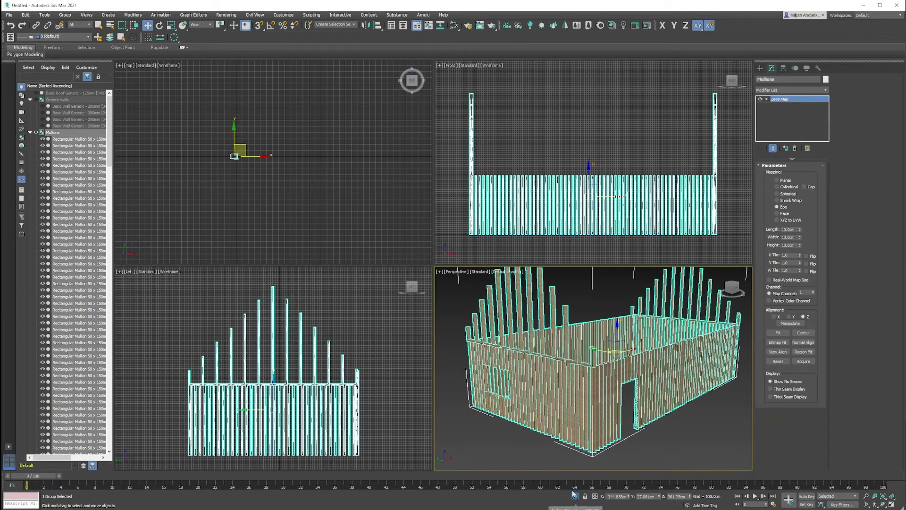
{"action": "key", "text": "alt+w"}
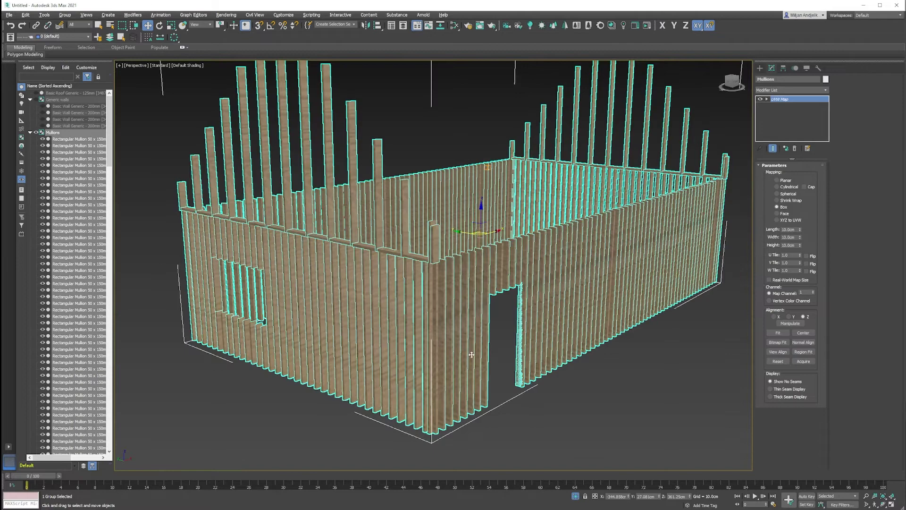
{"action": "scroll", "coordinate": [398, 317], "scroll_direction": "up", "scroll_amount": 5}
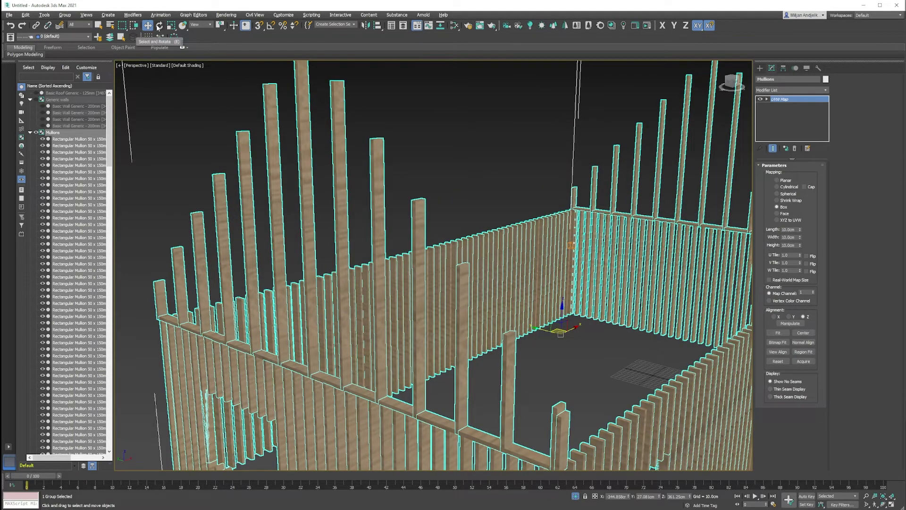
Step: Turn on angle snap and rotate the gizmo of the mullions' UVW Map to reorient the wood grain on the slats
{"action": "key", "text": "e"}
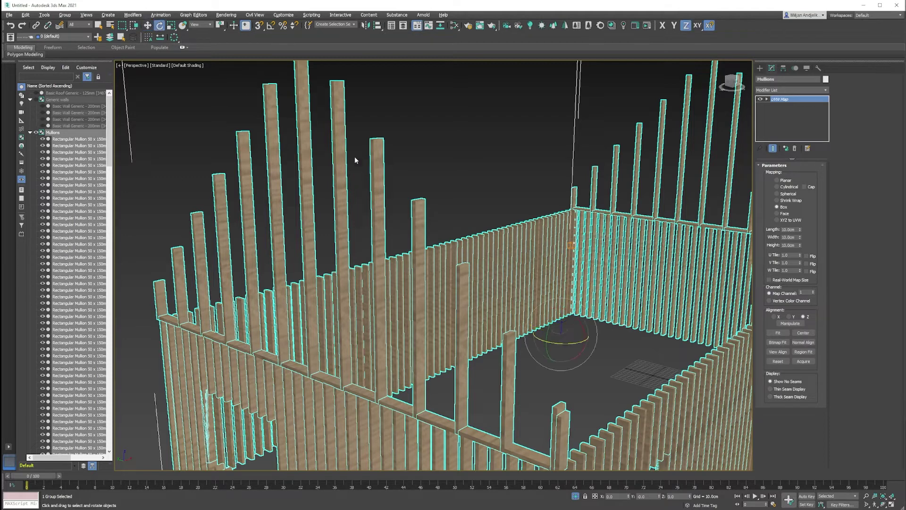
{"action": "left_click", "coordinate": [271, 26]}
{"action": "right_click", "coordinate": [546, 319]}
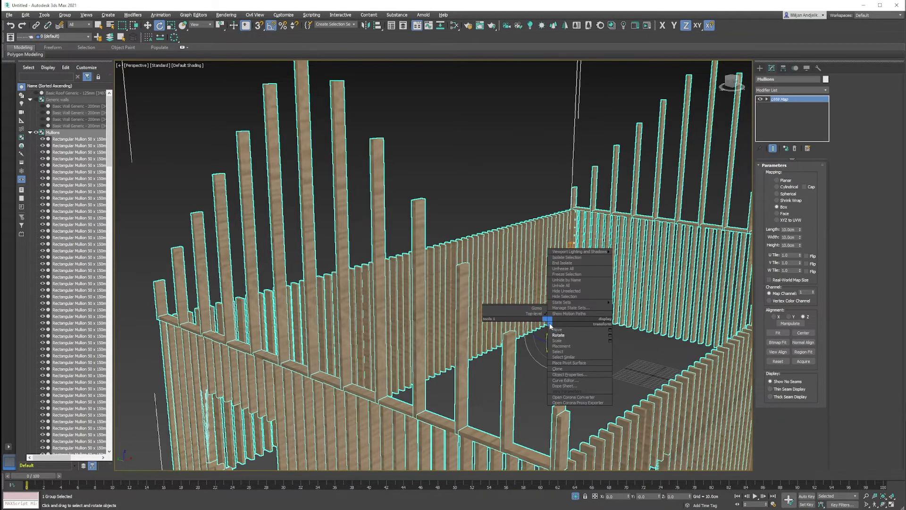
{"action": "left_click", "coordinate": [538, 308]}
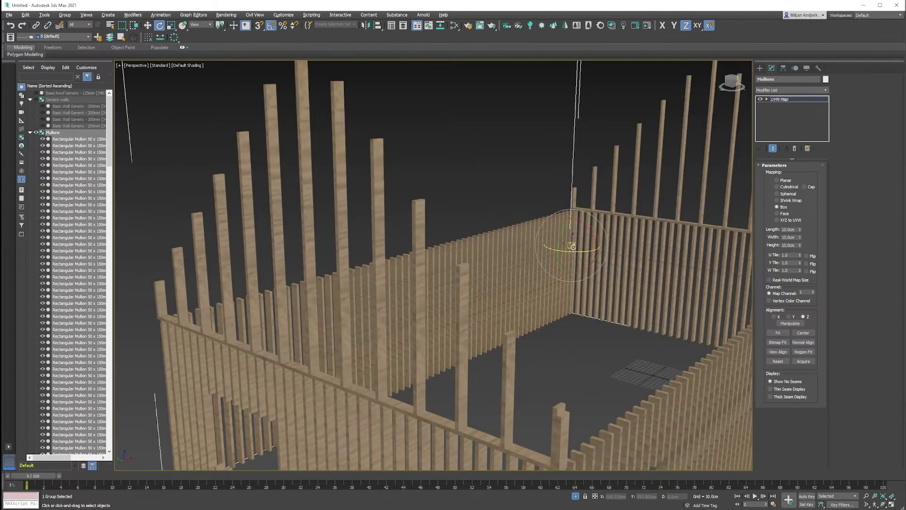
{"action": "left_click_drag", "start_coordinate": [560, 236], "coordinate": [568, 203]}
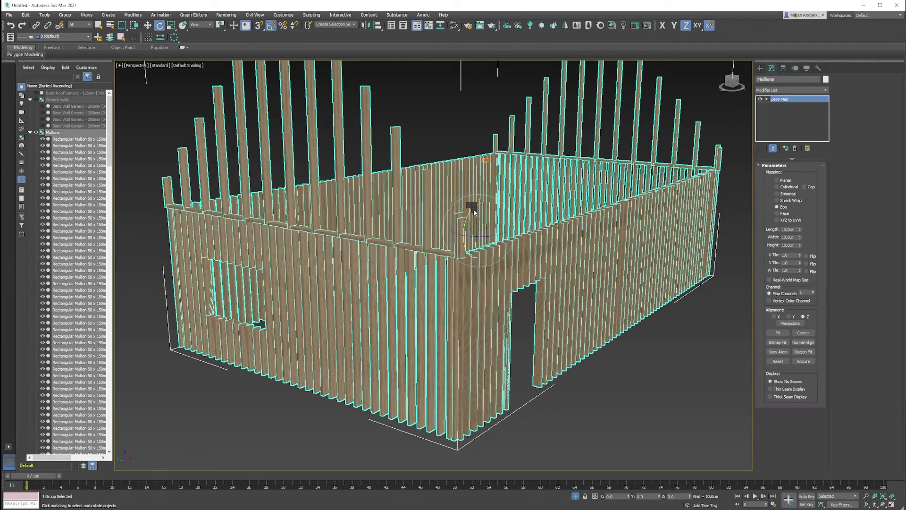
Step: End the isolation of the Mullions group, check the slats on the whole house and clear the selection
{"action": "right_click", "coordinate": [470, 205]}
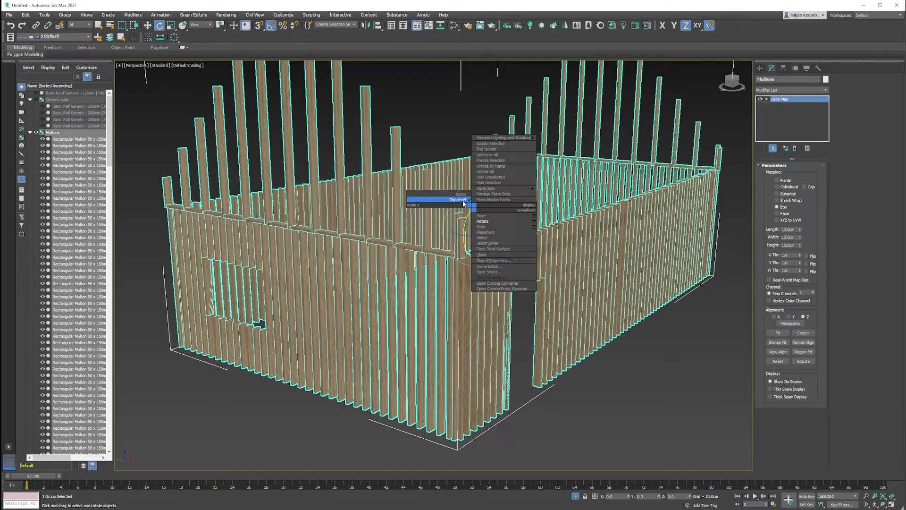
{"action": "left_click", "coordinate": [575, 497]}
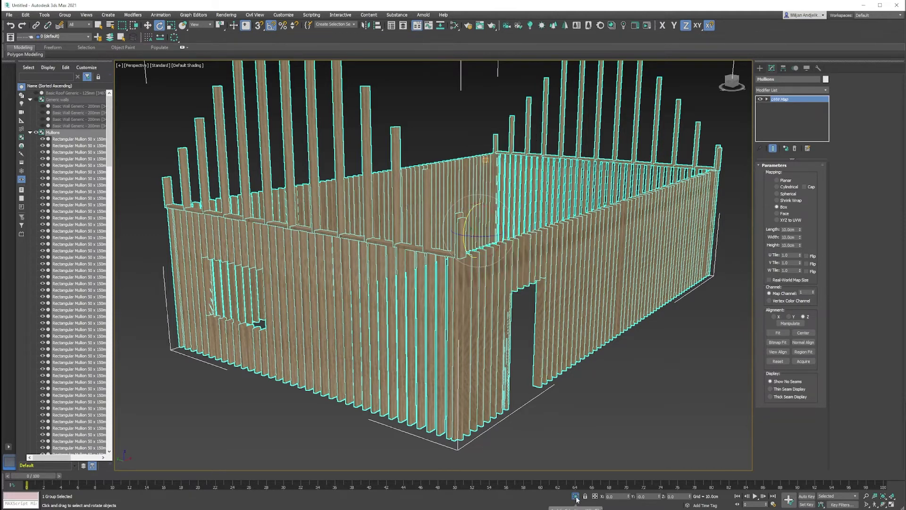
{"action": "left_click", "coordinate": [575, 496]}
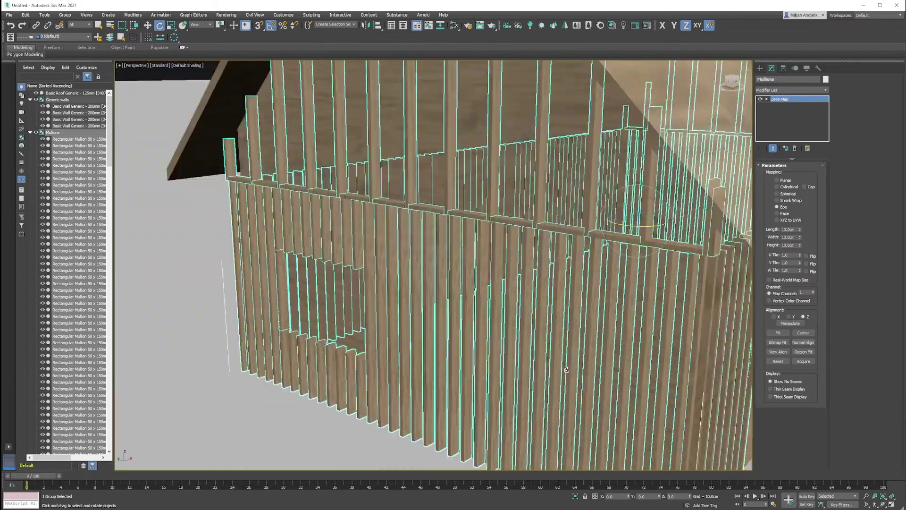
{"action": "scroll", "coordinate": [564, 368], "scroll_direction": "up", "scroll_amount": 5}
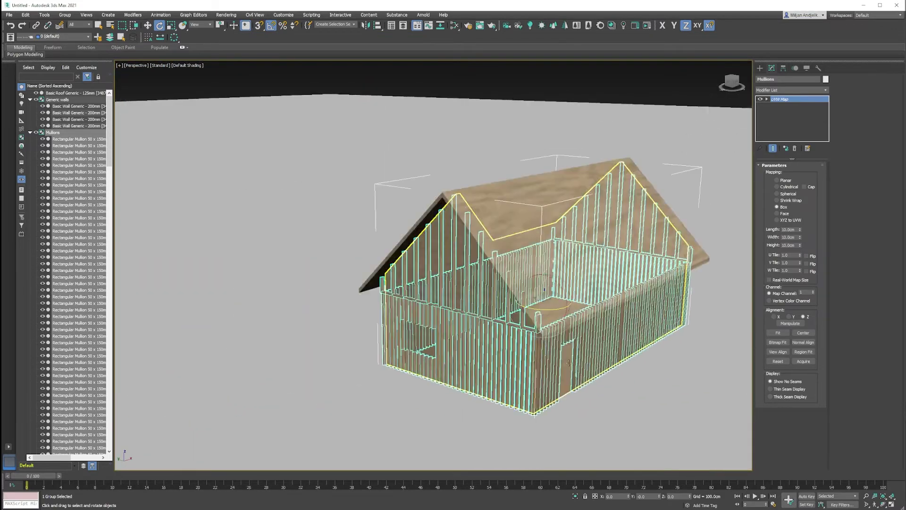
{"action": "left_click", "coordinate": [406, 146]}
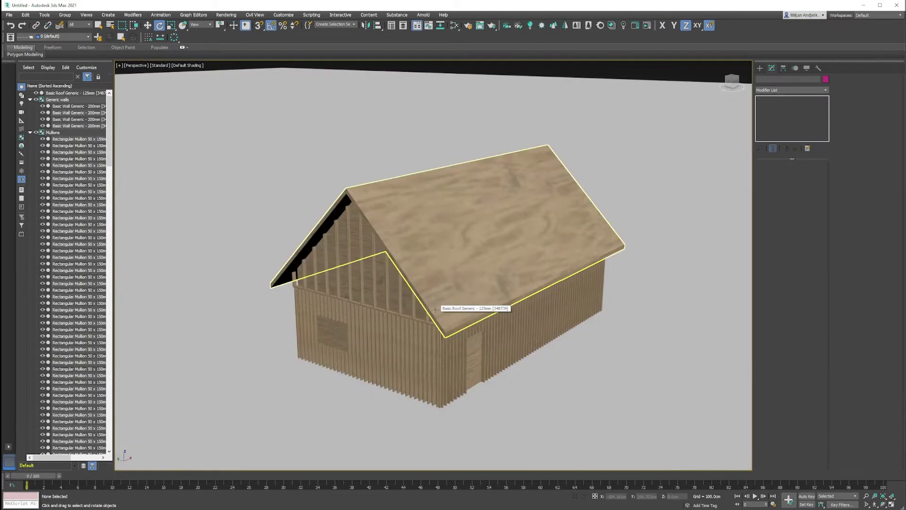
Step: Assign a CoronaSky map as the environment map in the Environment and Effects settings
{"action": "key", "text": "8"}
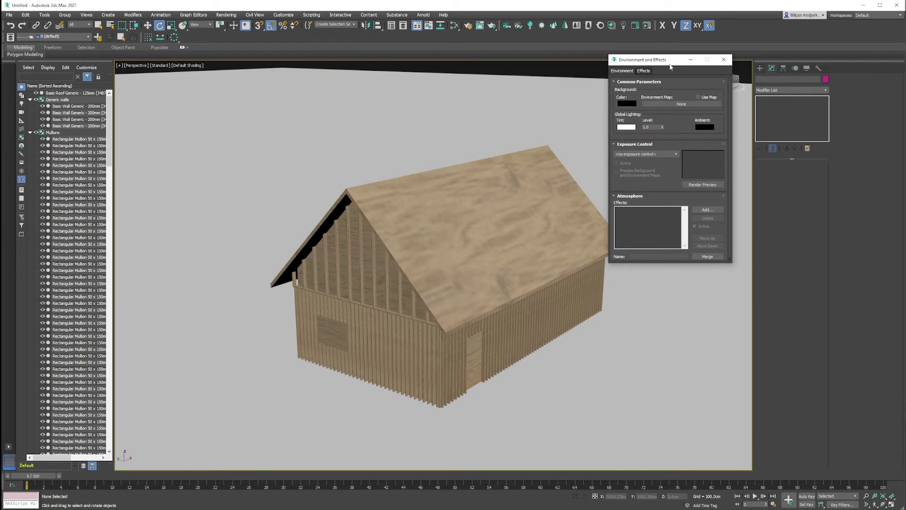
{"action": "left_click", "coordinate": [681, 104]}
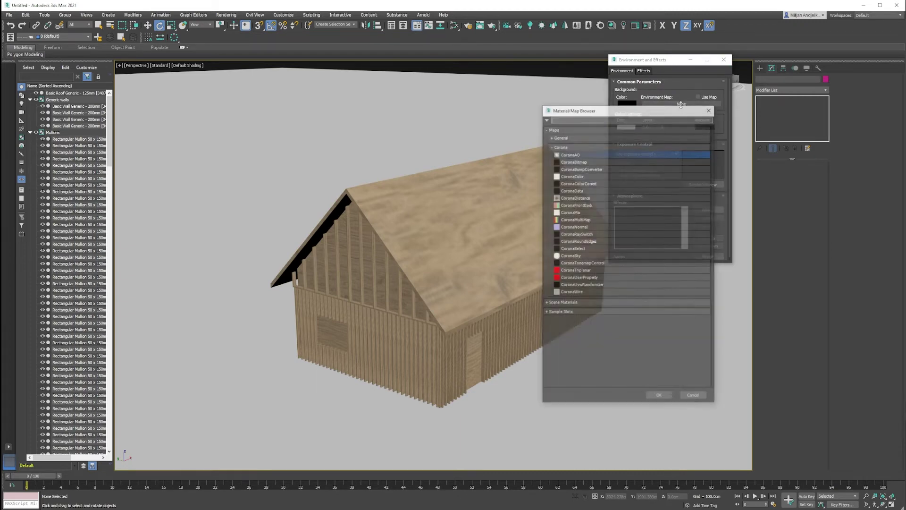
{"action": "left_click_drag", "start_coordinate": [664, 106], "coordinate": [481, 58]}
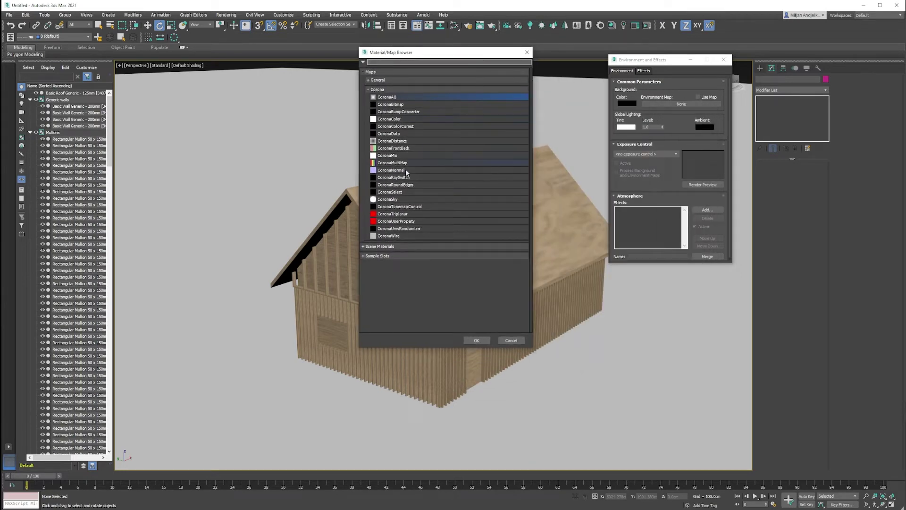
{"action": "double_click", "coordinate": [393, 200]}
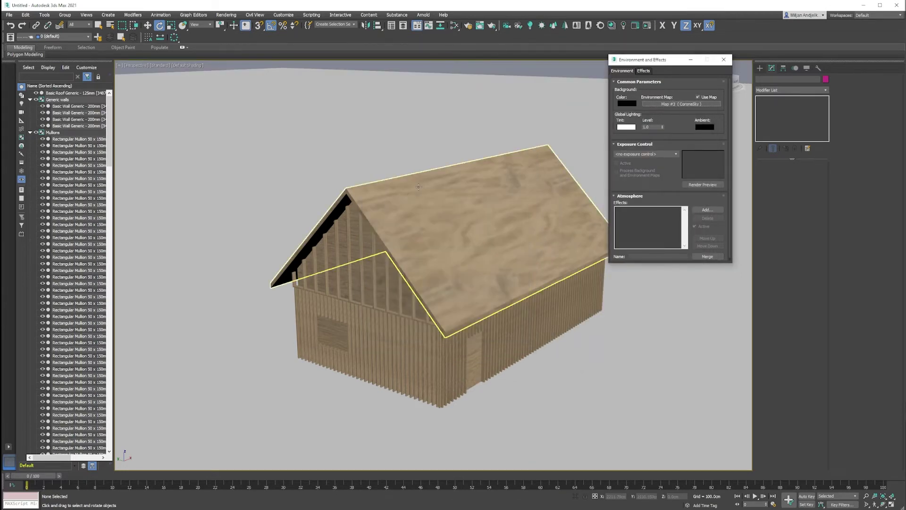
Step: Place the CoronaSky environment map in the Slate Material Editor as an instance, then close the environment settings and the editor
{"action": "scroll", "coordinate": [404, 194], "scroll_direction": "up", "scroll_amount": 5}
{"action": "key", "text": "m"}
{"action": "left_click_drag", "start_coordinate": [682, 106], "coordinate": [317, 122]}
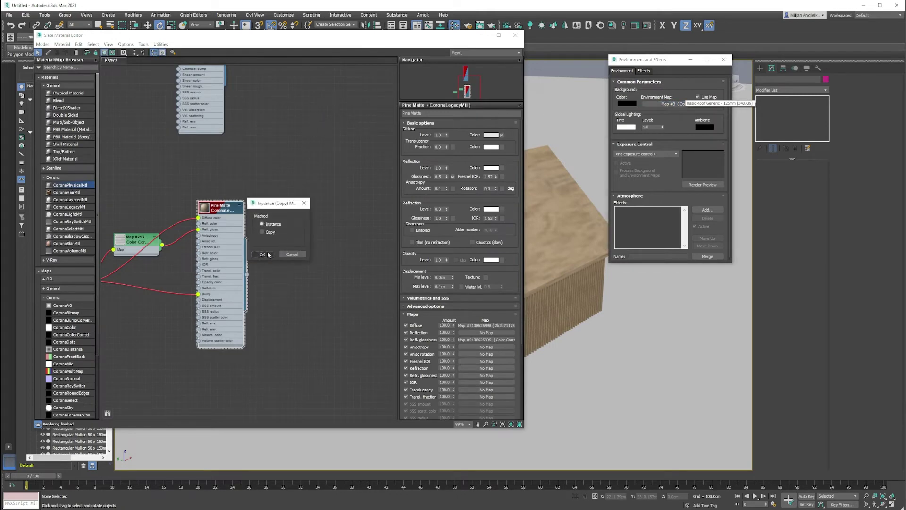
{"action": "left_click", "coordinate": [262, 254]}
{"action": "left_click", "coordinate": [723, 60]}
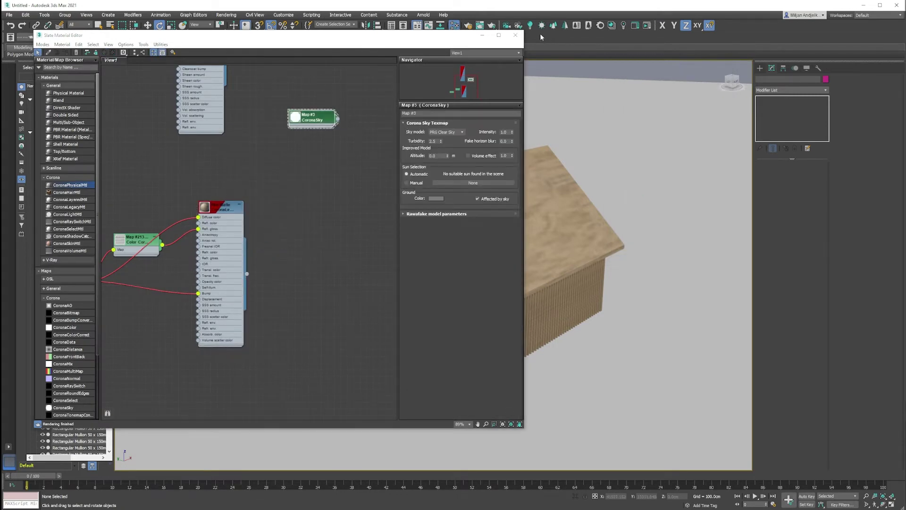
{"action": "scroll", "coordinate": [590, 95], "scroll_direction": "down", "scroll_amount": 5}
{"action": "left_click", "coordinate": [515, 34]}
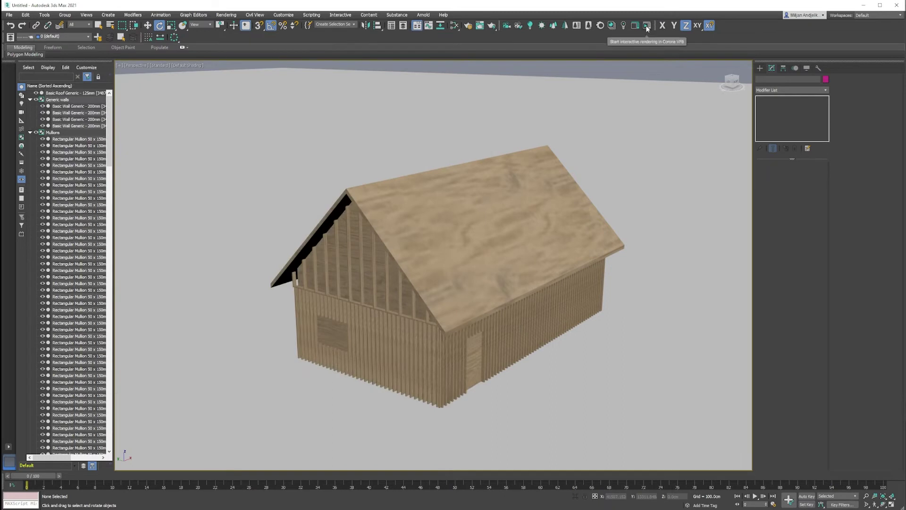
Step: Start Corona interactive rendering of the perspective view and set the tone mapping's highlight compression to 8
{"action": "left_click", "coordinate": [646, 28]}
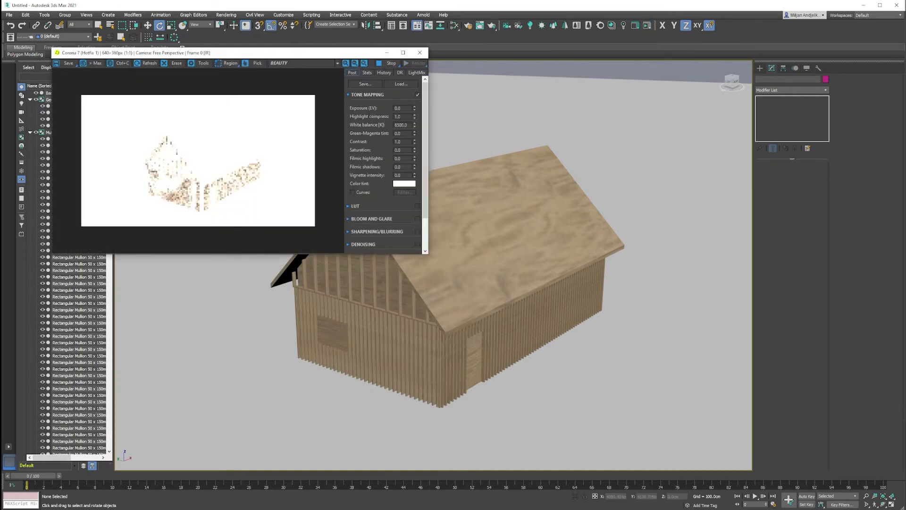
{"action": "scroll", "coordinate": [472, 236], "scroll_direction": "up", "scroll_amount": 2}
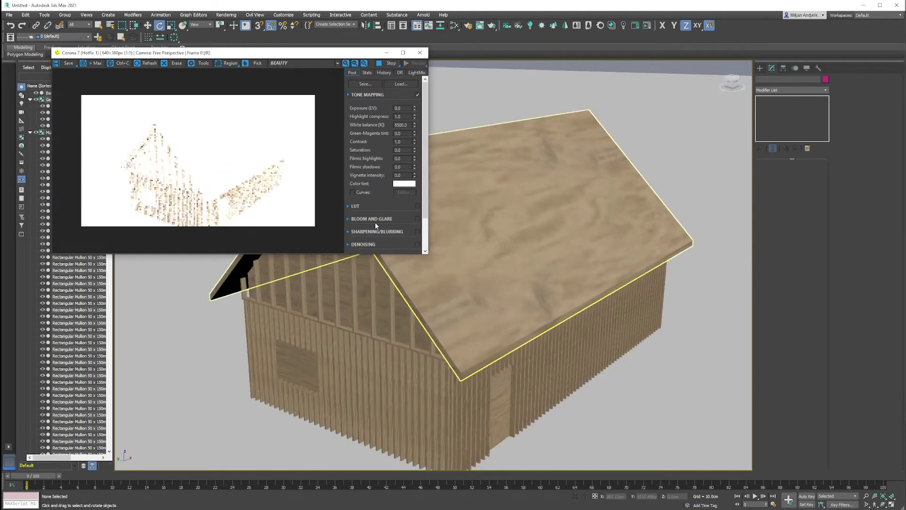
{"action": "double_click", "coordinate": [403, 117]}
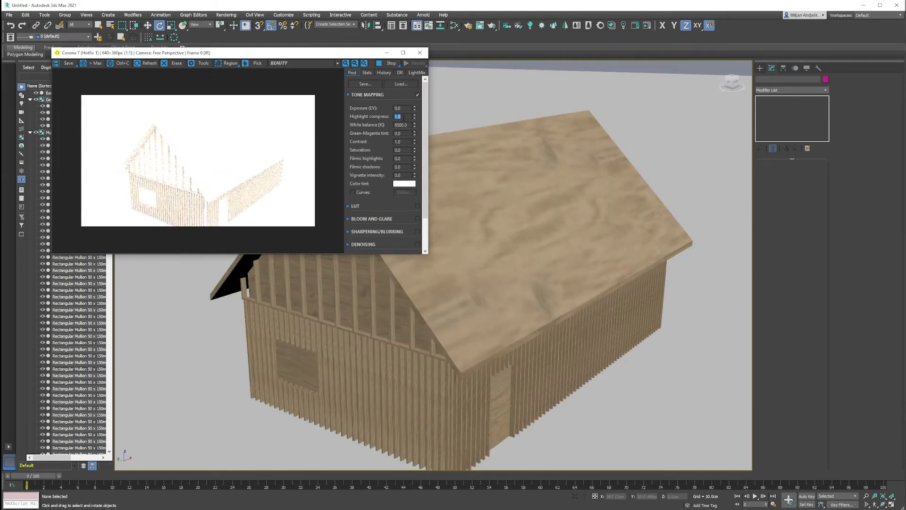
{"action": "type", "text": "8"}
{"action": "key", "text": "Return"}
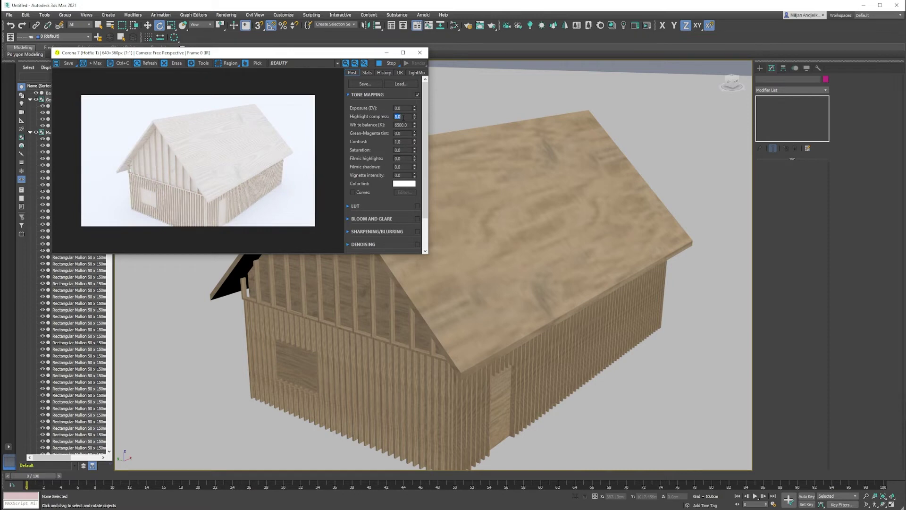
Step: Set the length, width and height of the Mullions group's box UVW Map to 25 cm, then close the interactive render
{"action": "scroll", "coordinate": [354, 278], "scroll_direction": "up", "scroll_amount": 5}
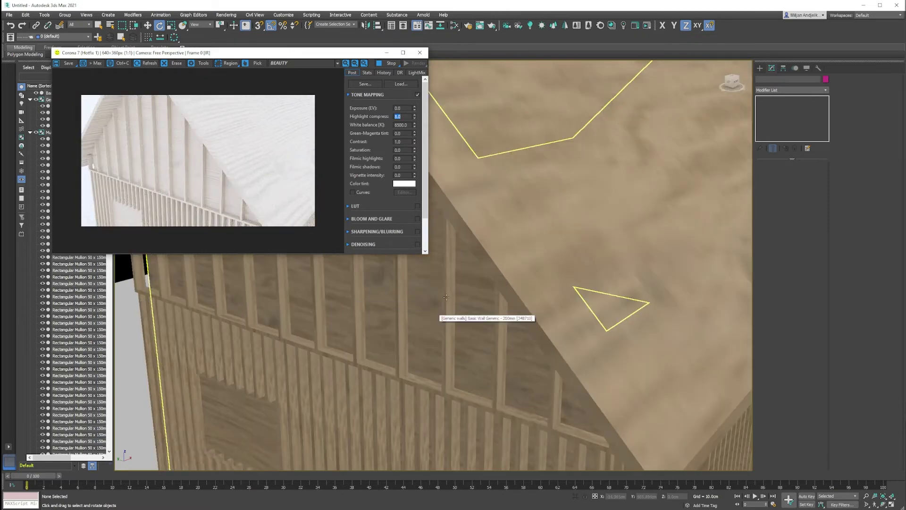
{"action": "scroll", "coordinate": [446, 297], "scroll_direction": "up", "scroll_amount": 3}
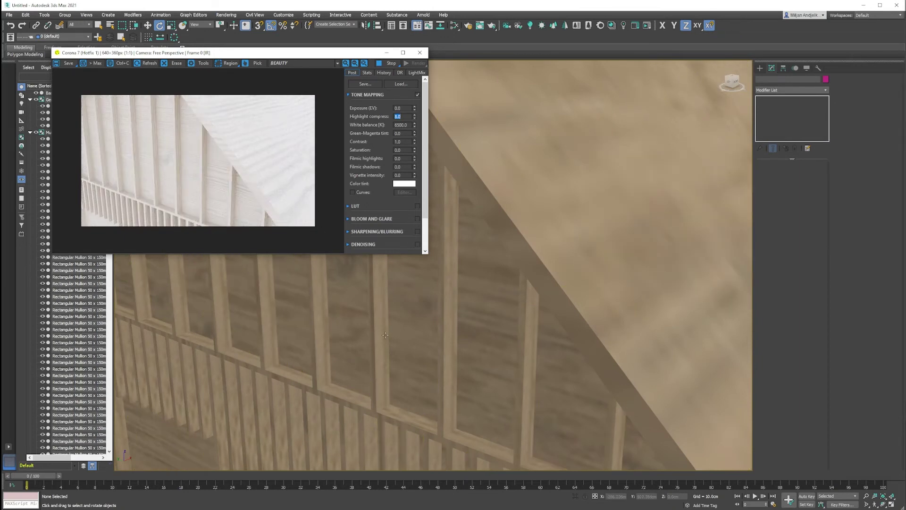
{"action": "left_click", "coordinate": [378, 349]}
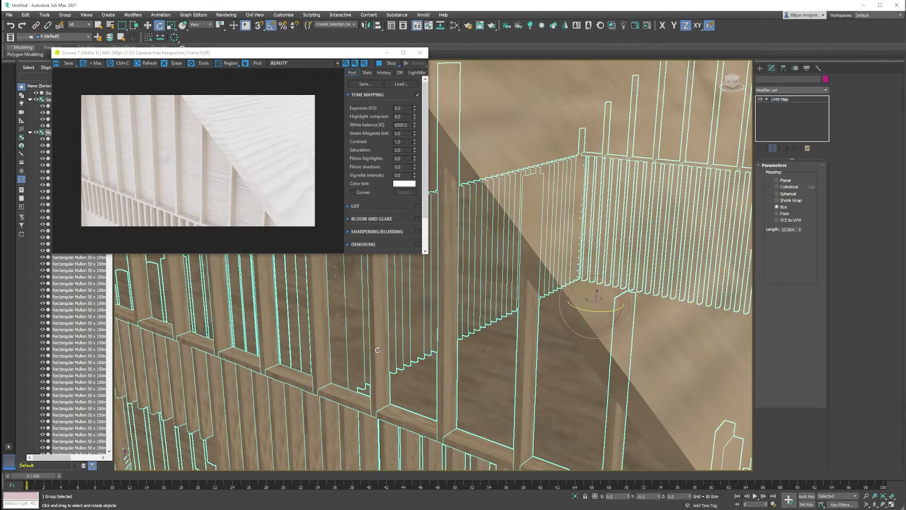
{"action": "double_click", "coordinate": [788, 230]}
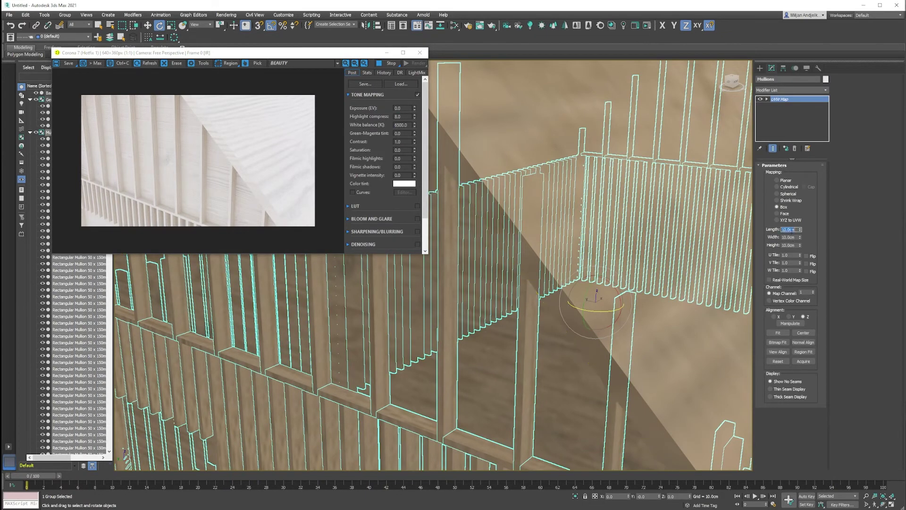
{"action": "type", "text": "25"}
{"action": "key", "text": "Tab"}
{"action": "type", "text": "25"}
{"action": "key", "text": "Tab"}
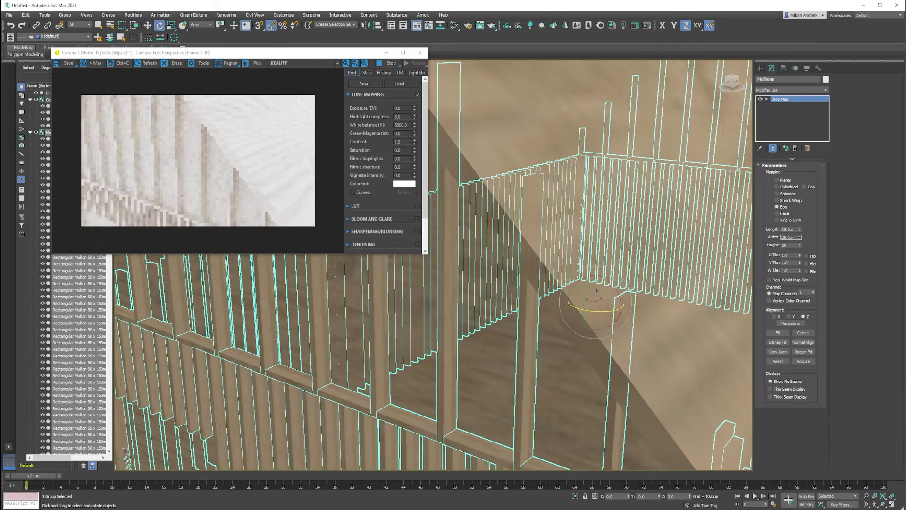
{"action": "type", "text": "25"}
{"action": "key", "text": "Return"}
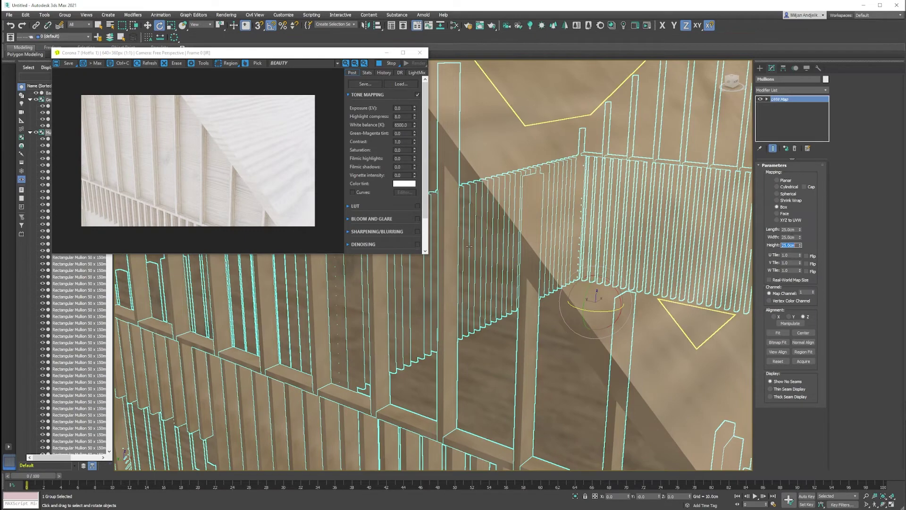
{"action": "scroll", "coordinate": [512, 287], "scroll_direction": "down", "scroll_amount": 3}
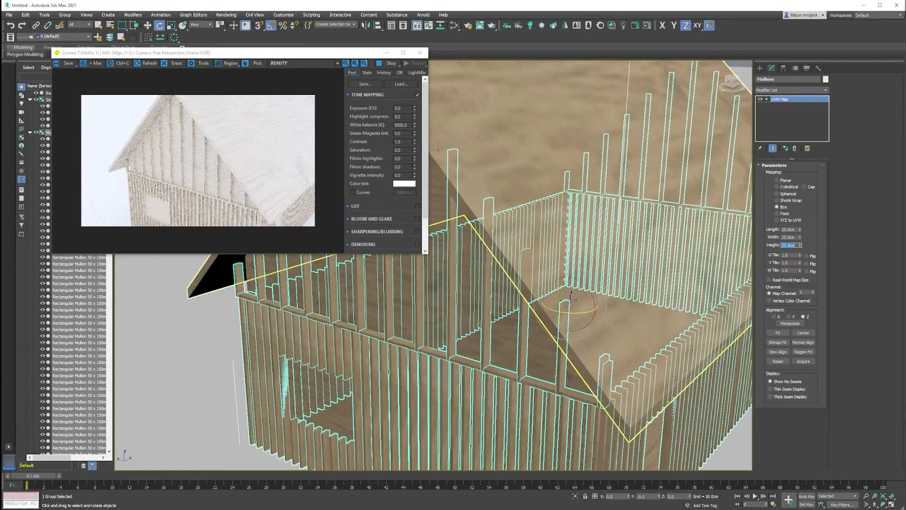
{"action": "left_click", "coordinate": [419, 52]}
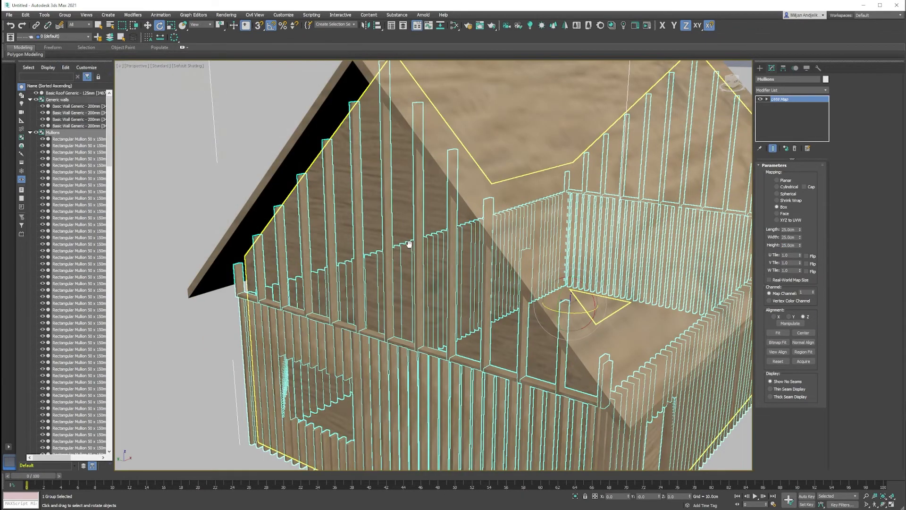
Step: Switch to the four-viewport layout, clear the selection, and test-render the whole house interactively from the perspective view
{"action": "key", "text": "alt+w"}
{"action": "left_click", "coordinate": [292, 176]}
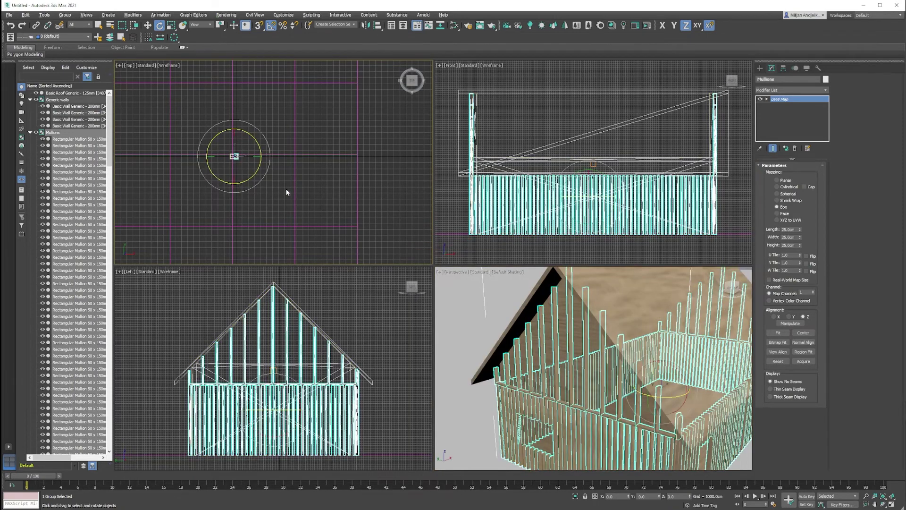
{"action": "middle_click_drag", "start_coordinate": [260, 184], "coordinate": [295, 211]}
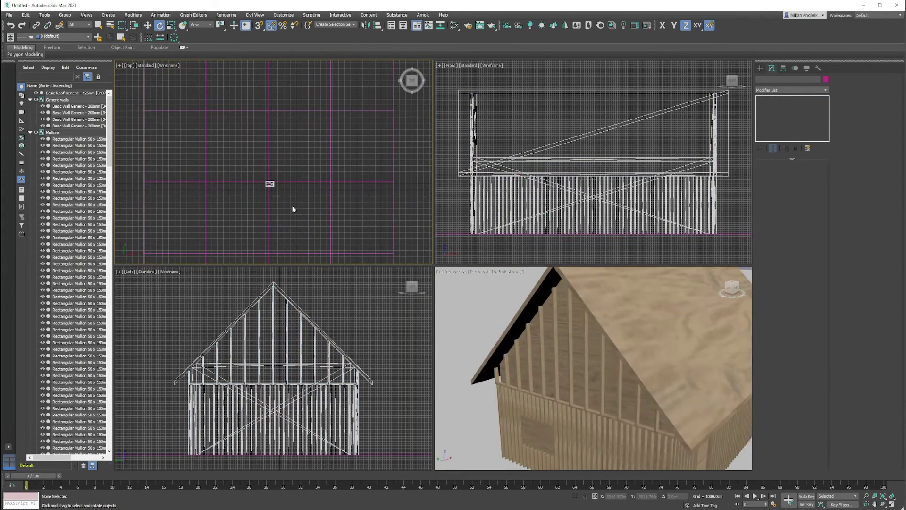
{"action": "scroll", "coordinate": [585, 352], "scroll_direction": "down", "scroll_amount": 5}
{"action": "scroll", "coordinate": [589, 348], "scroll_direction": "up", "scroll_amount": 2}
{"action": "middle_click_drag", "start_coordinate": [590, 348], "coordinate": [571, 363]}
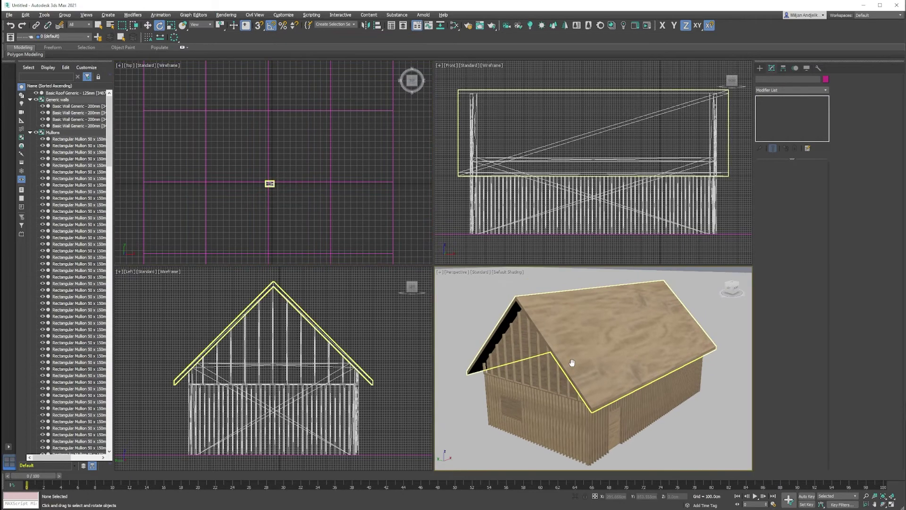
{"action": "left_click", "coordinate": [646, 25]}
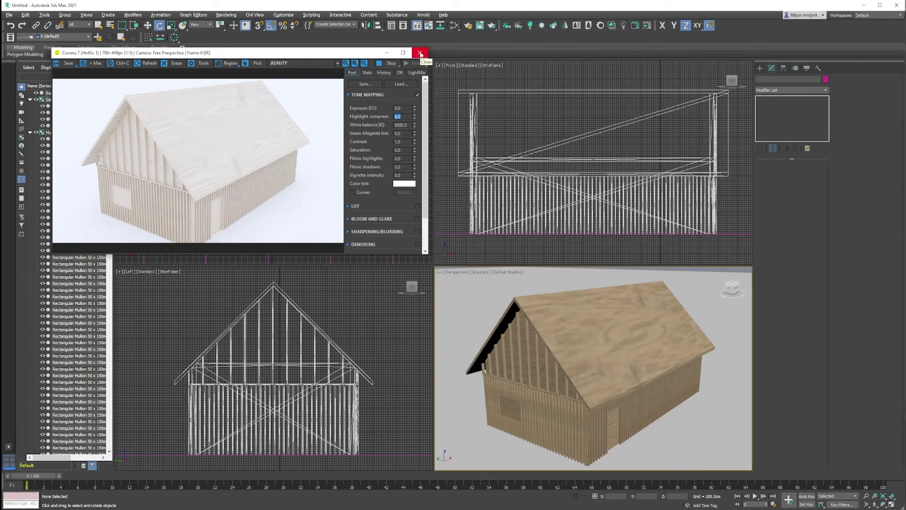
{"action": "left_click", "coordinate": [420, 53]}
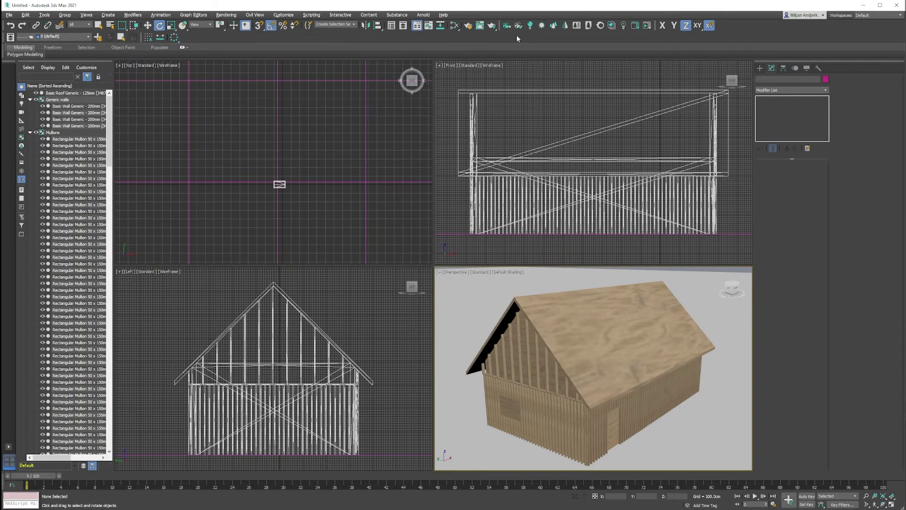
Step: Create a CoronaSun in the Top view, placed up and to the left of the house and targeted at it
{"action": "left_click", "coordinate": [542, 31]}
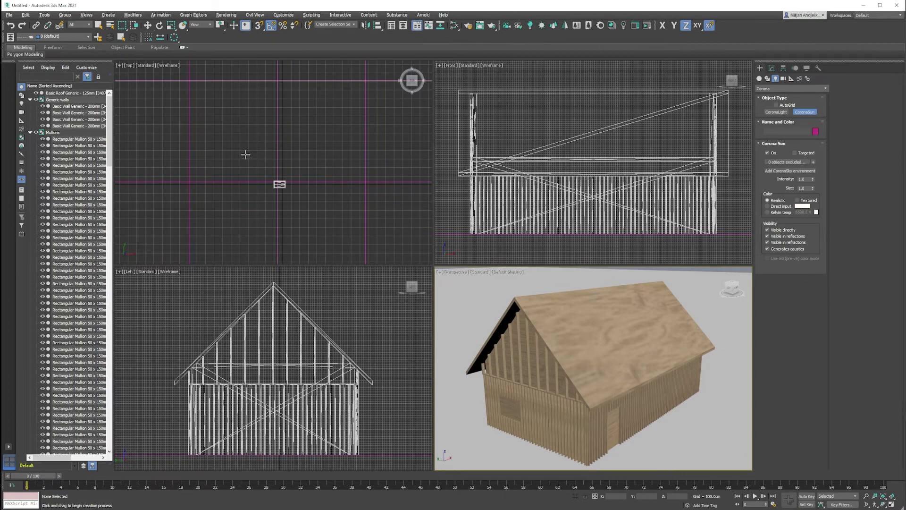
{"action": "left_click_drag", "start_coordinate": [244, 152], "coordinate": [274, 178]}
{"action": "left_click", "coordinate": [264, 169]}
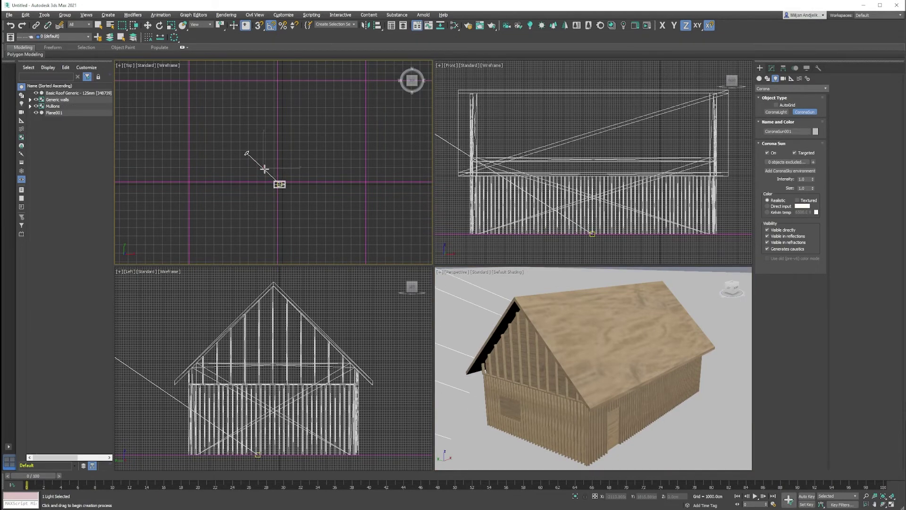
{"action": "key", "text": "e"}
Step: Set the CoronaSun's intensity to 0.1 and its size to 10
{"action": "left_click", "coordinate": [771, 68]}
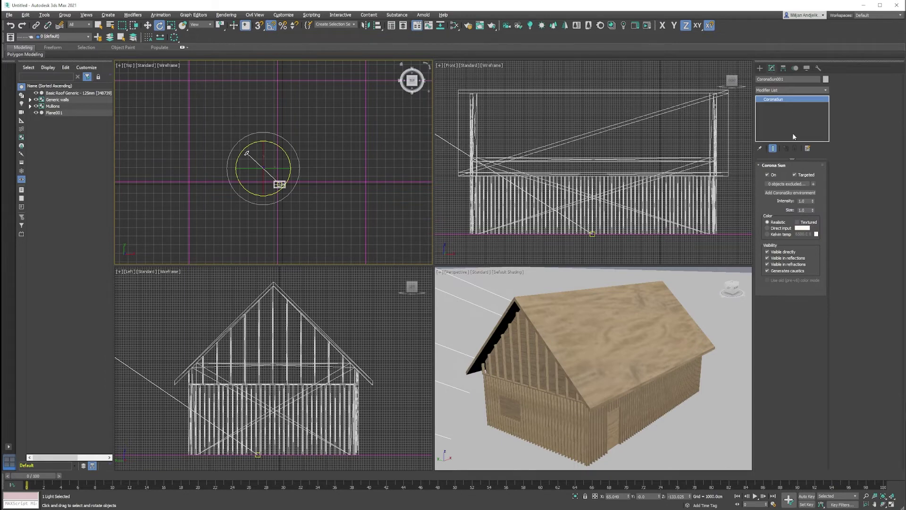
{"action": "left_click", "coordinate": [802, 200]}
{"action": "type", "text": ".1"}
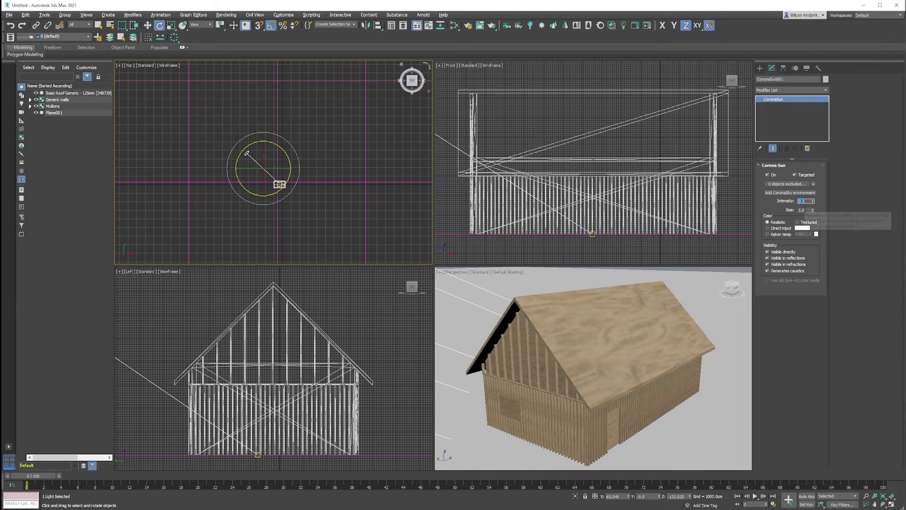
{"action": "left_click", "coordinate": [804, 209]}
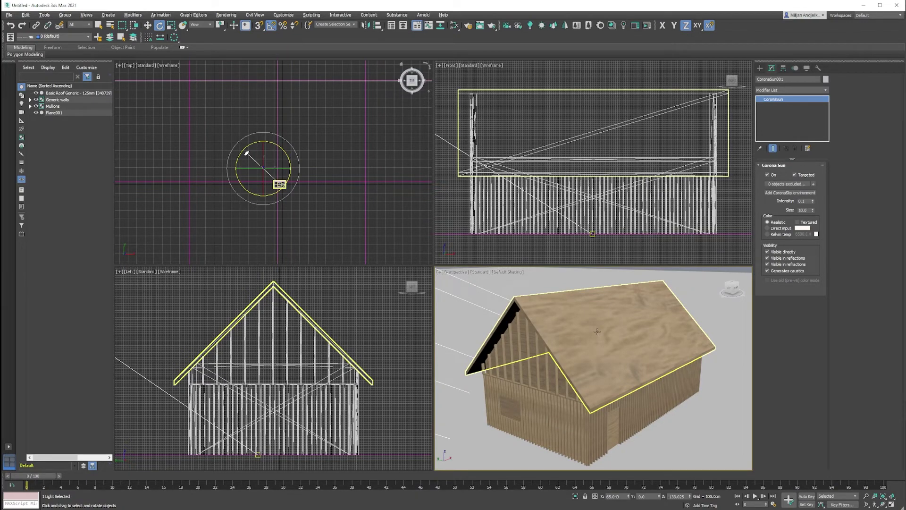
Step: Show the safe frame in the perspective view, test-render the sunlit house interactively and close the render
{"action": "key", "text": "shift+f"}
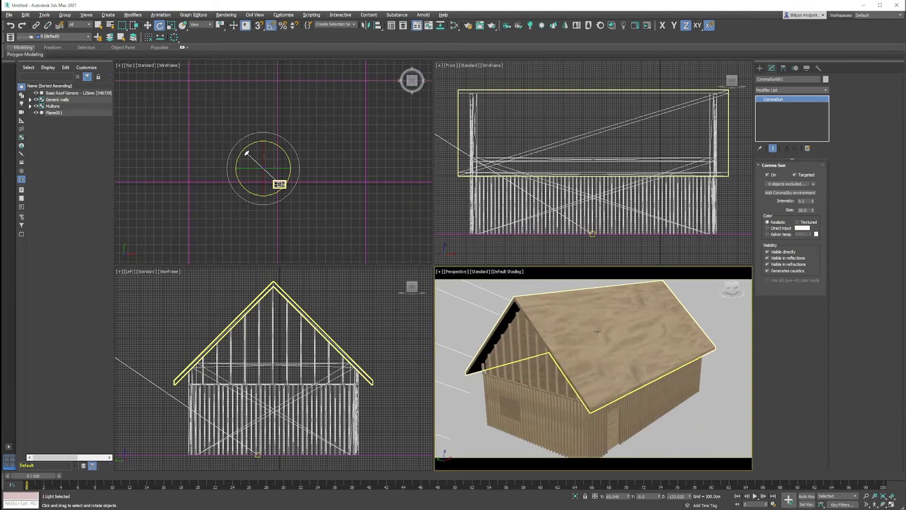
{"action": "left_click", "coordinate": [645, 27]}
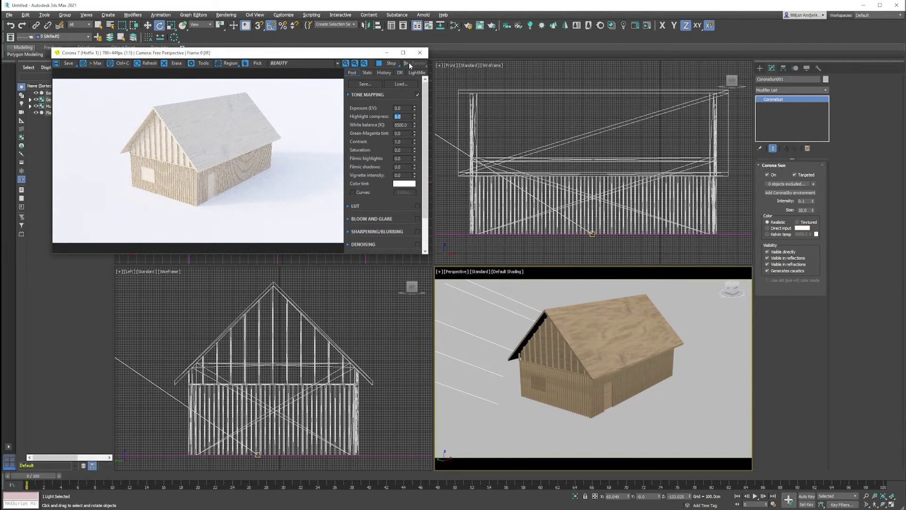
{"action": "left_click", "coordinate": [419, 53]}
Step: Create a CoronaCam in the Top view, aimed at the house from the lower left, and show its view in the perspective viewport
{"action": "right_click", "coordinate": [253, 216]}
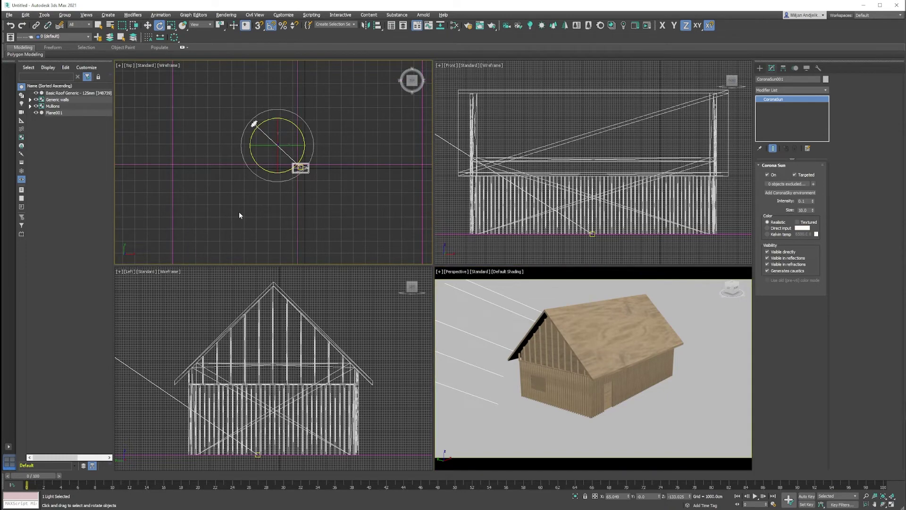
{"action": "left_click", "coordinate": [492, 28]}
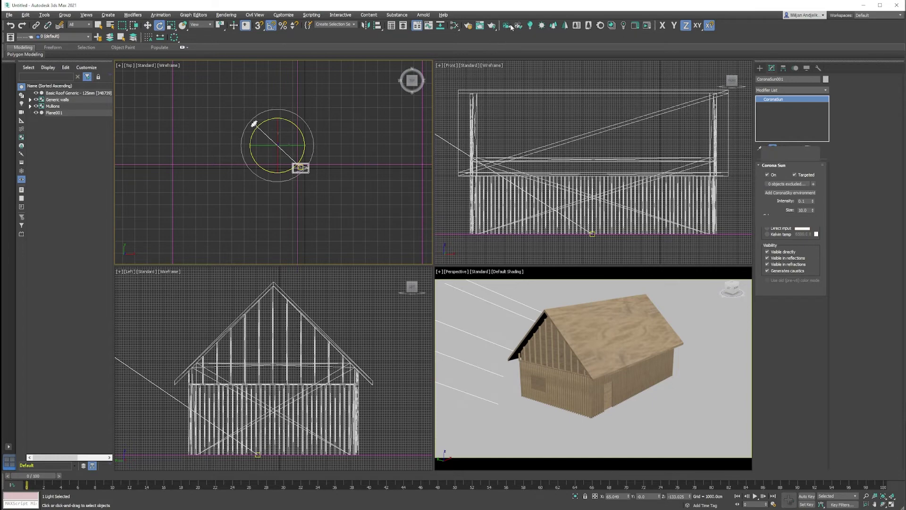
{"action": "left_click", "coordinate": [508, 26]}
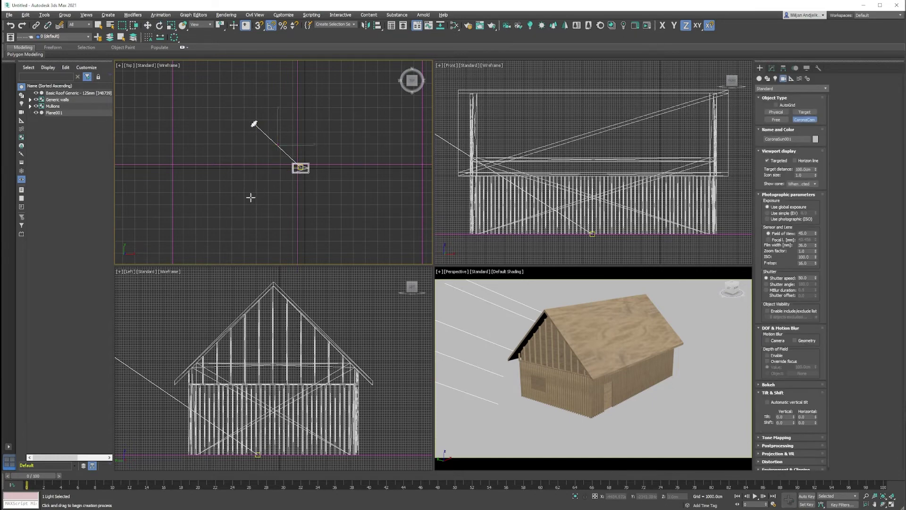
{"action": "left_click_drag", "start_coordinate": [242, 202], "coordinate": [300, 167]}
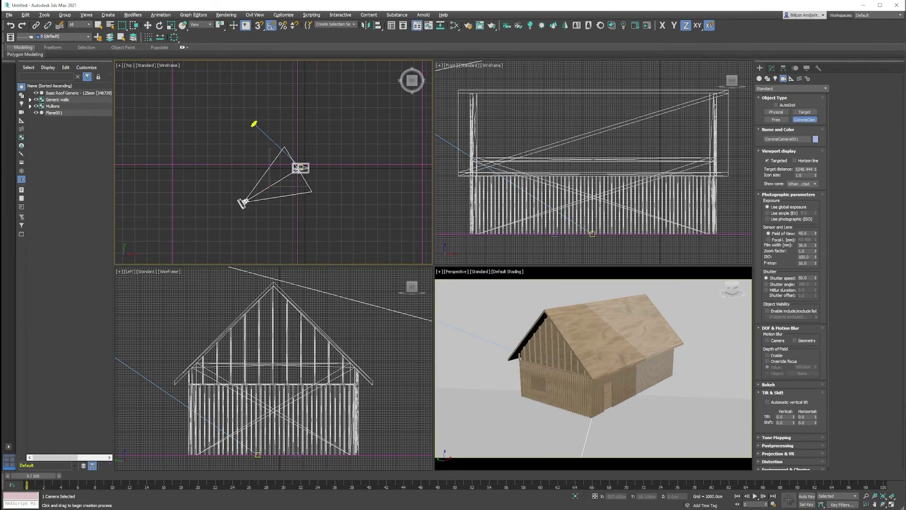
{"action": "right_click", "coordinate": [598, 353]}
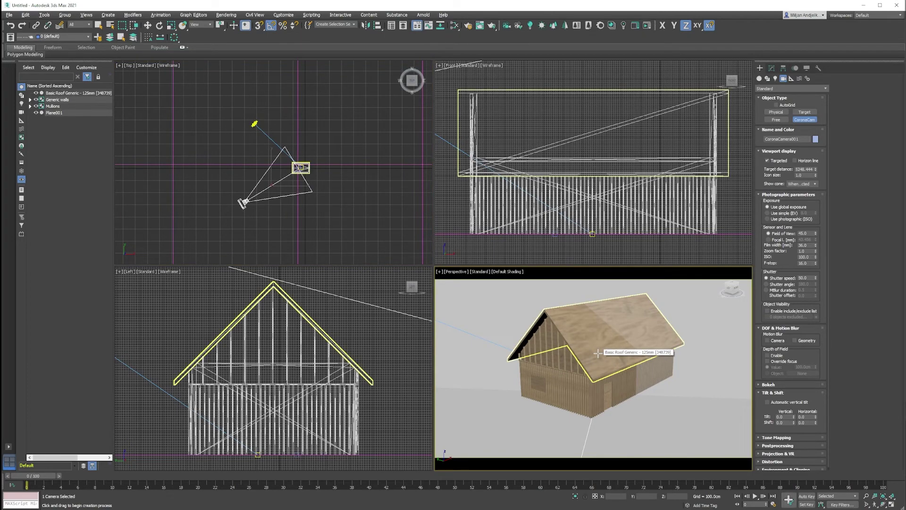
{"action": "key", "text": "c"}
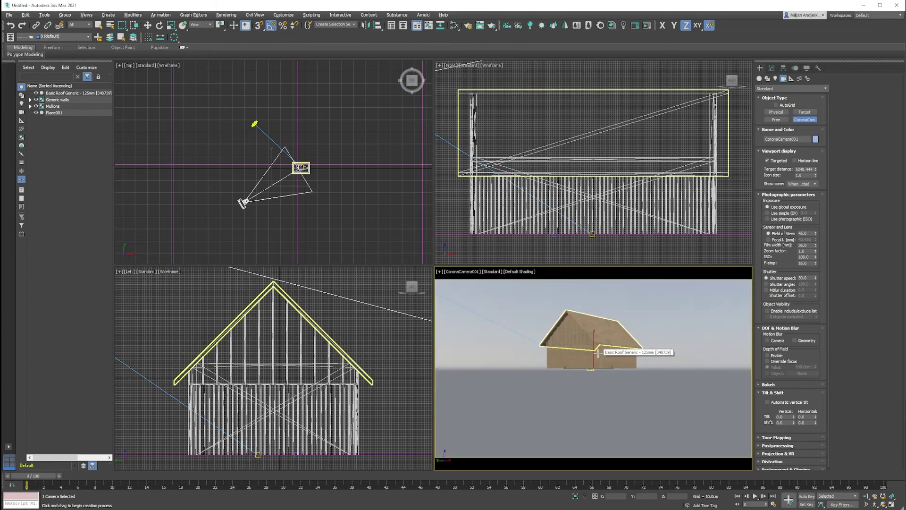
Step: Raise the camera well above the house in the Front view and move it closer to the house in the Top view
{"action": "right_click", "coordinate": [560, 220]}
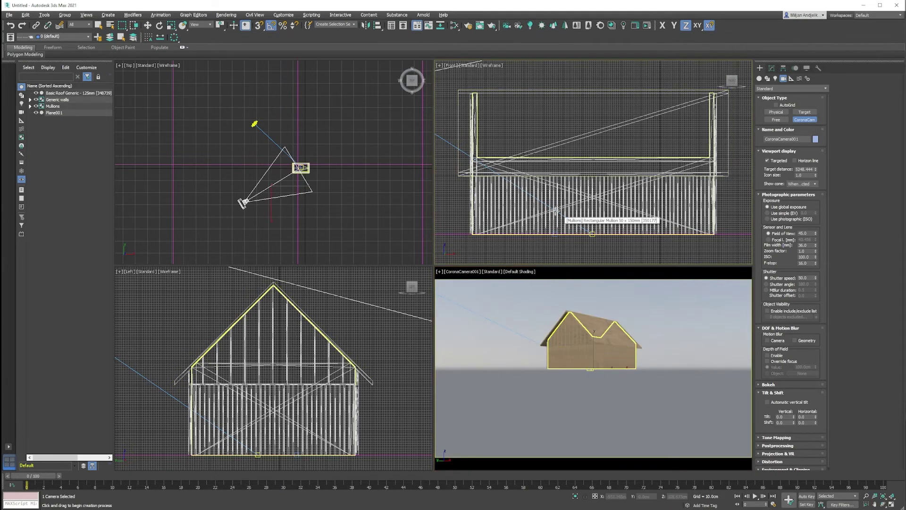
{"action": "scroll", "coordinate": [553, 203], "scroll_direction": "up", "scroll_amount": 1}
{"action": "key", "text": "w"}
{"action": "scroll", "coordinate": [553, 203], "scroll_direction": "down", "scroll_amount": 7}
{"action": "middle_click_drag", "start_coordinate": [449, 214], "coordinate": [529, 221]}
{"action": "scroll", "coordinate": [522, 220], "scroll_direction": "up", "scroll_amount": 2}
{"action": "scroll", "coordinate": [478, 219], "scroll_direction": "down", "scroll_amount": 2}
{"action": "left_click_drag", "start_coordinate": [495, 207], "coordinate": [495, 151]}
{"action": "left_click_drag", "start_coordinate": [255, 193], "coordinate": [262, 187]}
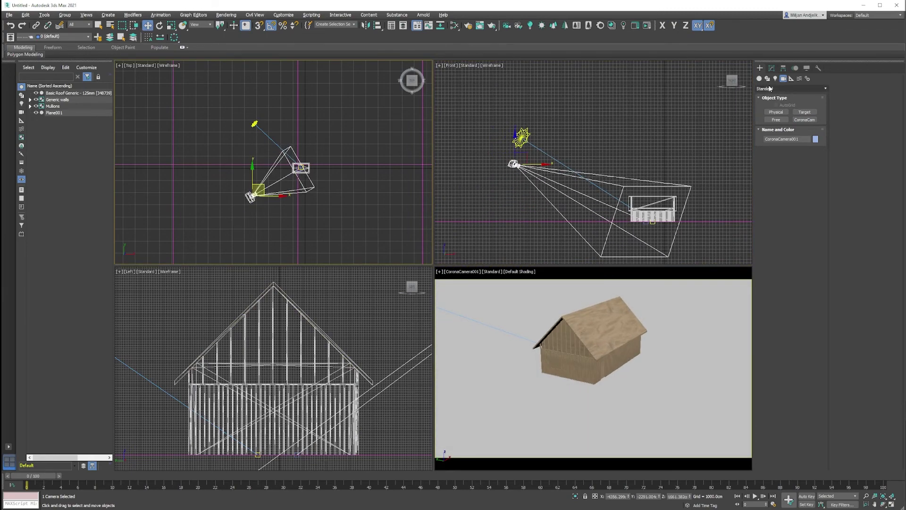
Step: List cameras in the Scene Explorer and switch the camera's lens control to focal length, set to 60 mm
{"action": "left_click", "coordinate": [21, 113]}
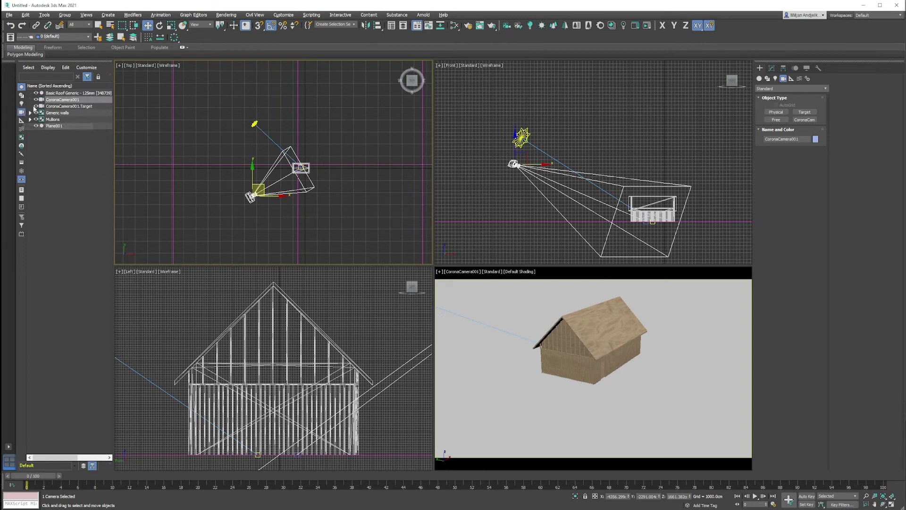
{"action": "left_click", "coordinate": [772, 68]}
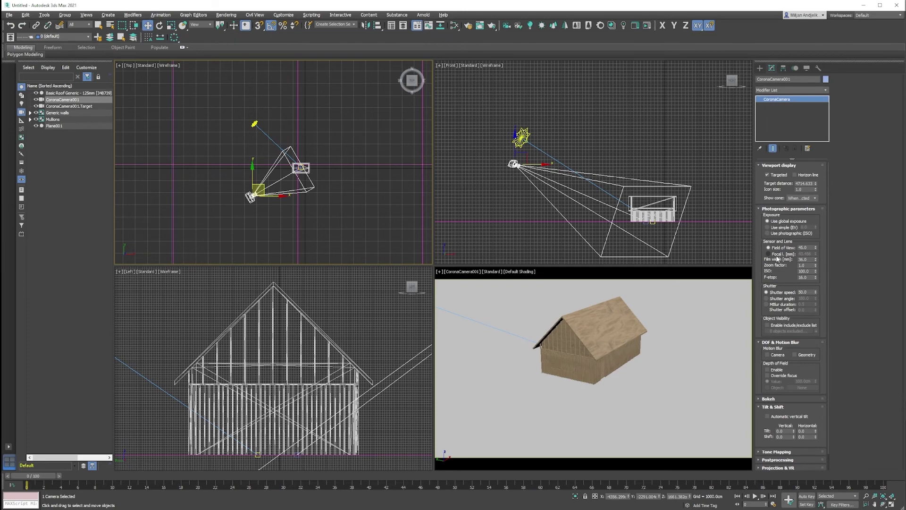
{"action": "left_click", "coordinate": [768, 254]}
{"action": "double_click", "coordinate": [809, 253]}
{"action": "type", "text": "60"}
{"action": "key", "text": "Return"}
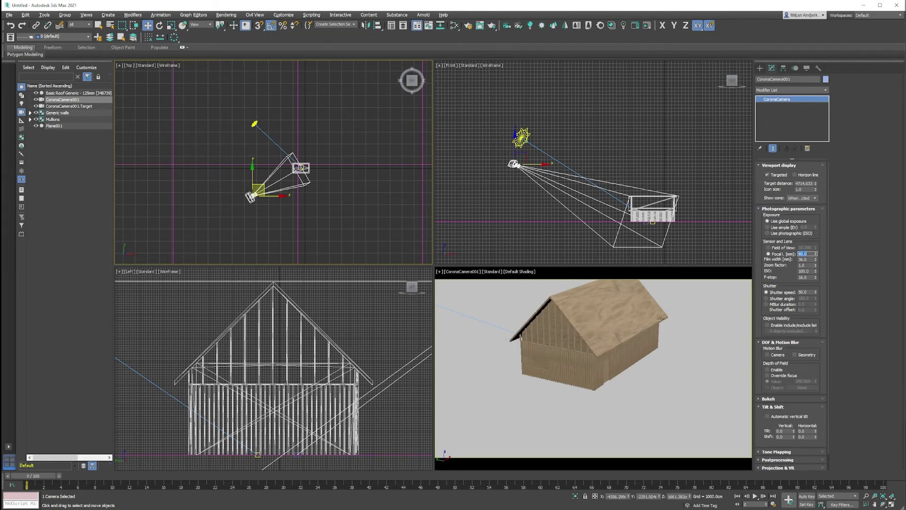
Step: Reframe the house in the camera view and move the camera closer to it in the Top view
{"action": "middle_click_drag", "start_coordinate": [650, 316], "coordinate": [643, 349]}
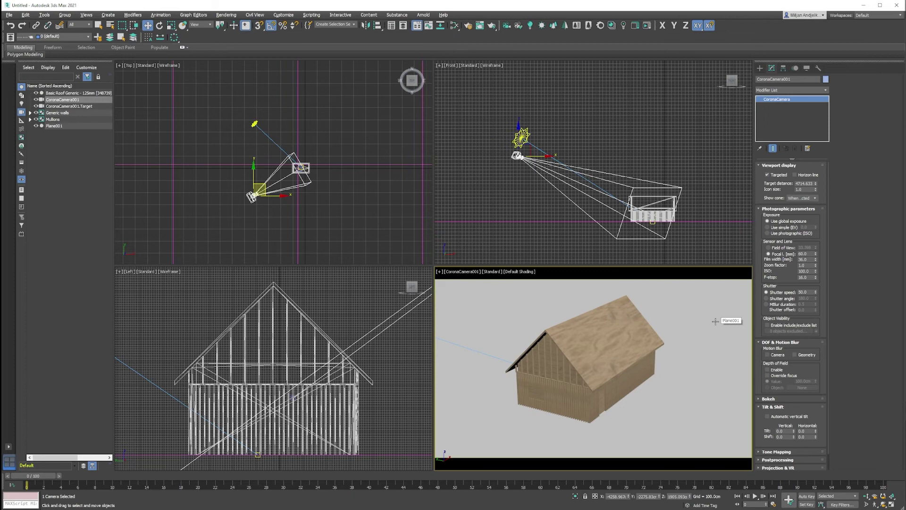
{"action": "left_click", "coordinate": [267, 196]}
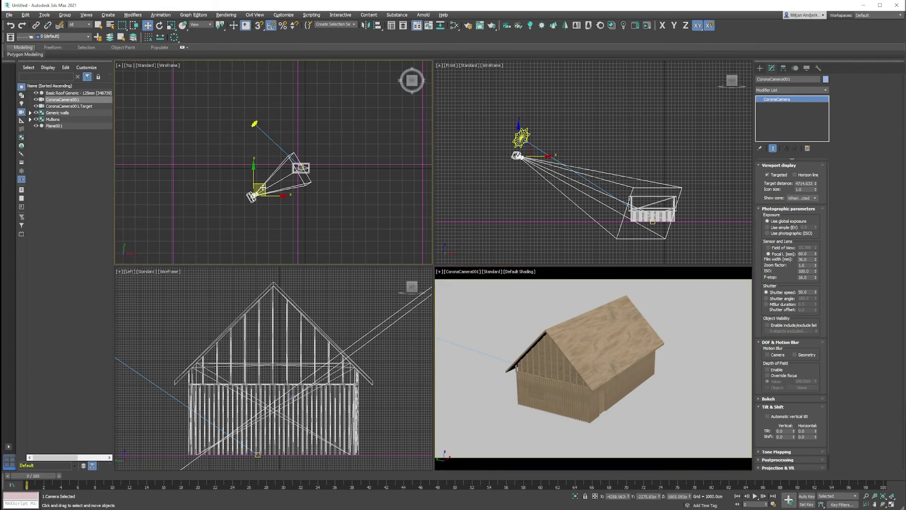
{"action": "left_click_drag", "start_coordinate": [263, 186], "coordinate": [270, 182]}
{"action": "middle_click_drag", "start_coordinate": [506, 150], "coordinate": [508, 149]}
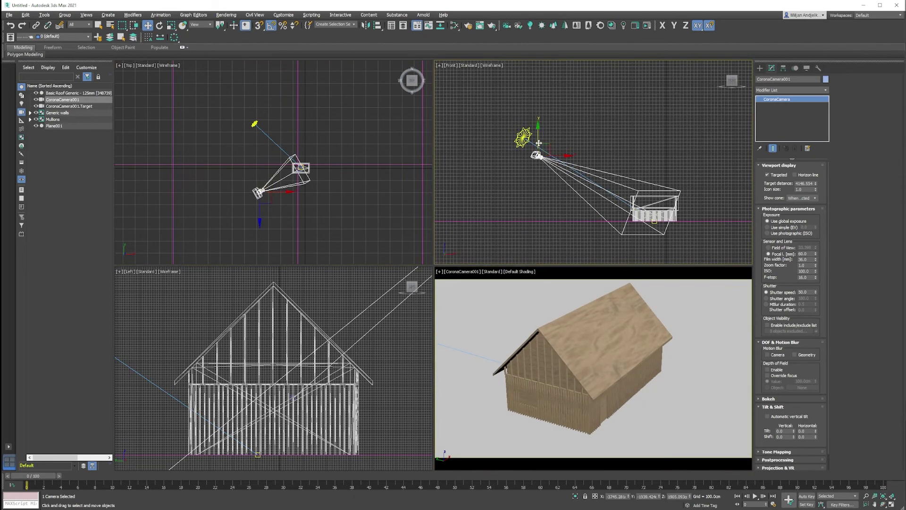
Step: Lower the camera in the Front view and pan the camera view to reposition the house in the frame
{"action": "left_click_drag", "start_coordinate": [539, 141], "coordinate": [536, 159]}
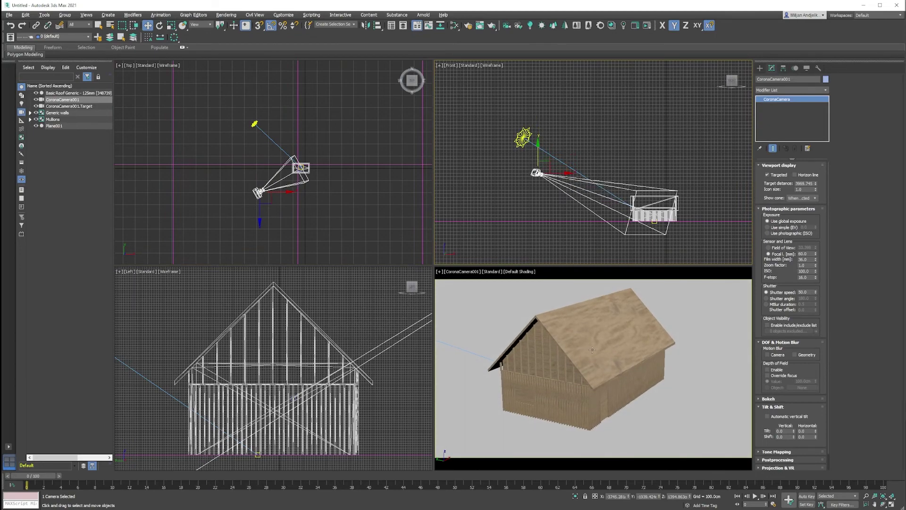
{"action": "middle_click_drag", "start_coordinate": [594, 351], "coordinate": [609, 355]}
{"action": "left_click", "coordinate": [534, 152]}
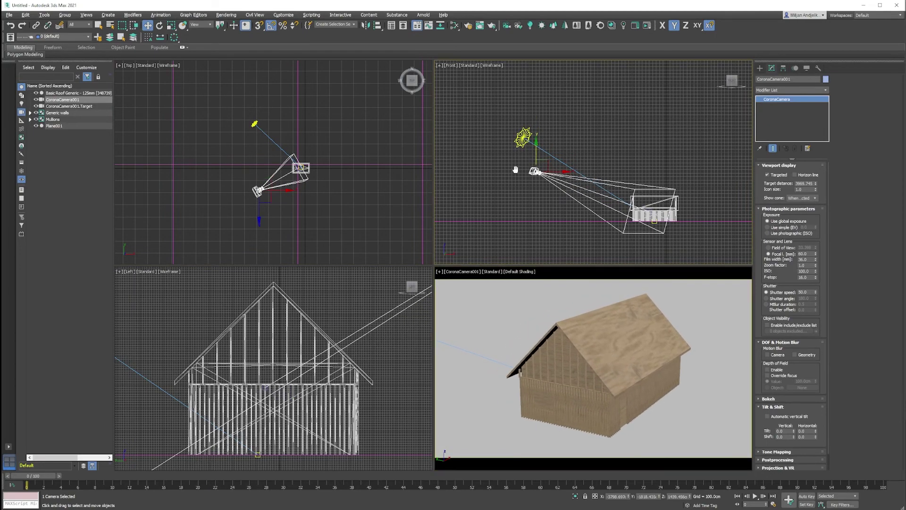
{"action": "mouse_move", "coordinate": [534, 152]}
{"action": "left_mouse_down"}
{"action": "mouse_move", "coordinate": [536, 169]}
{"action": "mouse_move", "coordinate": [531, 163]}
{"action": "left_mouse_up"}
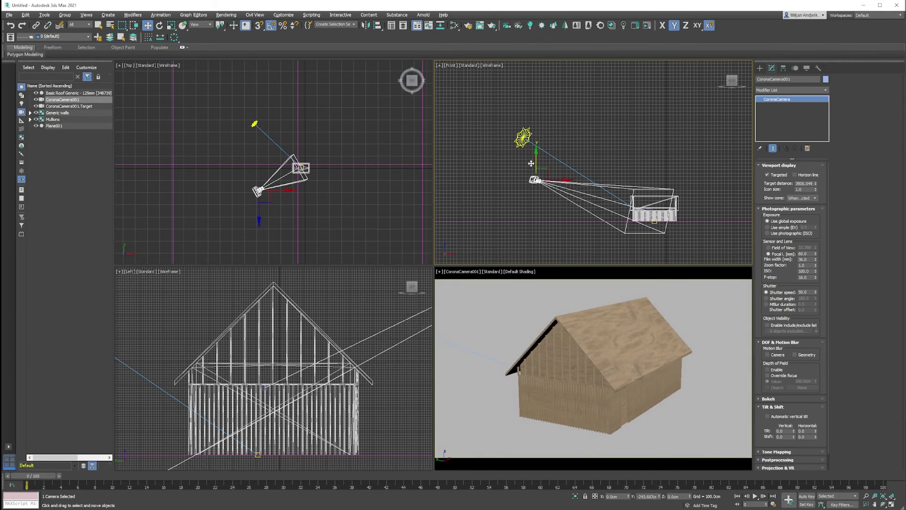
Step: Test-render the camera view with Corona interactive rendering and close the render
{"action": "middle_click", "coordinate": [518, 321]}
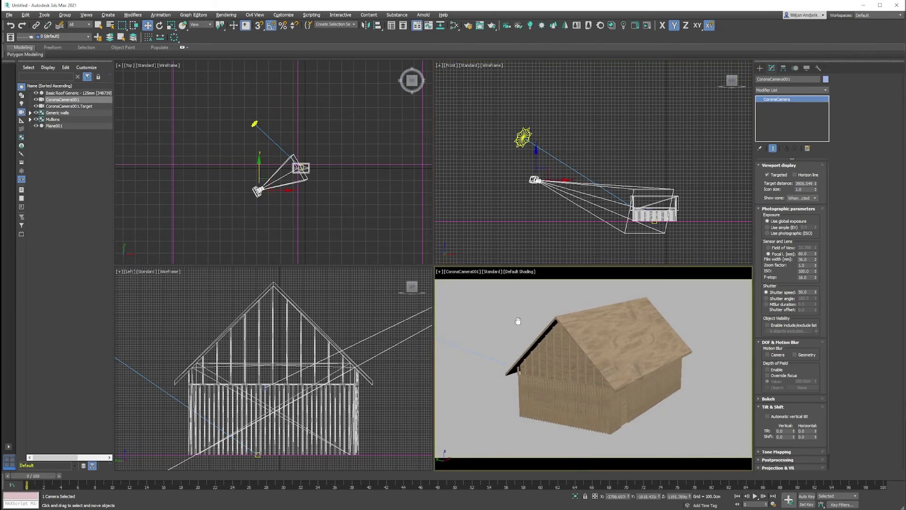
{"action": "left_click", "coordinate": [643, 27]}
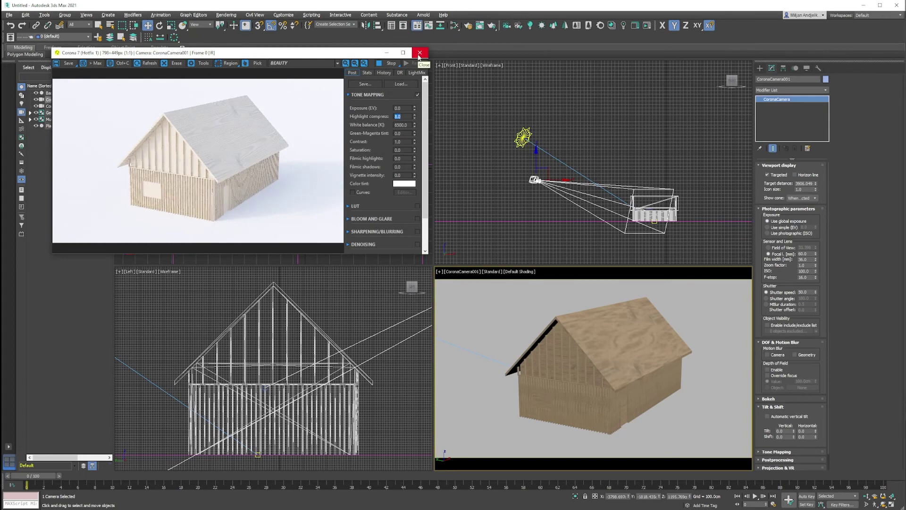
{"action": "left_click", "coordinate": [419, 53]}
Step: Fine-tune the camera's position in the camera and Top views and enable its automatic vertical tilt
{"action": "middle_click_drag", "start_coordinate": [519, 397], "coordinate": [504, 390]}
{"action": "left_click", "coordinate": [269, 183]}
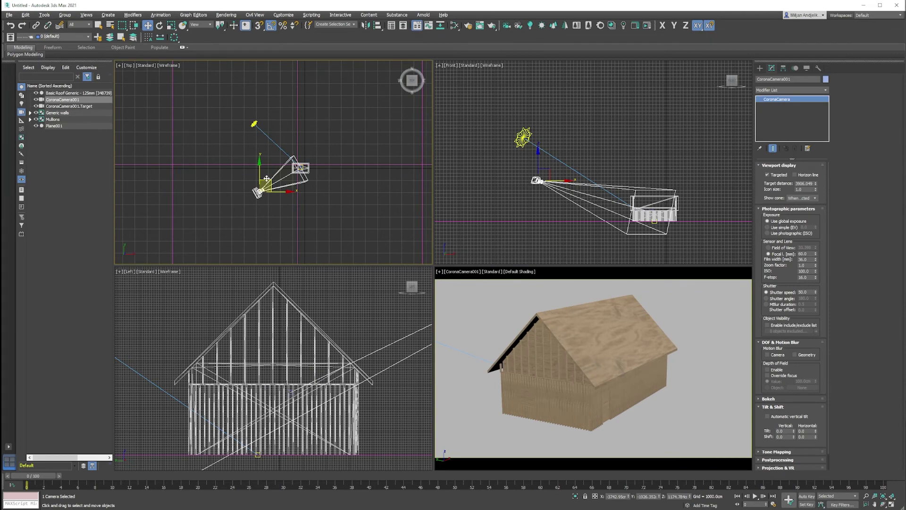
{"action": "left_click_drag", "start_coordinate": [266, 178], "coordinate": [267, 181]}
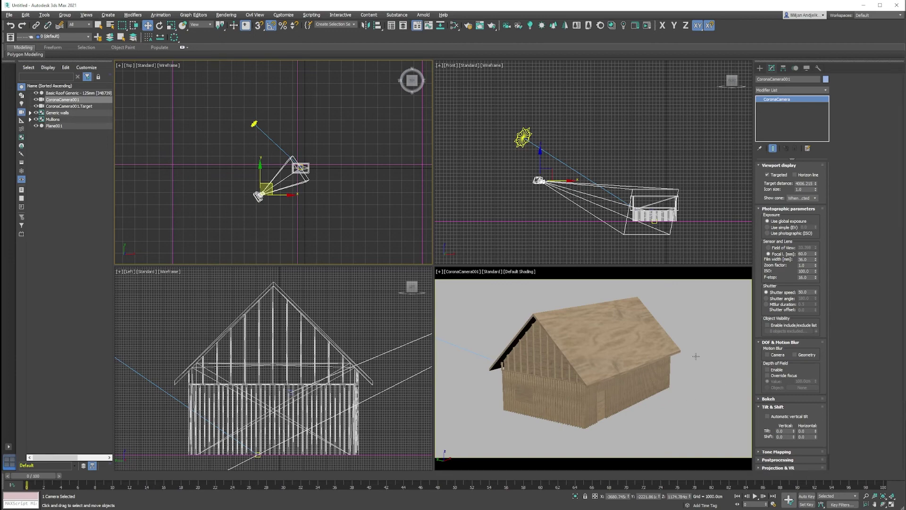
{"action": "left_click", "coordinate": [785, 418]}
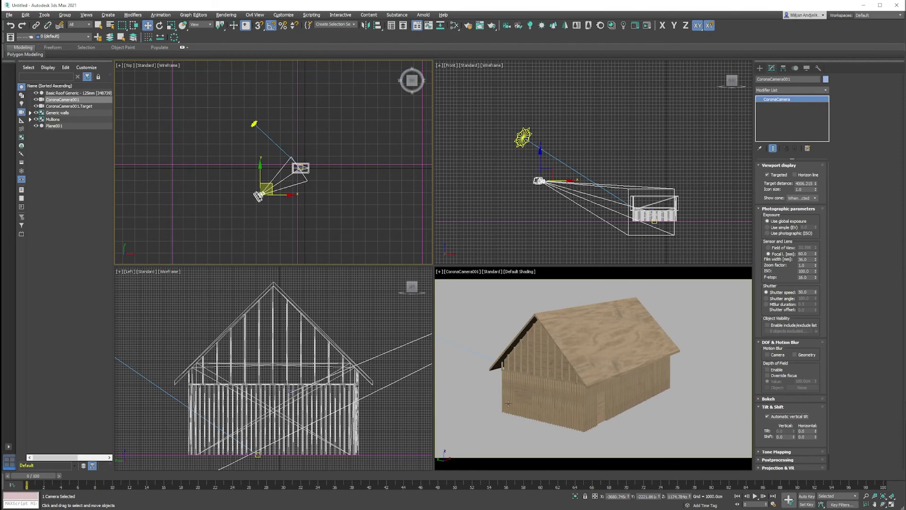
Step: Start a production render of the camera view and move the Corona frame buffer slightly higher
{"action": "right_click", "coordinate": [495, 300]}
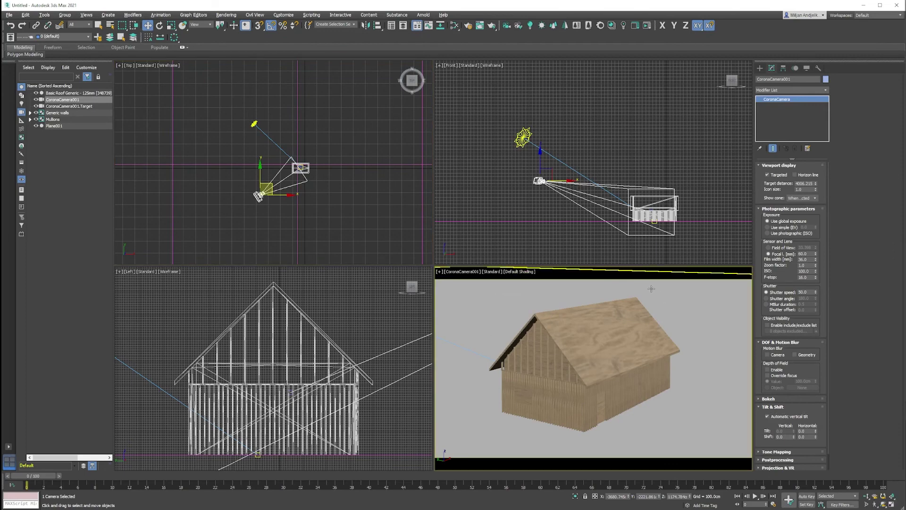
{"action": "left_click", "coordinate": [491, 27]}
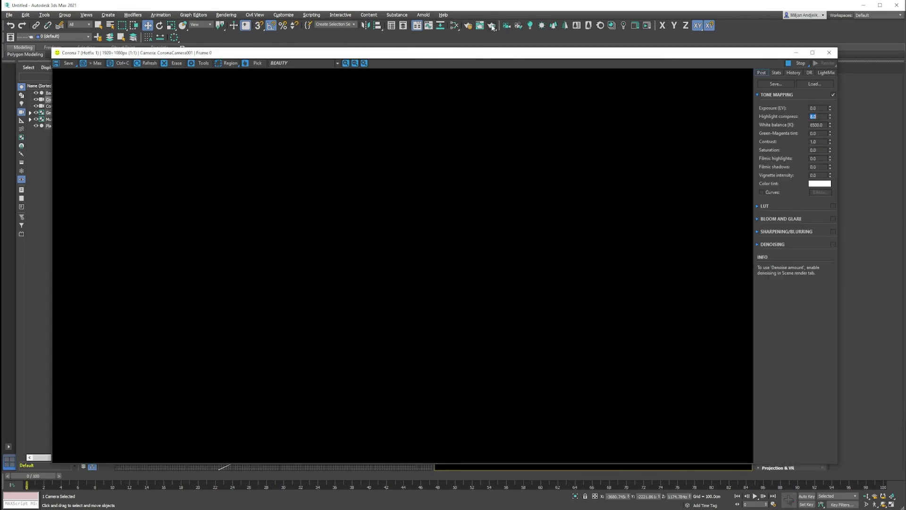
{"action": "left_click_drag", "start_coordinate": [358, 57], "coordinate": [357, 41]}
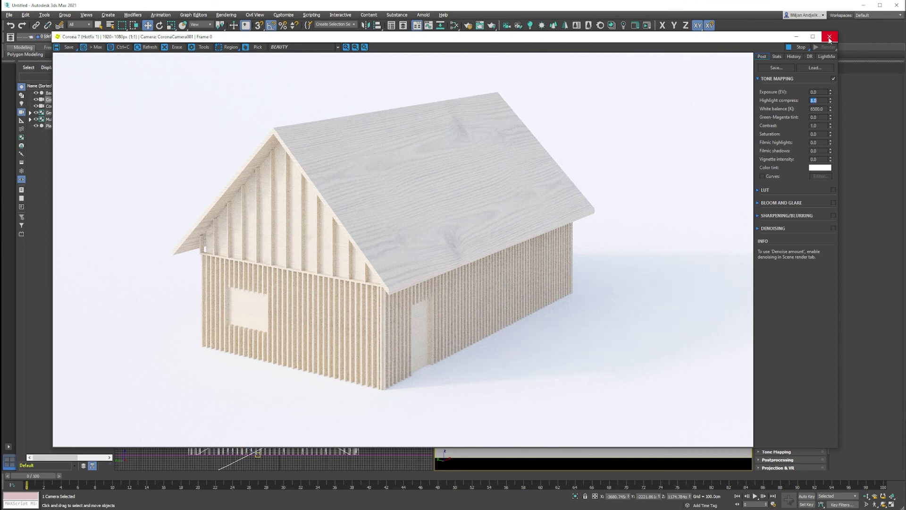
Step: Examine the Carpaints, Glass, Leather and Metals categories of the Corona Material Library
{"action": "left_click", "coordinate": [611, 26]}
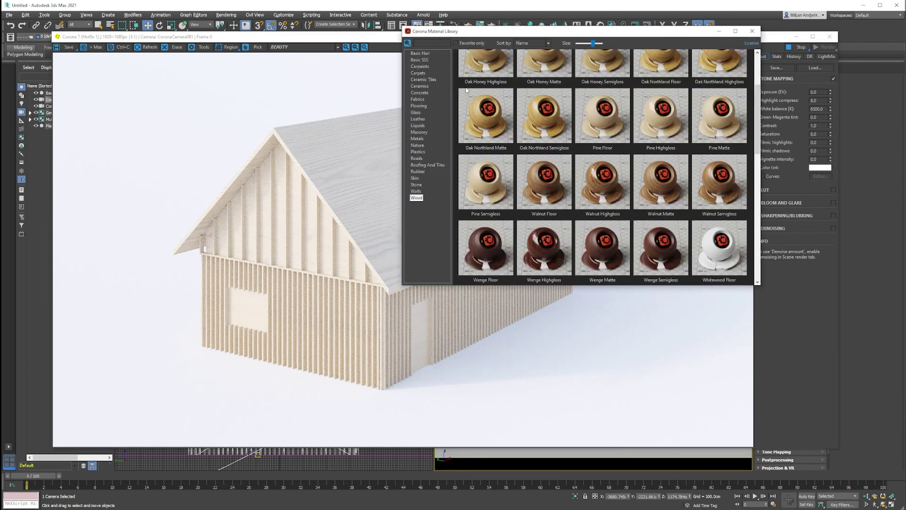
{"action": "left_click", "coordinate": [417, 66]}
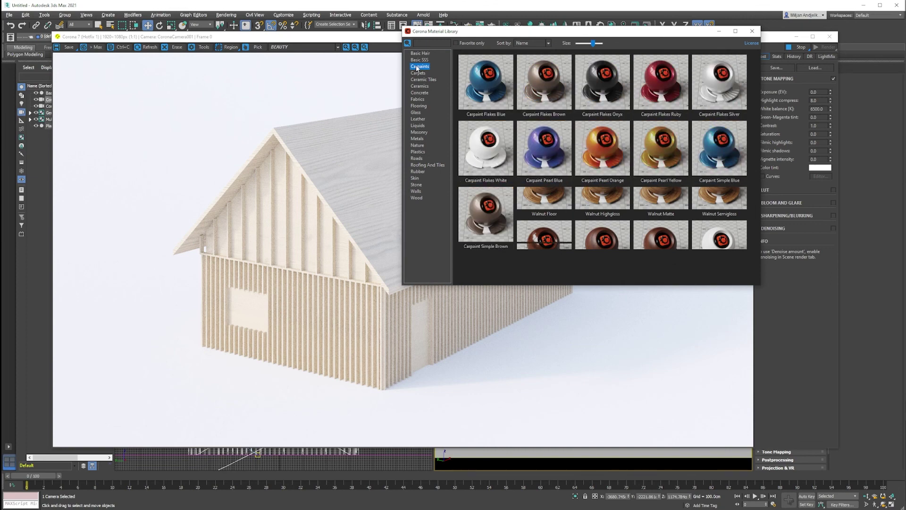
{"action": "mouse_move", "coordinate": [474, 33]}
{"action": "left_mouse_down"}
{"action": "mouse_move", "coordinate": [392, 38]}
{"action": "mouse_move", "coordinate": [457, 40]}
{"action": "left_mouse_up"}
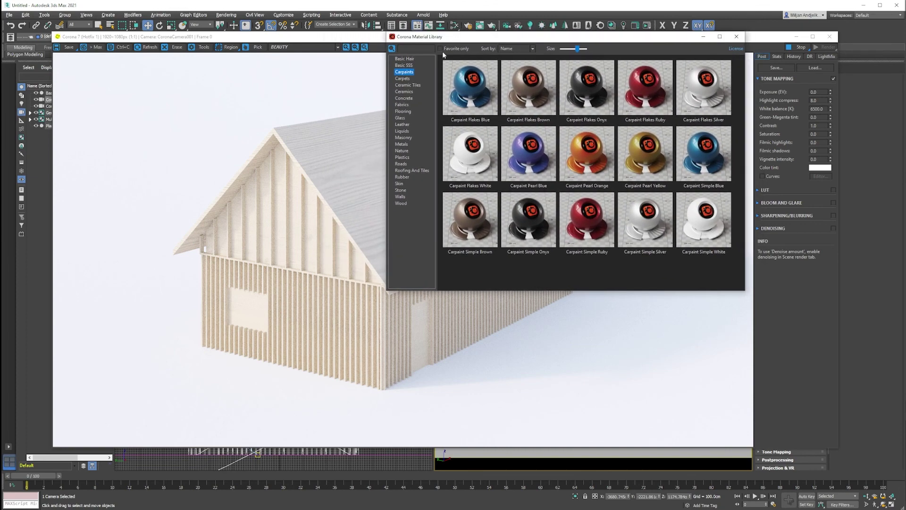
{"action": "left_click", "coordinate": [404, 117]}
{"action": "left_click", "coordinate": [404, 124]}
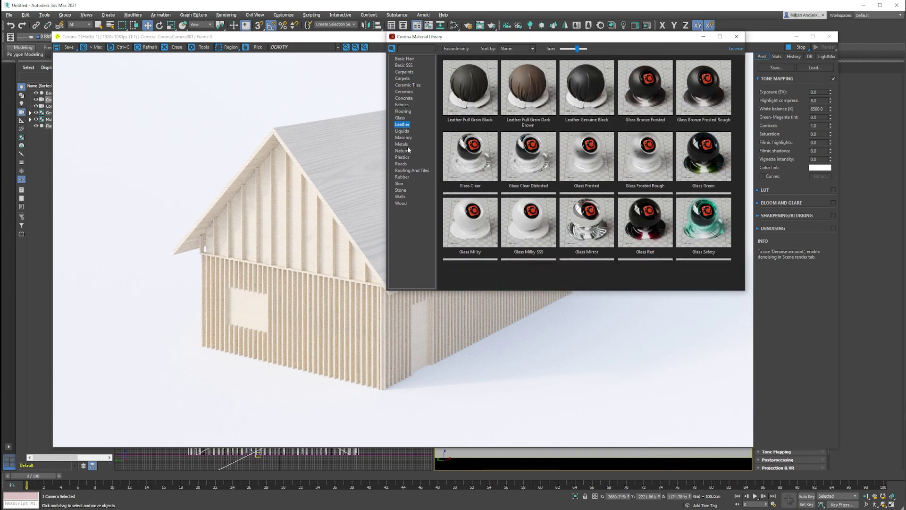
{"action": "left_click", "coordinate": [403, 144]}
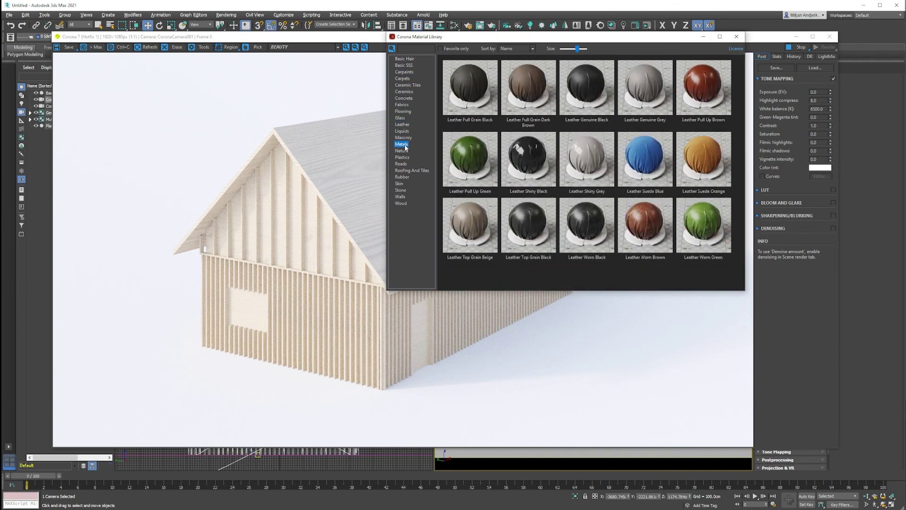